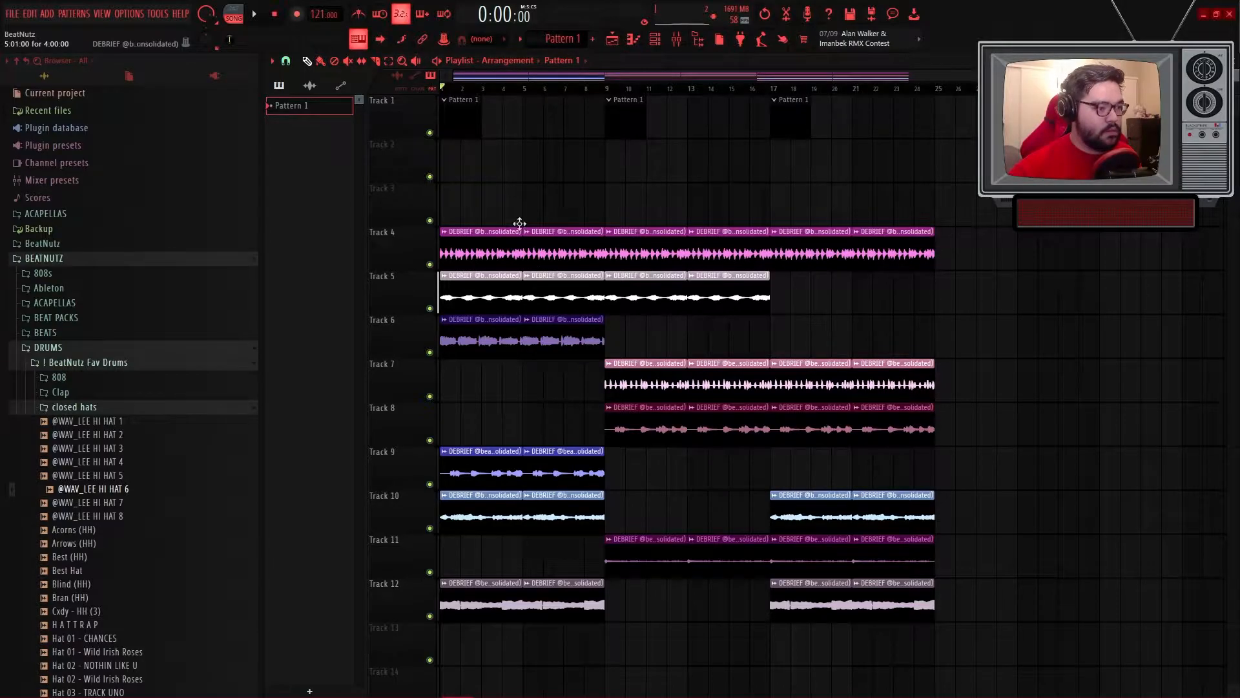
- Route the nine DEBRIEF audio channels to mixer tracks 1 to 9 and move their playlist clips up to start at Track 2
{"action": "key", "text": "space"}
{"action": "key", "text": "space"}
{"action": "key", "text": "F6"}
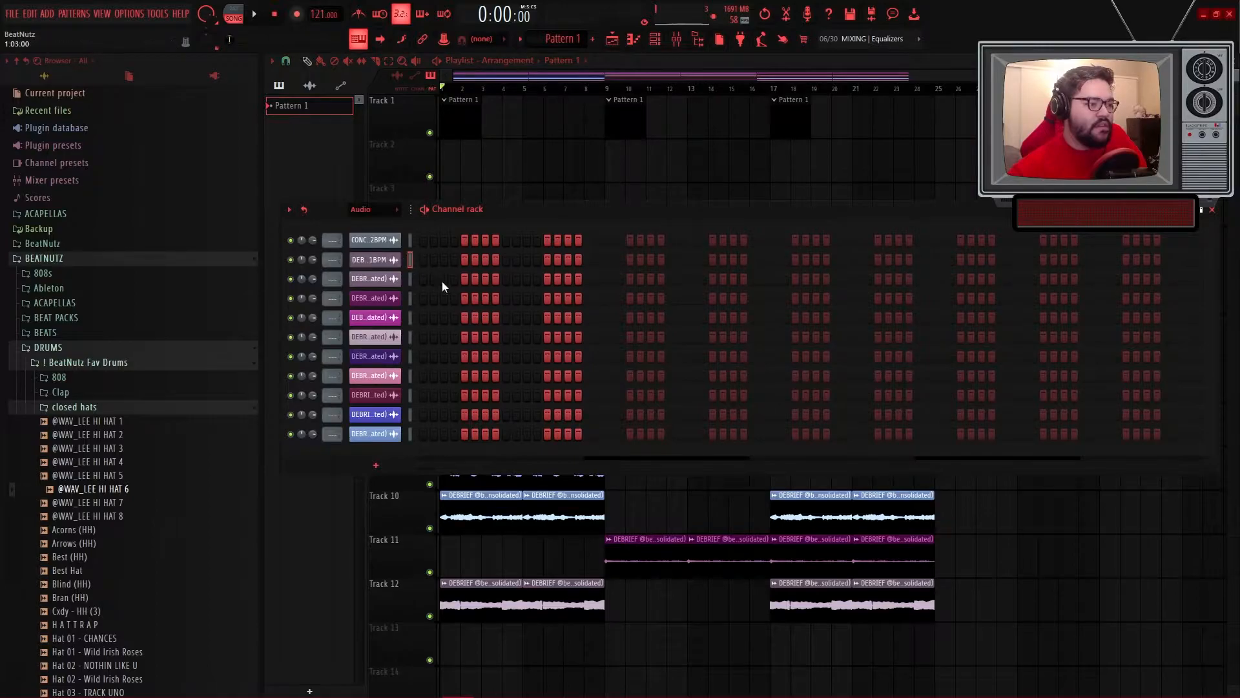
{"action": "key", "text": "F6"}
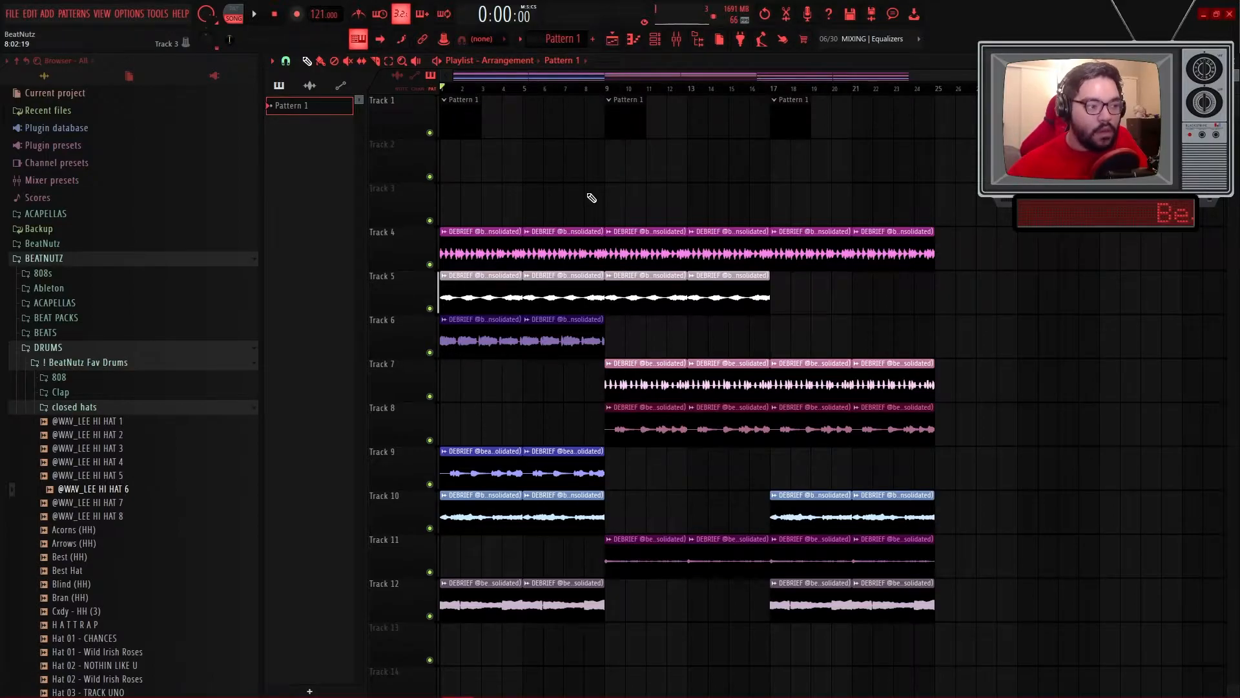
{"action": "key", "text": "F9"}
{"action": "key", "text": "F9"}
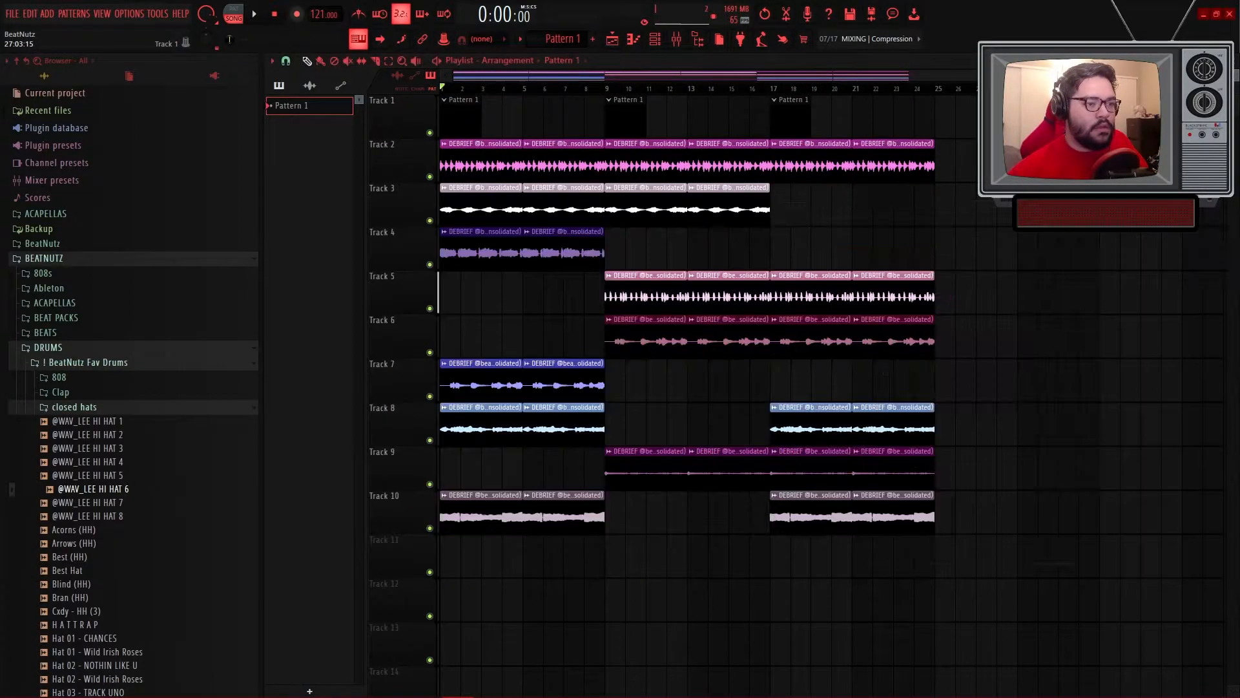
{"action": "left_click", "coordinate": [655, 39]}
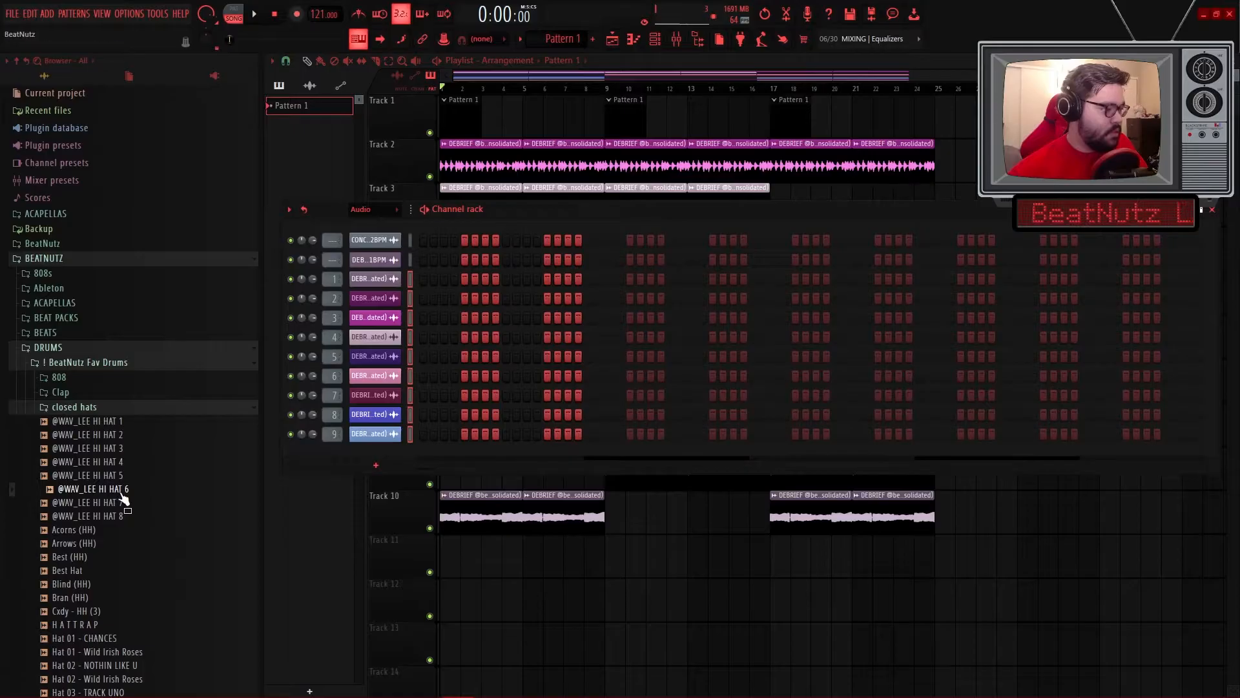
{"action": "left_click", "coordinate": [133, 516]}
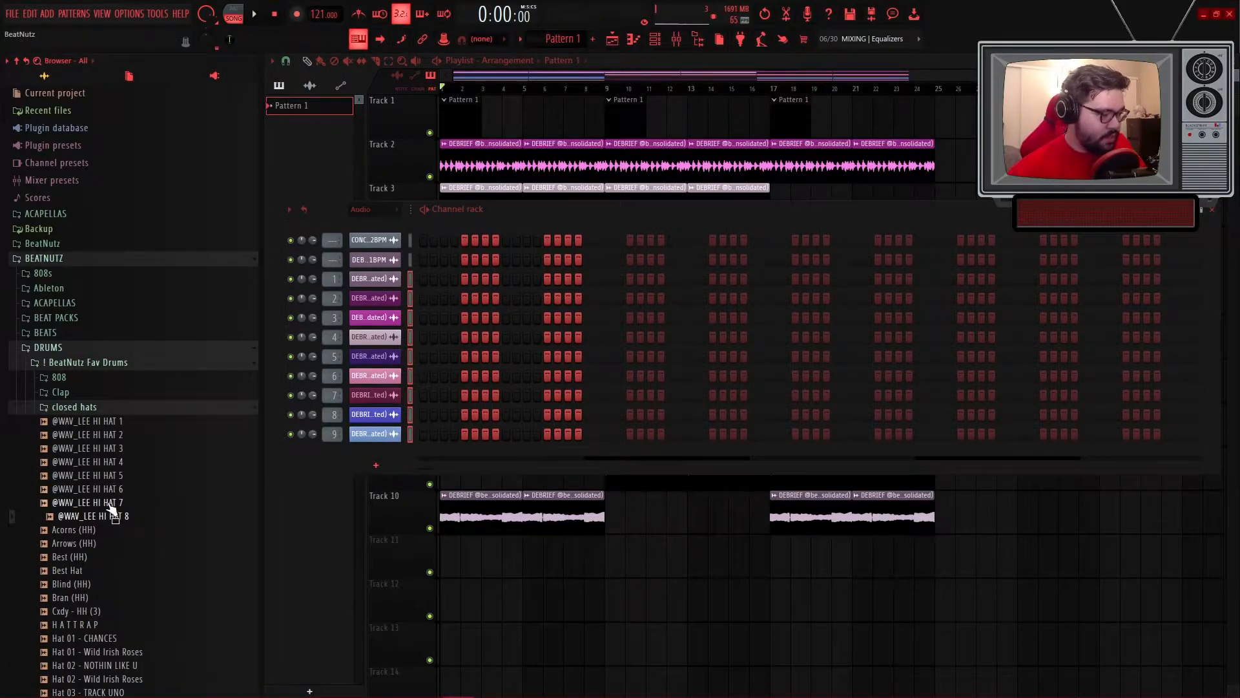
{"action": "left_click", "coordinate": [109, 421]}
{"action": "left_click", "coordinate": [116, 435]}
{"action": "left_click", "coordinate": [120, 448]}
{"action": "left_click", "coordinate": [118, 462]}
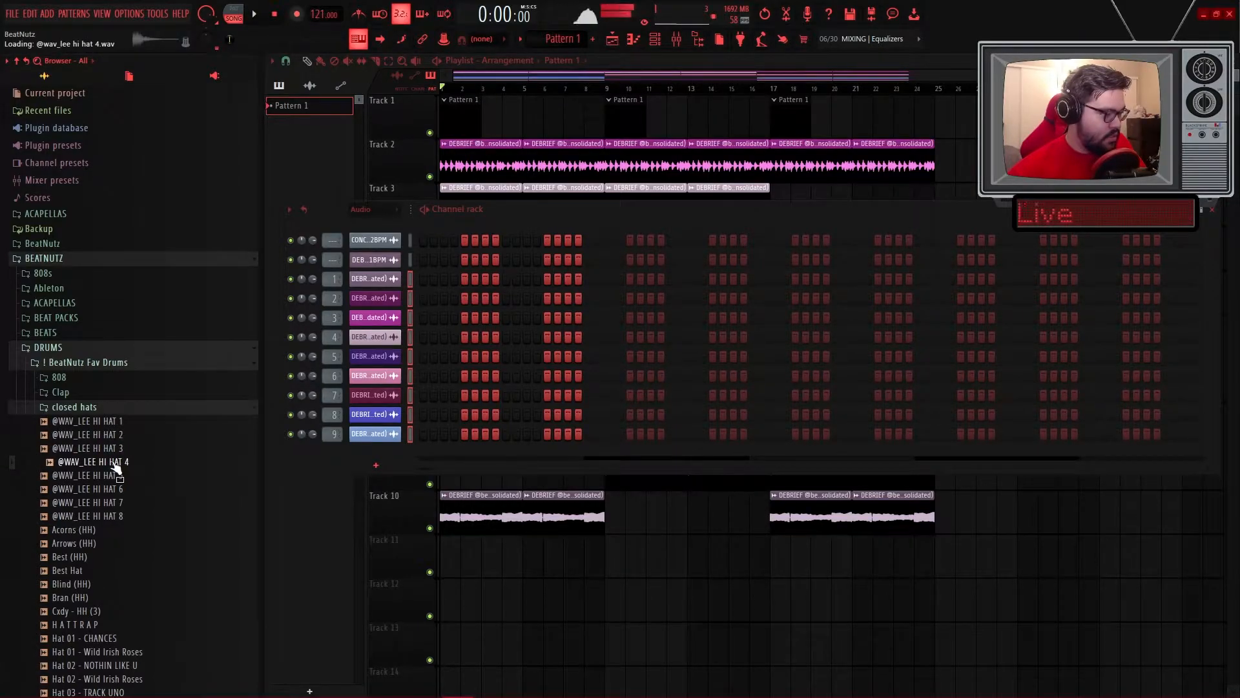
{"action": "key", "text": "space"}
{"action": "left_click", "coordinate": [120, 475]}
{"action": "left_click", "coordinate": [120, 489]}
{"action": "left_click", "coordinate": [119, 503]}
{"action": "left_click_drag", "start_coordinate": [120, 503], "coordinate": [386, 261]}
{"action": "right_click", "coordinate": [386, 261]}
{"action": "left_click", "coordinate": [413, 259]}
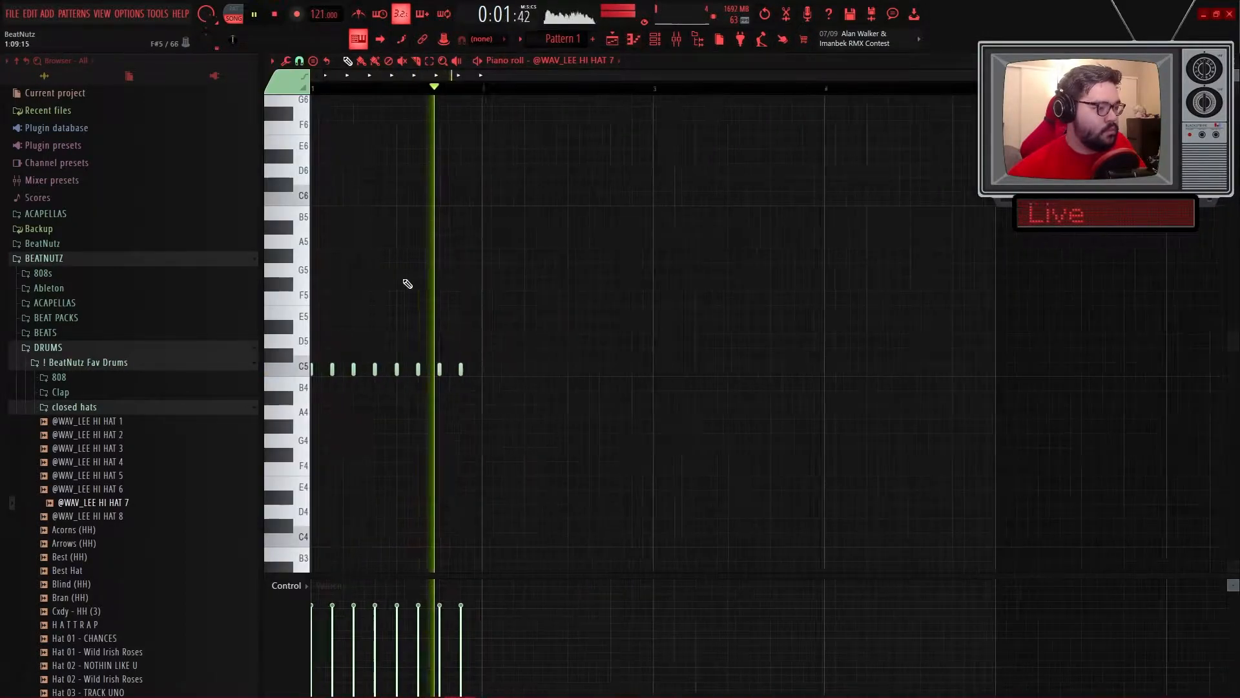
- Duplicate the one-bar hi-hat notes until they fill four bars
{"action": "key", "text": "ctrl+a"}
{"action": "key", "text": "ctrl+b"}
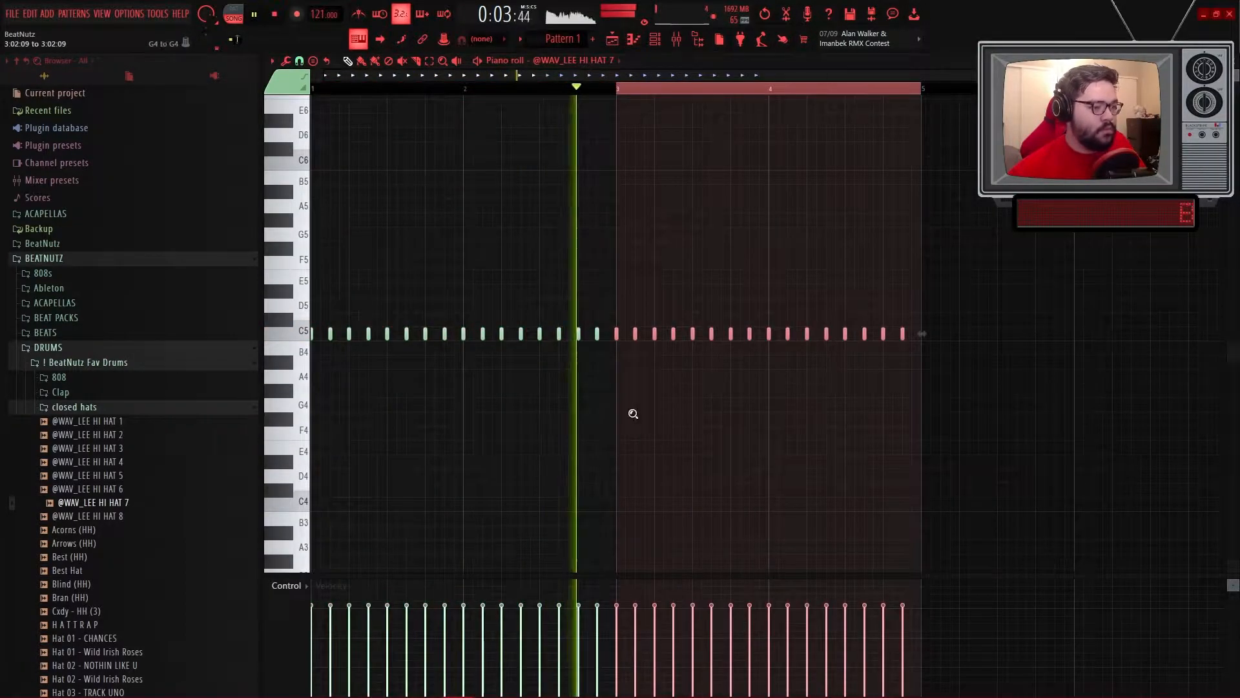
{"action": "key", "text": "ctrl+a"}
{"action": "key", "text": "ctrl+d"}
{"action": "key", "text": "space"}
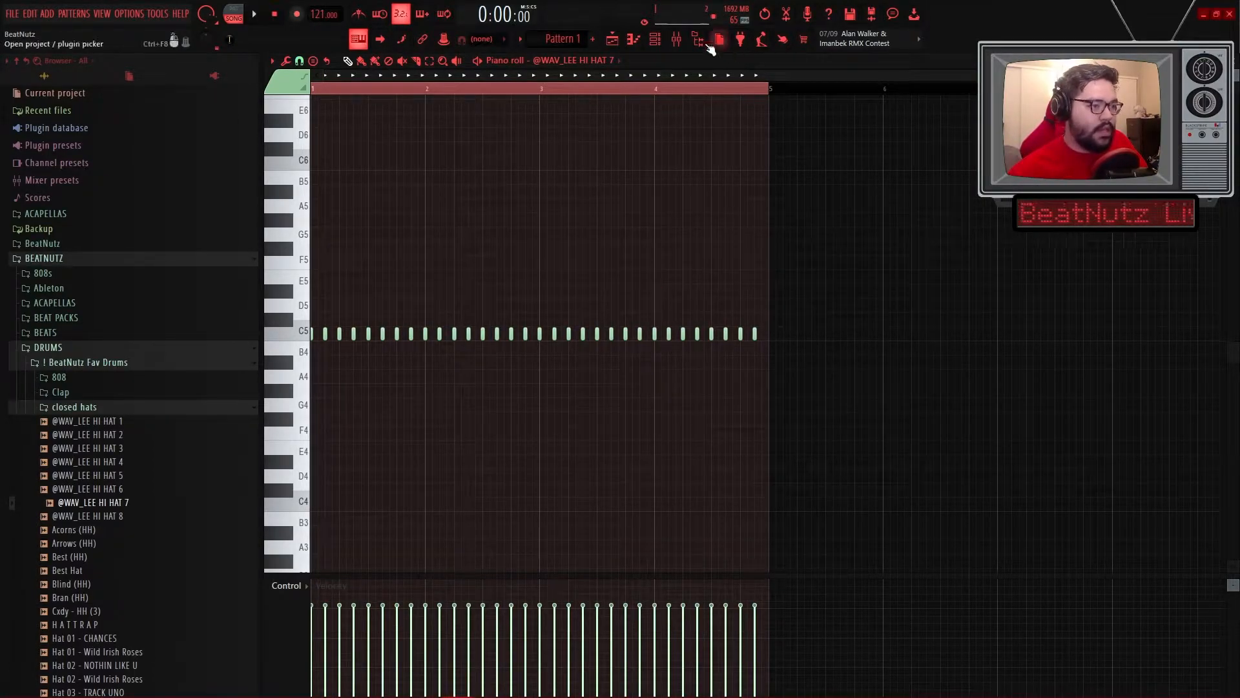
- Undo the duplicated hi-hat notes to return to the original one-bar pattern
{"action": "left_click", "coordinate": [659, 43]}
{"action": "right_click", "coordinate": [665, 425]}
{"action": "key", "text": "ctrl+a"}
{"action": "key", "text": "ctrl+z"}
{"action": "key", "text": "ctrl+z"}
{"action": "right_click", "coordinate": [659, 385]}
- Select all the notes of the one-bar hi-hat pattern and duplicate them into bar 2
{"action": "key", "text": "ctrl+a"}
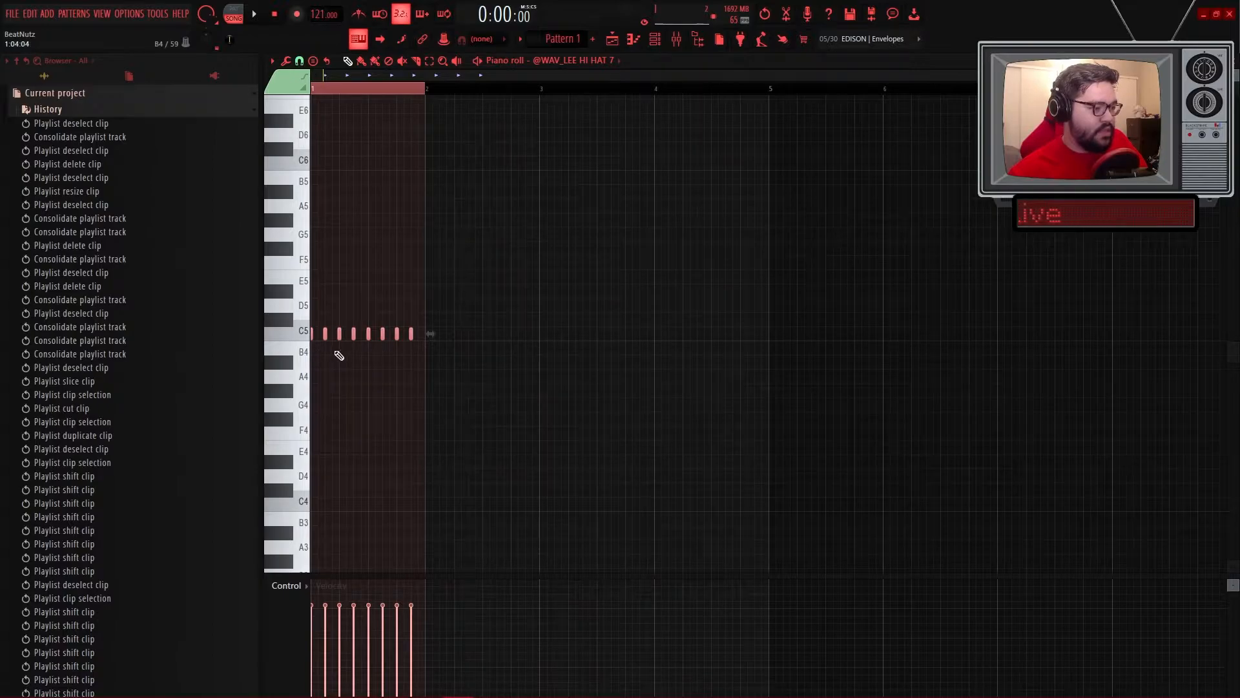
{"action": "scroll", "coordinate": [315, 355], "scroll_direction": "up", "scroll_amount": 6}
{"action": "right_click", "coordinate": [418, 391]}
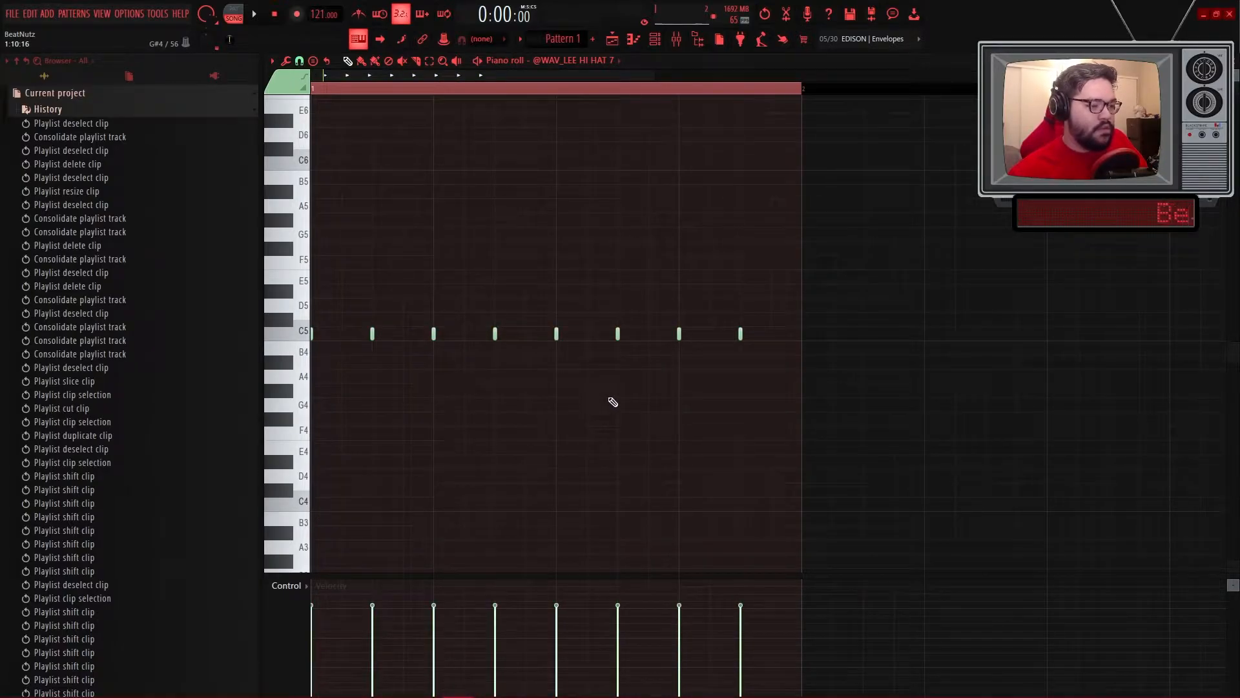
{"action": "left_click_drag", "start_coordinate": [892, 403], "coordinate": [311, 240]}
{"action": "scroll", "coordinate": [581, 387], "scroll_direction": "down", "scroll_amount": 3}
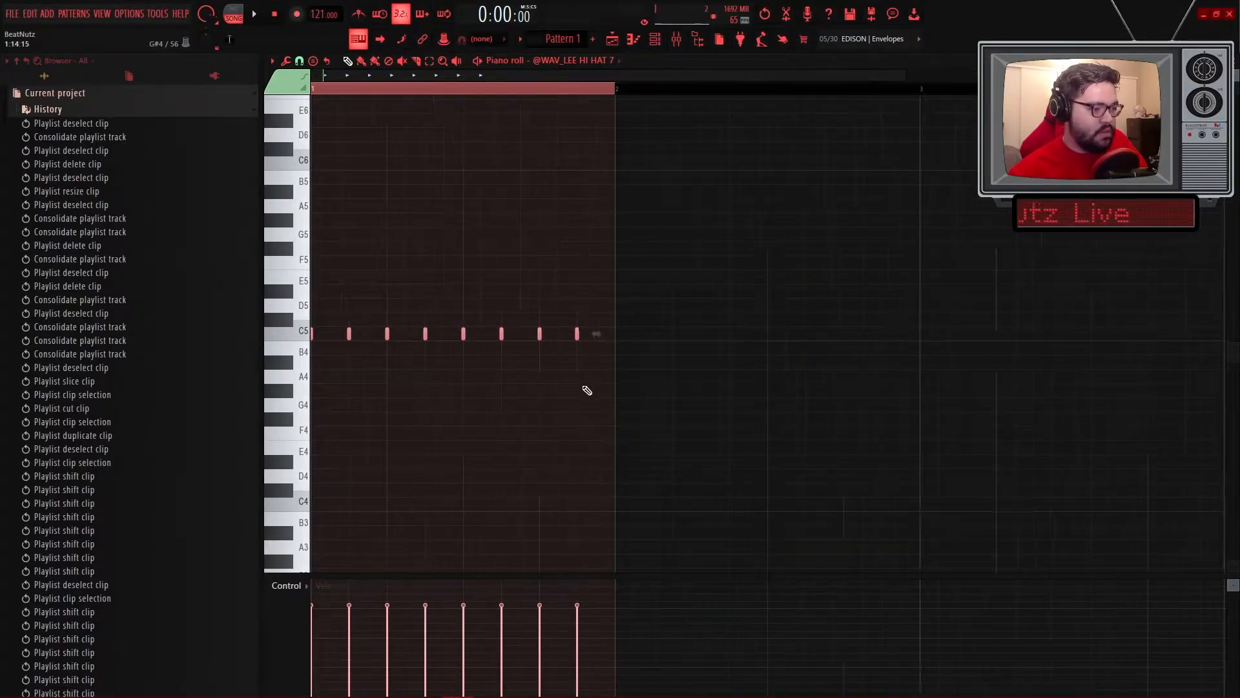
{"action": "scroll", "coordinate": [589, 388], "scroll_direction": "up", "scroll_amount": 5}
{"action": "key", "text": "ctrl+b"}
{"action": "scroll", "coordinate": [619, 388], "scroll_direction": "down", "scroll_amount": 6}
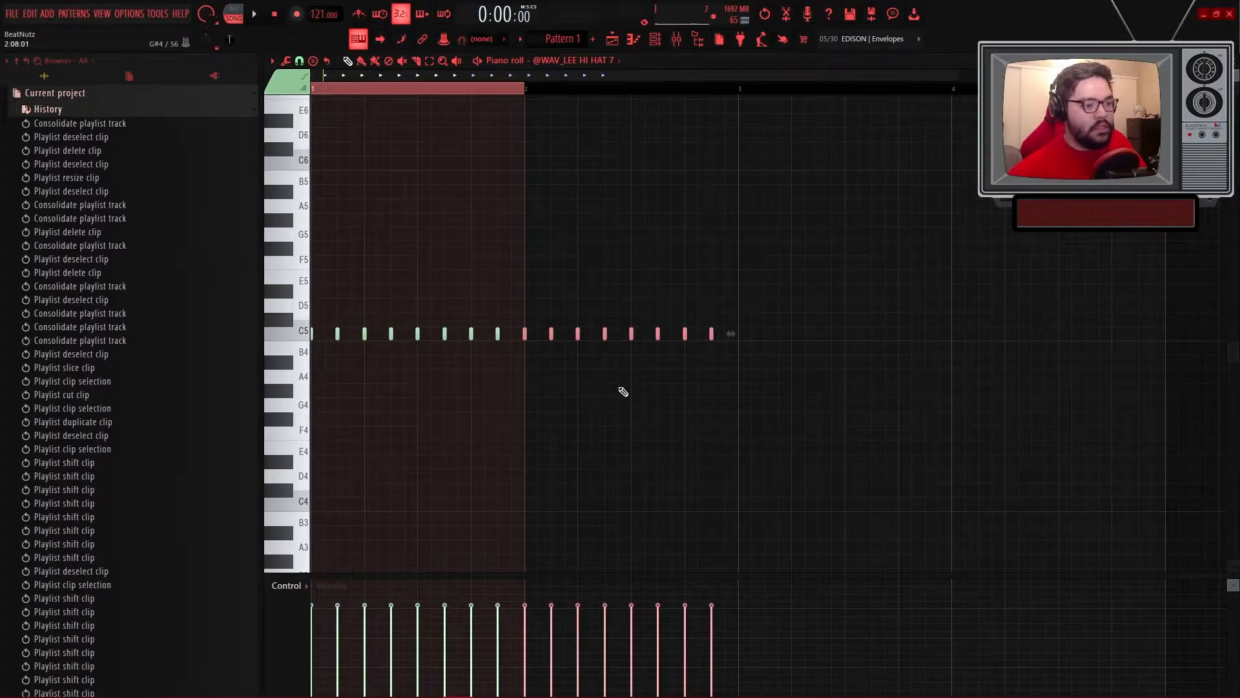
{"action": "key", "text": "ctrl+d"}
- Duplicate the two-bar hi-hat pattern into bars 3 and 4 and clear the time selection
{"action": "key", "text": "ctrl+a"}
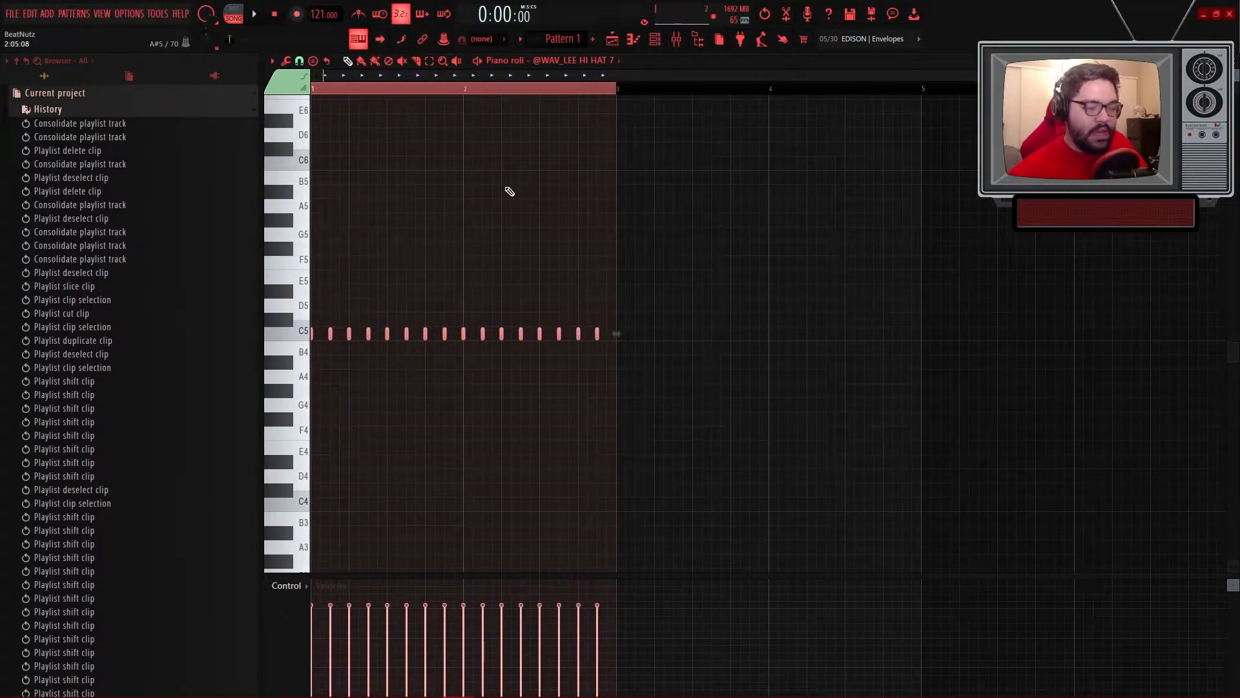
{"action": "key", "text": "ctrl+b"}
{"action": "key", "text": "ctrl+d"}
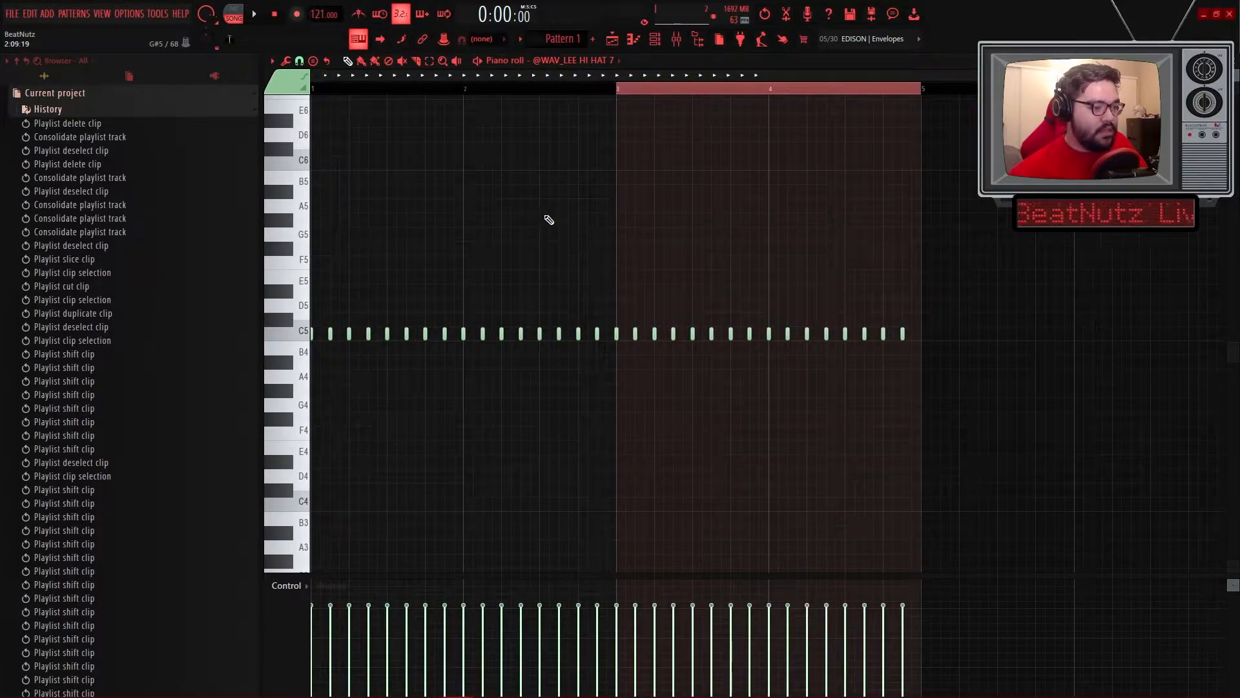
{"action": "left_click", "coordinate": [371, 92]}
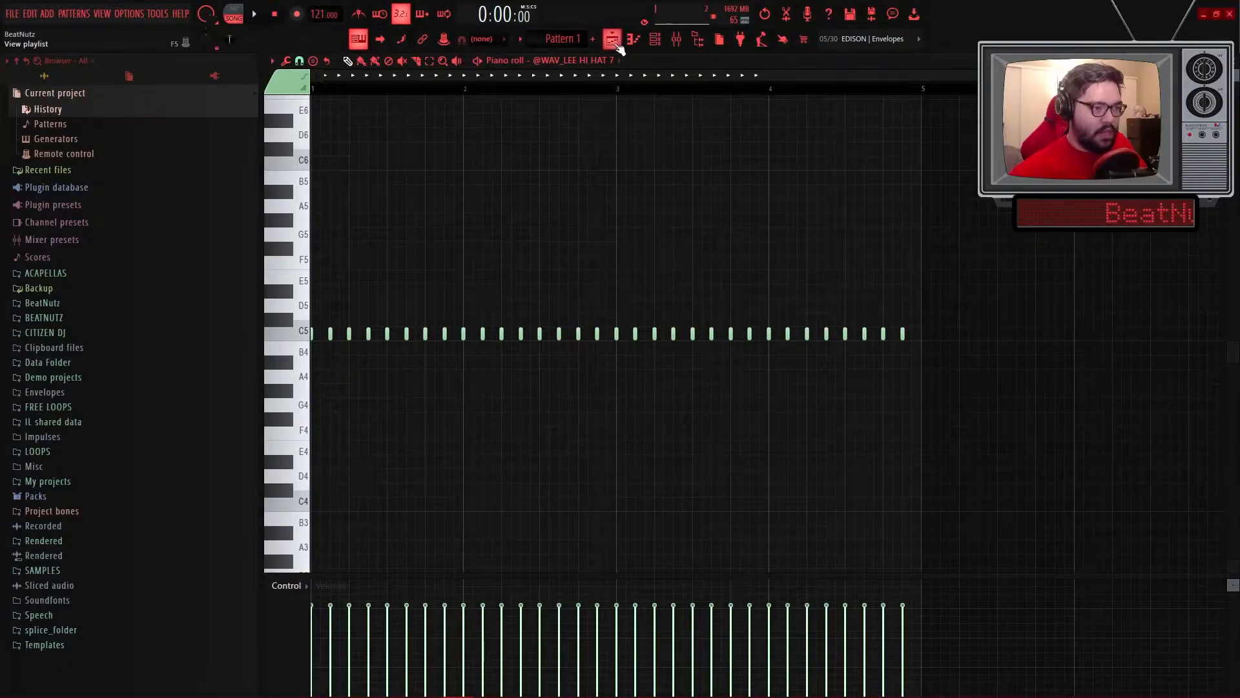
- Extend the hi-hat notes in Pattern 1 to eight bars by duplication and return to the playlist
{"action": "left_click", "coordinate": [617, 45]}
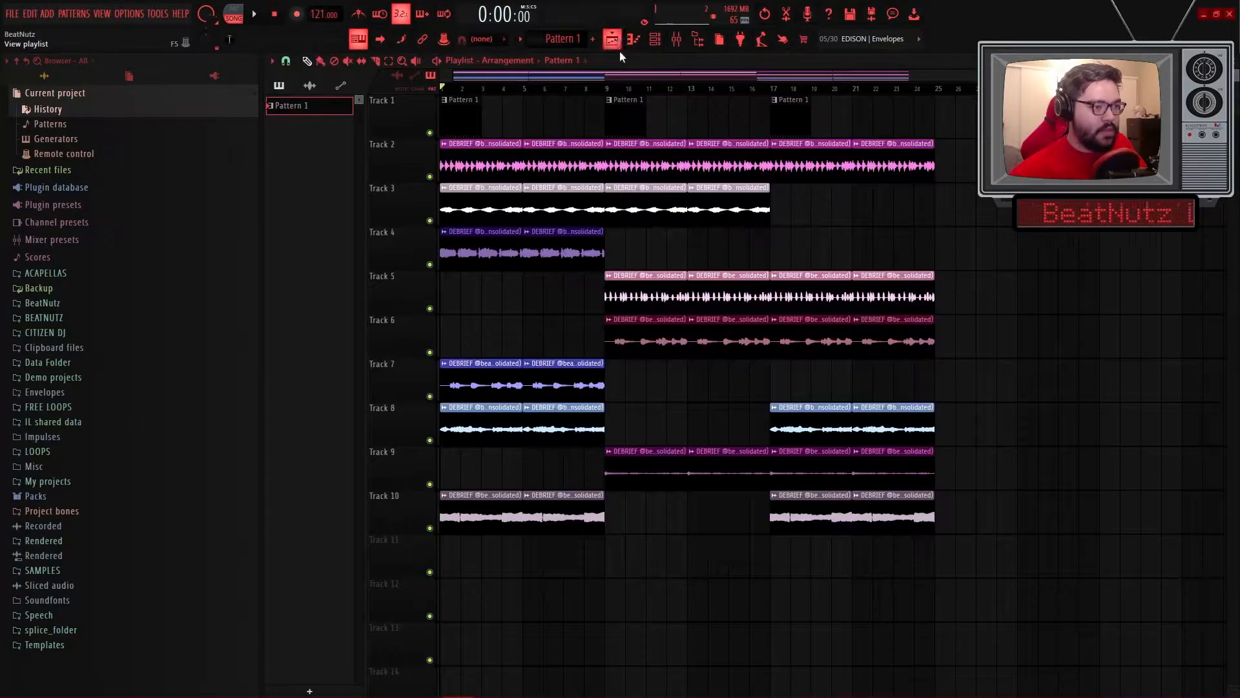
{"action": "key", "text": "ctrl+a"}
{"action": "double_click", "coordinate": [476, 117]}
{"action": "key", "text": "ctrl+b"}
{"action": "key", "text": "ctrl+a"}
{"action": "key", "text": "ctrl+b"}
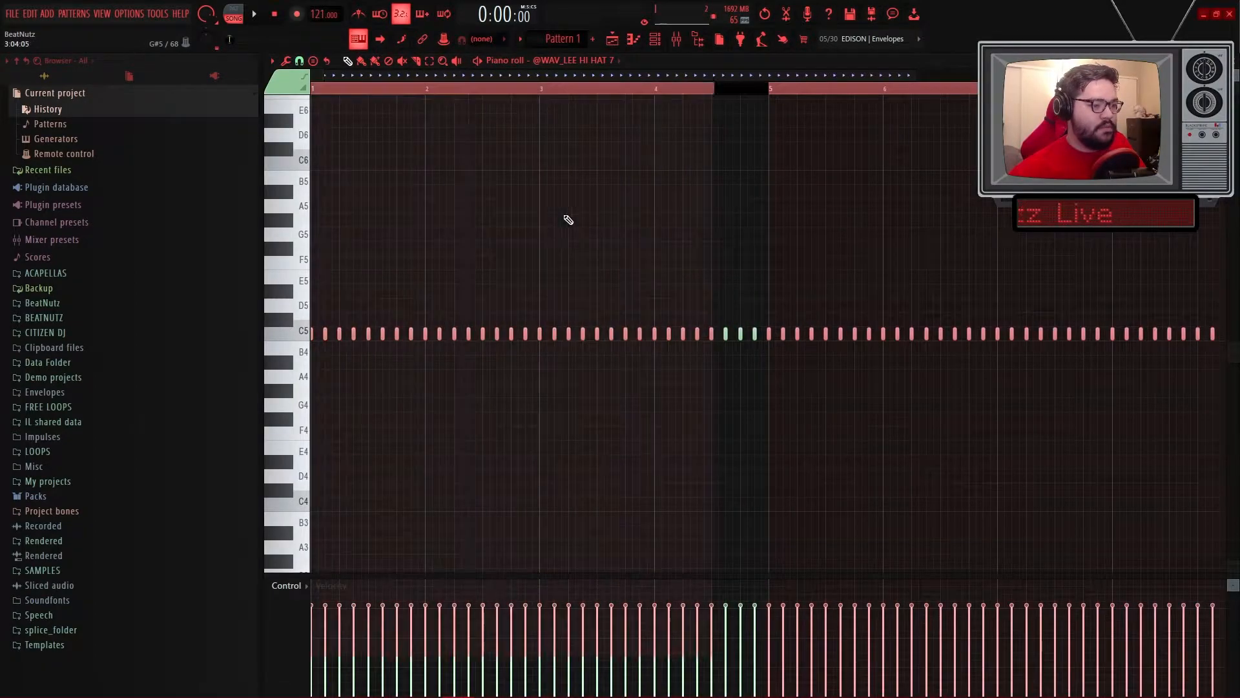
{"action": "key", "text": "ctrl+a"}
{"action": "key", "text": "ctrl+b"}
{"action": "left_click", "coordinate": [613, 40]}
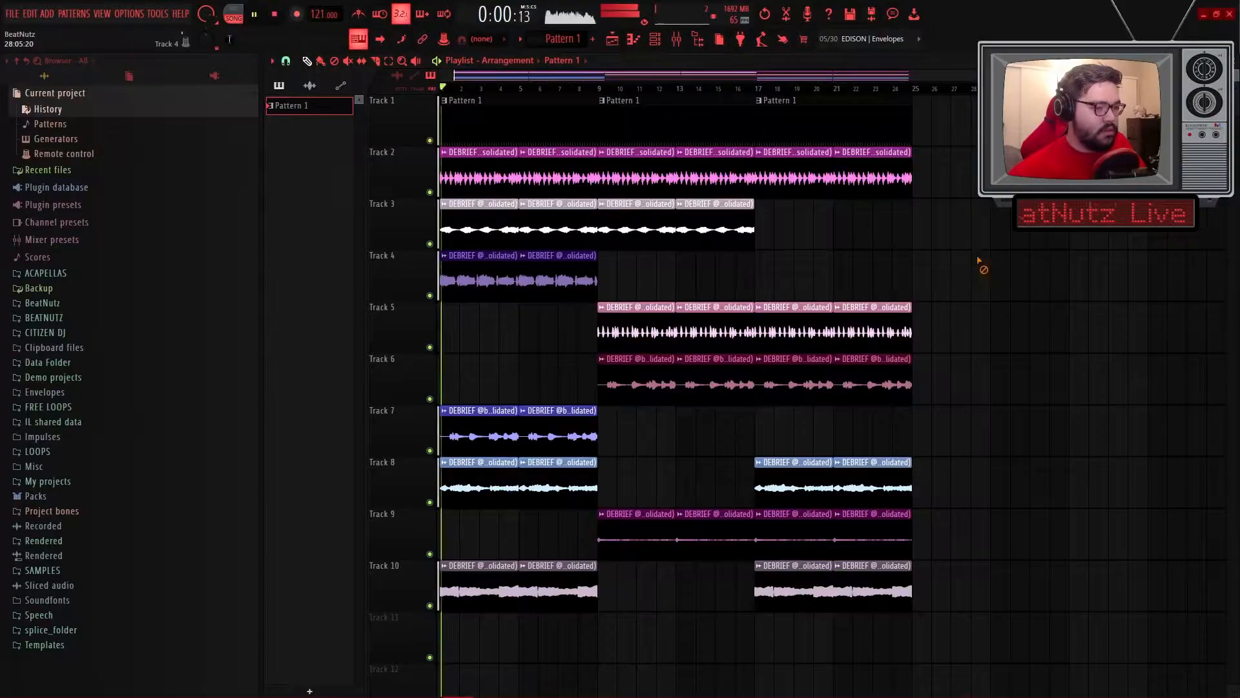
- Add the H A T T R A P sample from the closed hats folder as a new channel with a C5 note
{"action": "key", "text": "F6"}
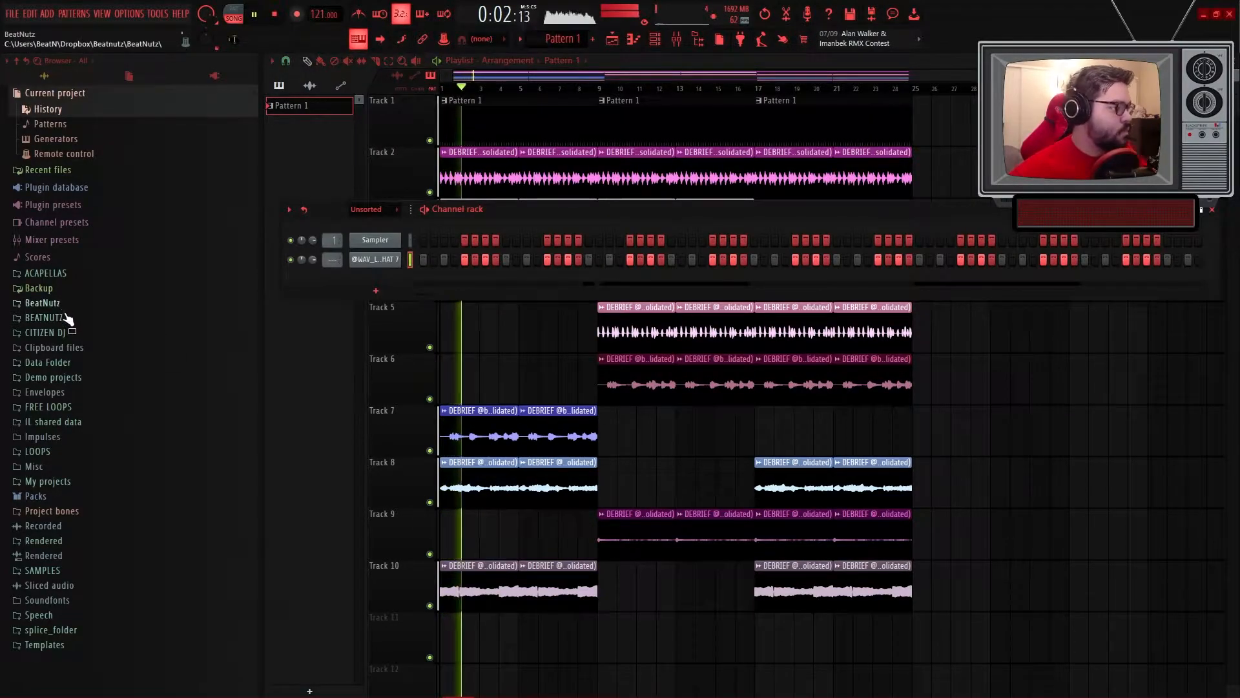
{"action": "left_click", "coordinate": [65, 318]}
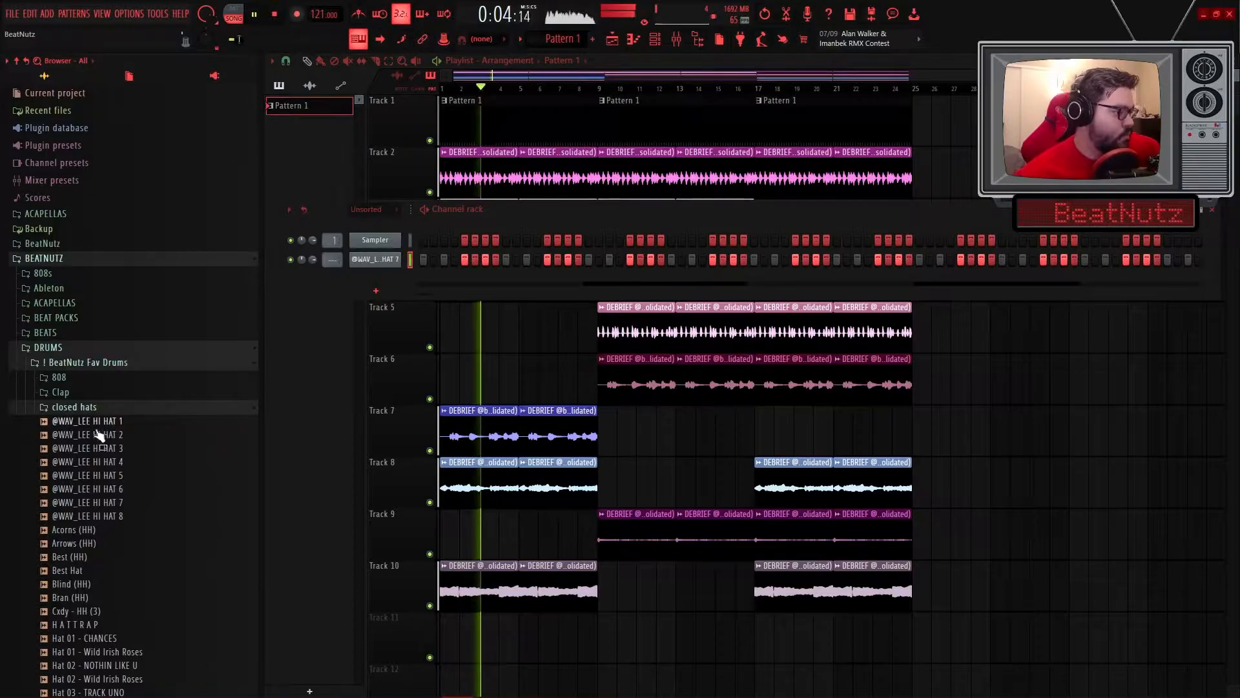
{"action": "scroll", "coordinate": [93, 430], "scroll_direction": "down", "scroll_amount": 6}
{"action": "left_click", "coordinate": [84, 231]}
{"action": "left_click_drag", "start_coordinate": [84, 239], "coordinate": [418, 288]}
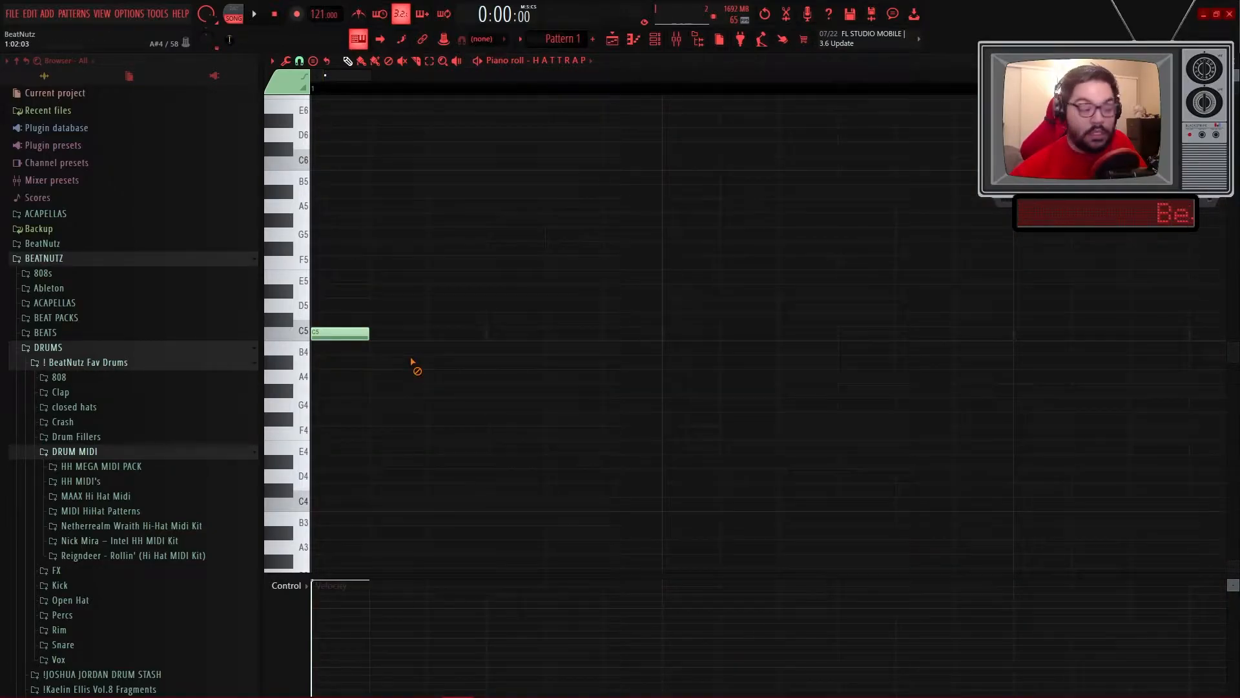
- Duplicate the H A T T R A P C5 note five times to make six consecutive notes
{"action": "key", "text": "ctrl+b"}
{"action": "key", "text": "ctrl+b"}
{"action": "key", "text": "ctrl+b"}
{"action": "key", "text": "ctrl+b"}
{"action": "key", "text": "ctrl+b"}
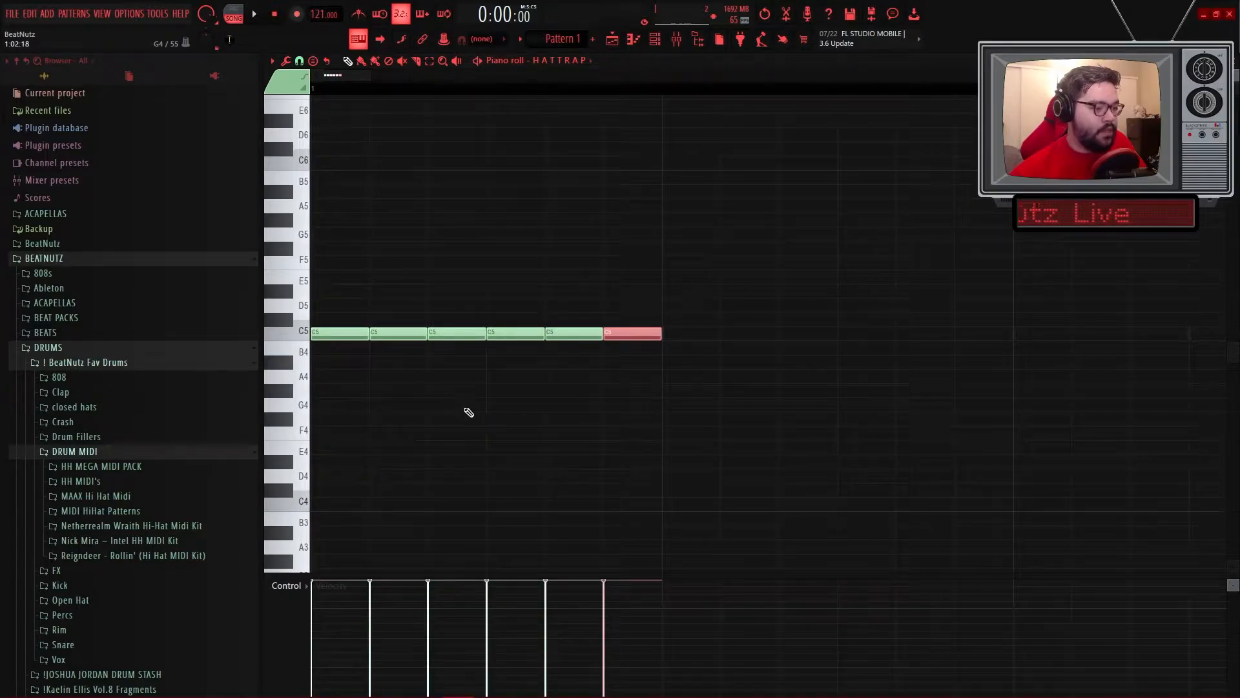
{"action": "left_click", "coordinate": [655, 40]}
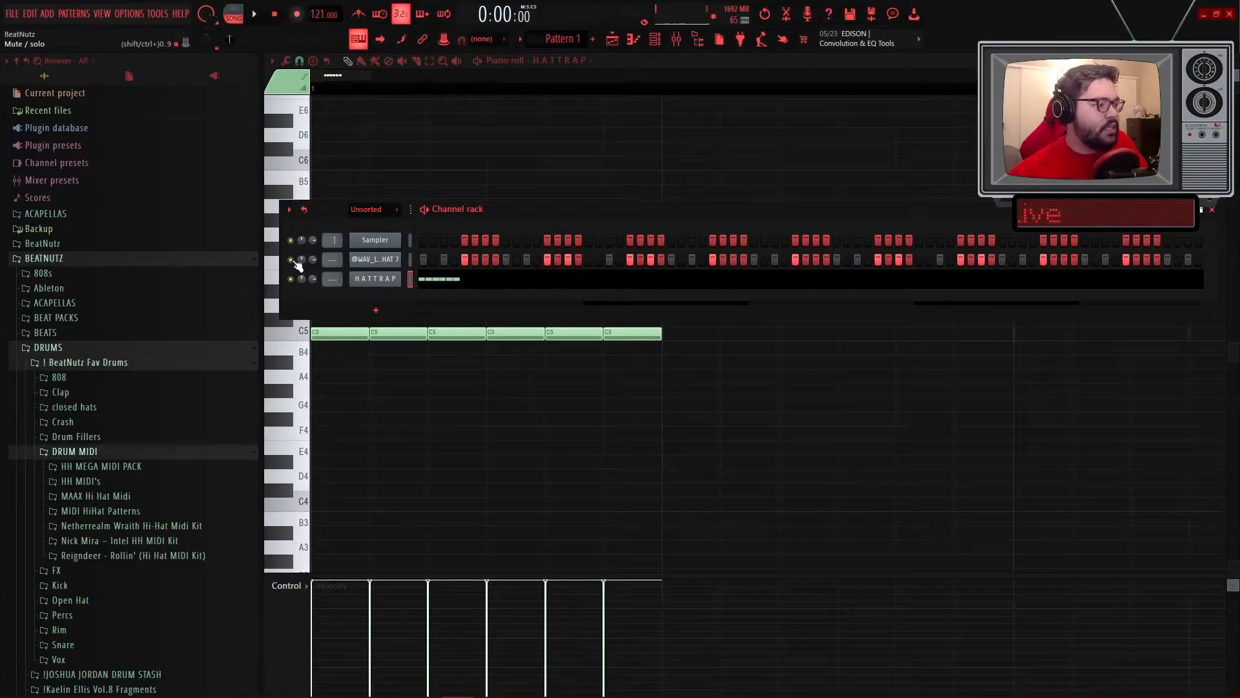
{"action": "left_click", "coordinate": [292, 260]}
{"action": "key", "text": "space"}
{"action": "key", "text": "space"}
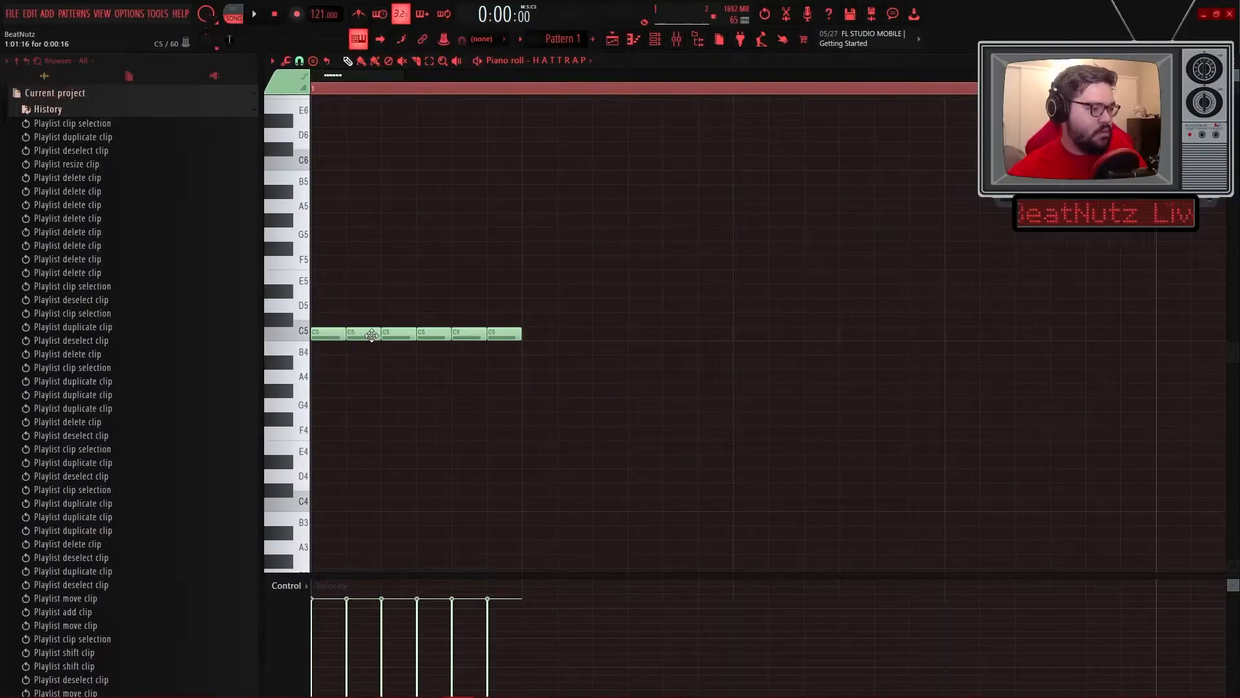
- Try out note deletions in the H A T T R A P run during playback to create a gap in the rhythm
{"action": "right_click", "coordinate": [381, 333]}
{"action": "key", "text": "space"}
{"action": "key", "text": "ctrl+z"}
{"action": "key", "text": "space"}
{"action": "key", "text": "space"}
{"action": "right_click", "coordinate": [400, 335]}
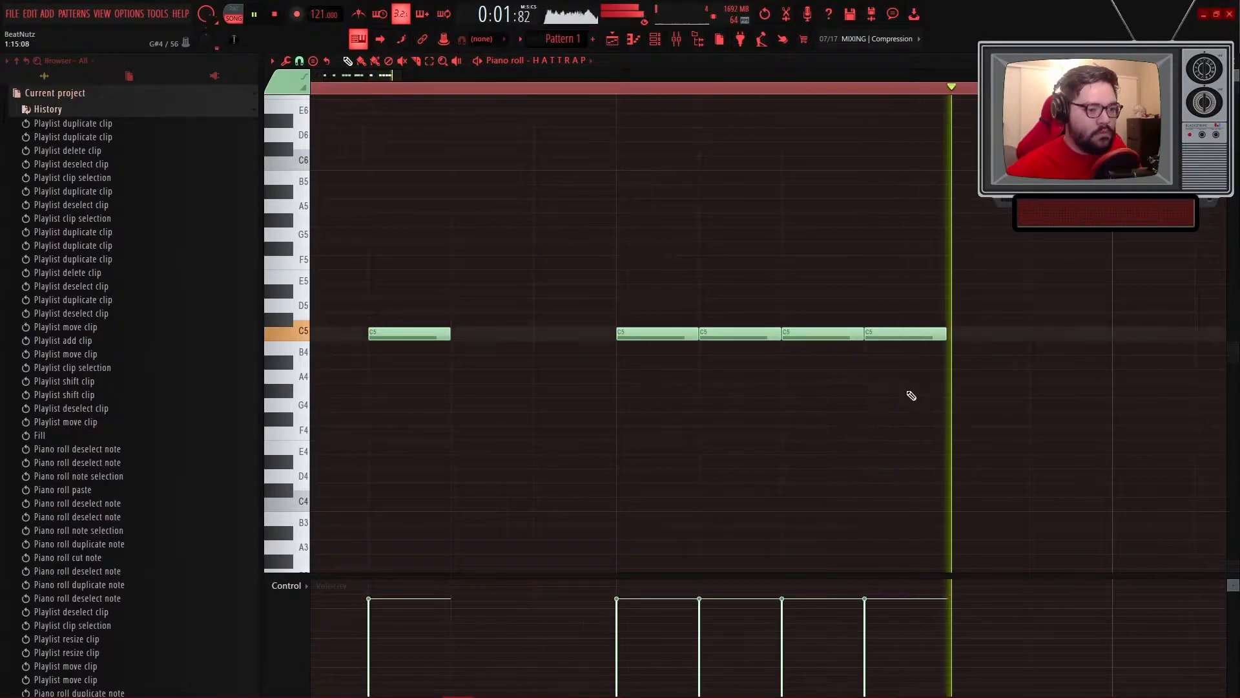
- Duplicate the two-bar H A T T R A P pattern into bars 3 and 4
{"action": "scroll", "coordinate": [728, 381], "scroll_direction": "down", "scroll_amount": 1}
{"action": "key", "text": "ctrl+a"}
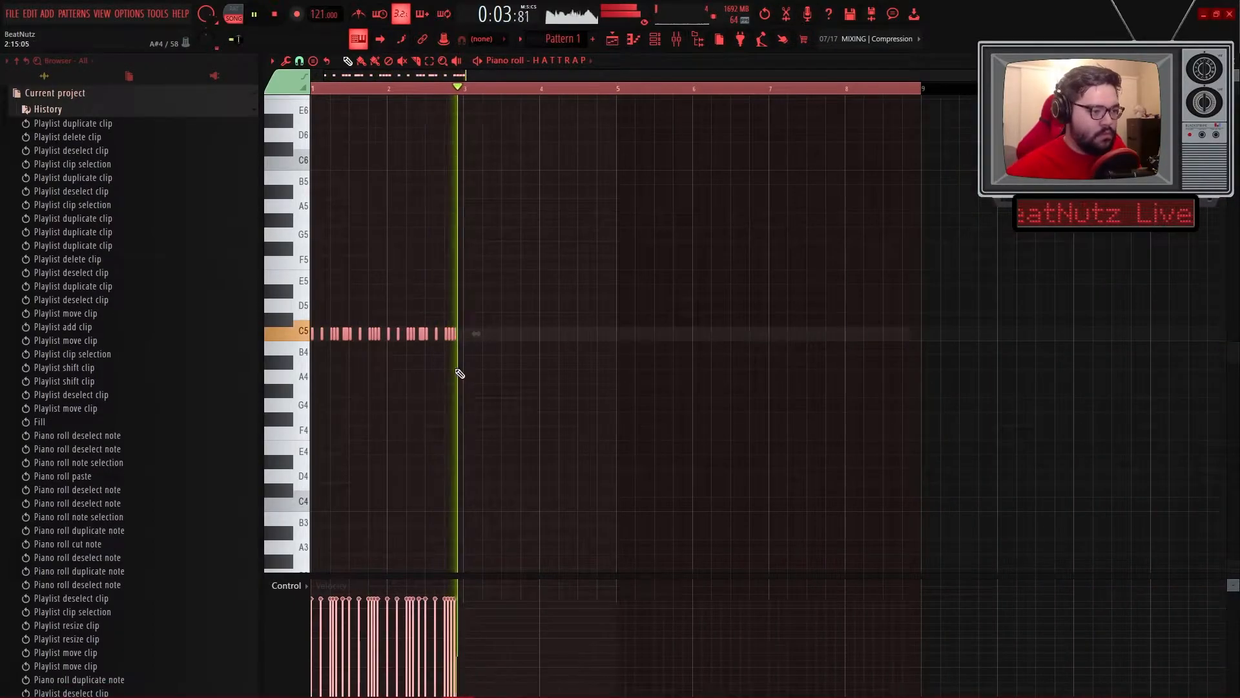
{"action": "scroll", "coordinate": [459, 374], "scroll_direction": "up", "scroll_amount": 2}
{"action": "key", "text": "ctrl+b"}
{"action": "scroll", "coordinate": [506, 396], "scroll_direction": "down", "scroll_amount": 2}
{"action": "key", "text": "ctrl+d"}
- Duplicate the four-bar H A T T R A P pattern to fill eight bars and deselect the notes
{"action": "key", "text": "ctrl+a"}
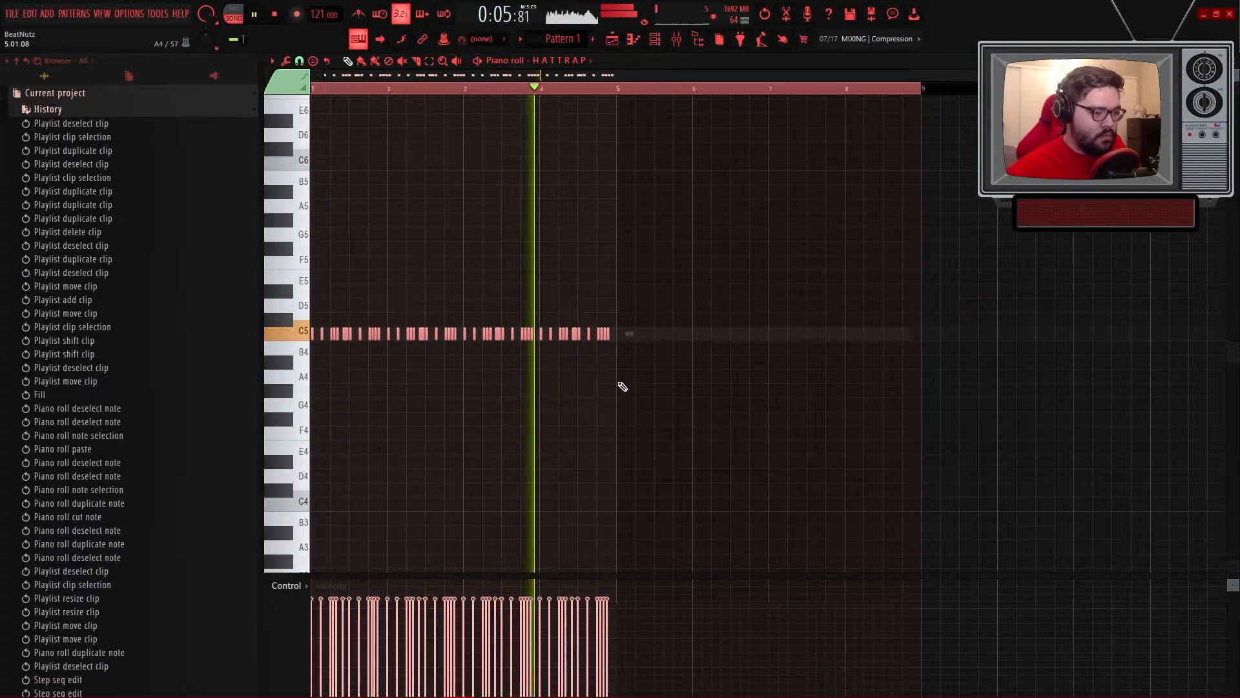
{"action": "scroll", "coordinate": [620, 386], "scroll_direction": "up", "scroll_amount": 3}
{"action": "key", "text": "ctrl+b"}
{"action": "scroll", "coordinate": [620, 384], "scroll_direction": "down", "scroll_amount": 3}
{"action": "key", "text": "ctrl+d"}
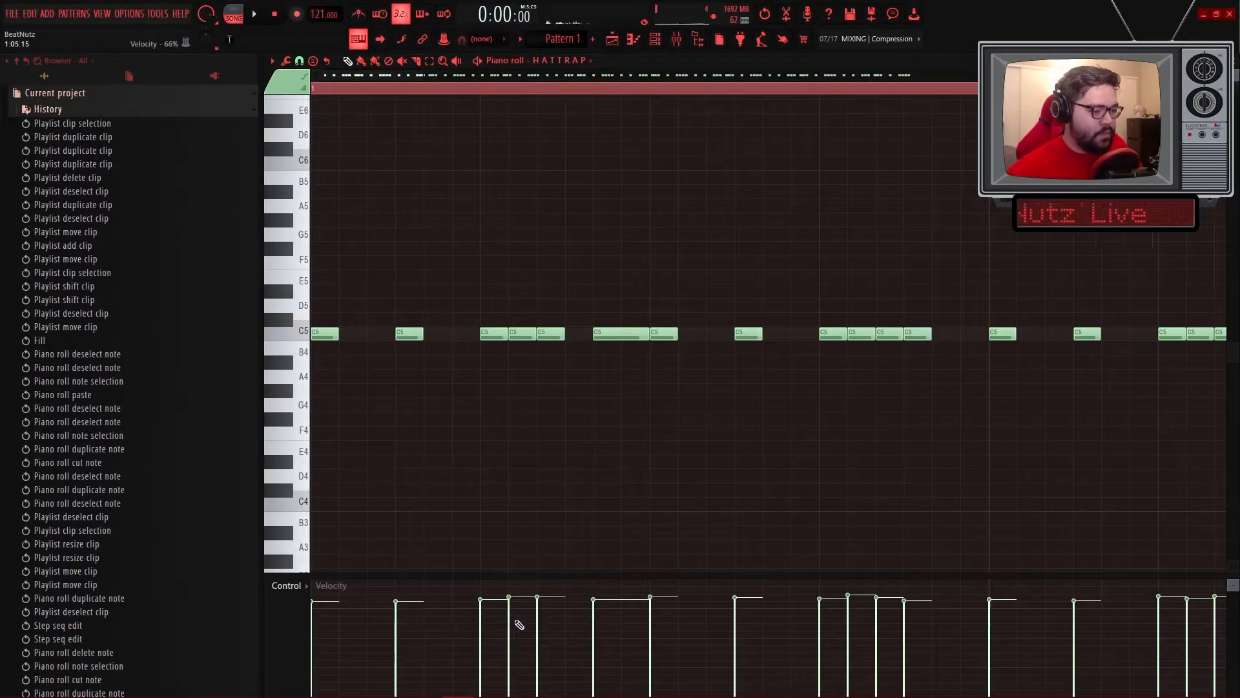
- Vary the H A T T R A P velocities, rising over the first three-note group, with the second note at about 53%, and play back the result
{"action": "left_click_drag", "start_coordinate": [474, 621], "coordinate": [541, 581]}
{"action": "key", "text": "space"}
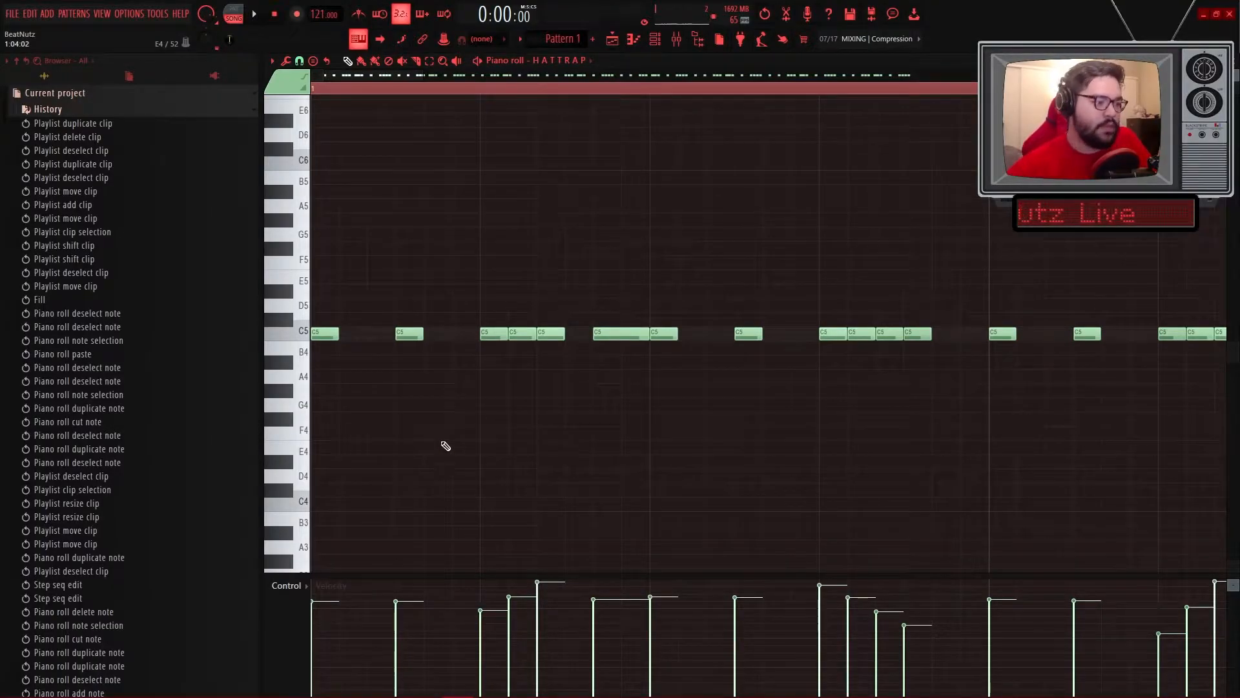
{"action": "scroll", "coordinate": [483, 380], "scroll_direction": "down", "scroll_amount": 1}
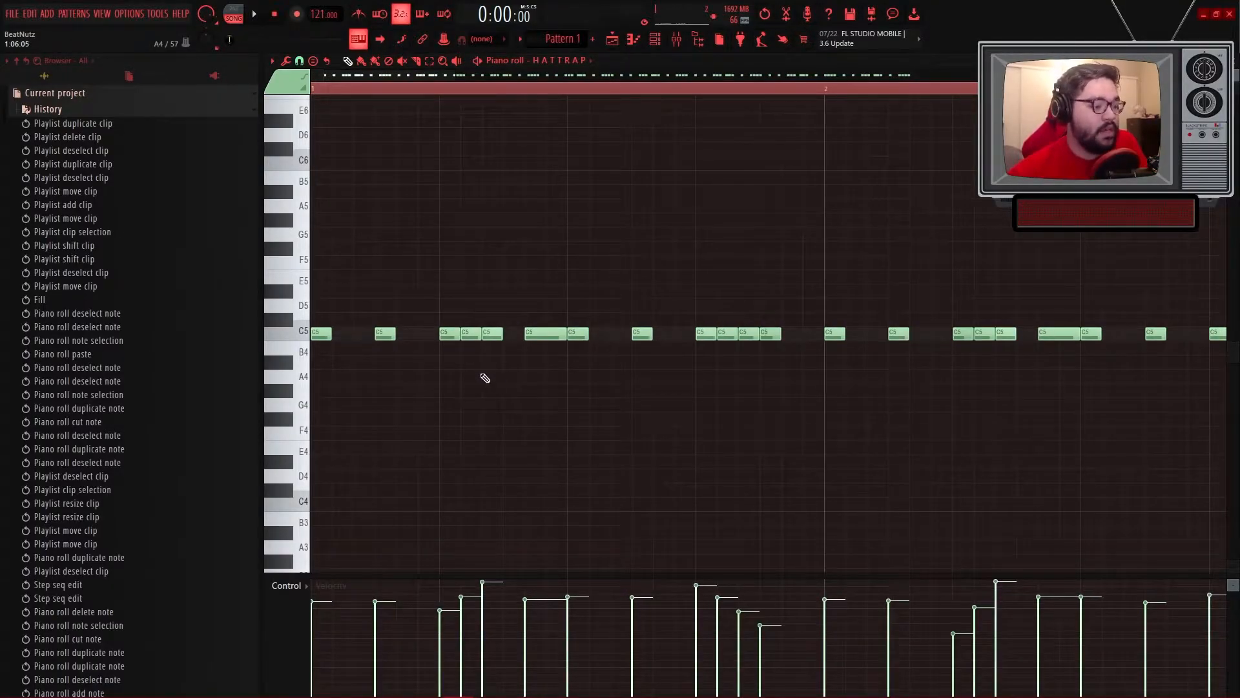
{"action": "left_click_drag", "start_coordinate": [382, 622], "coordinate": [380, 640]}
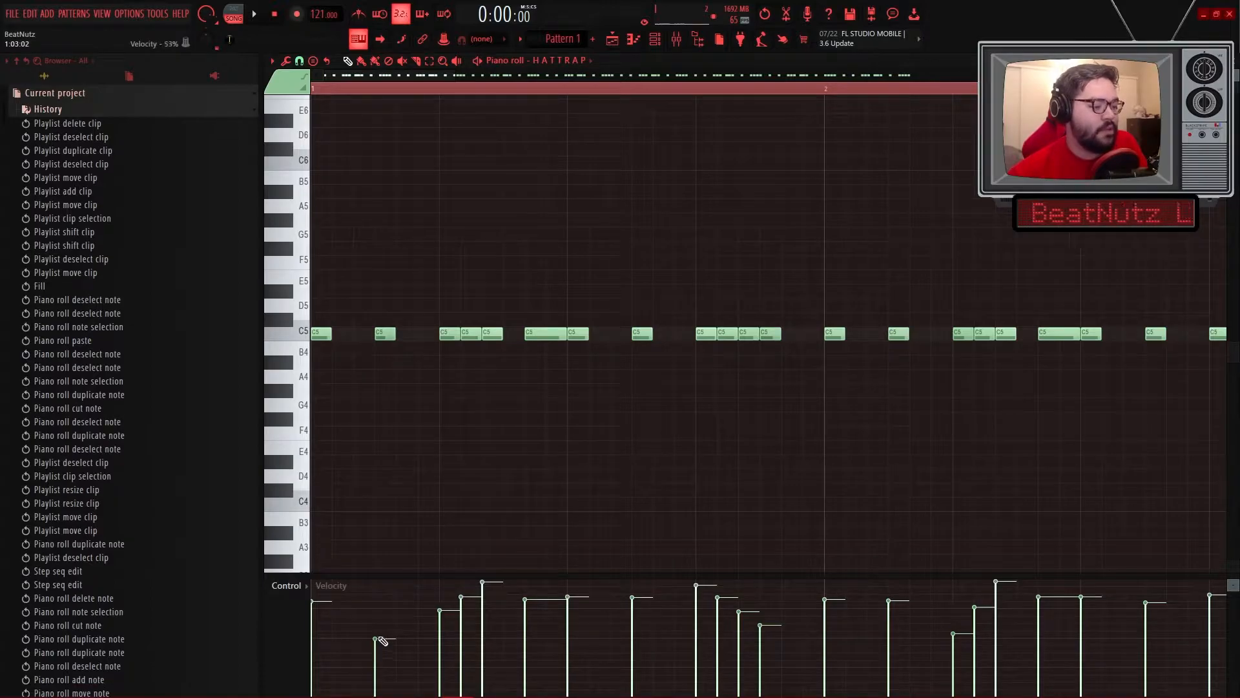
{"action": "key", "text": "space"}
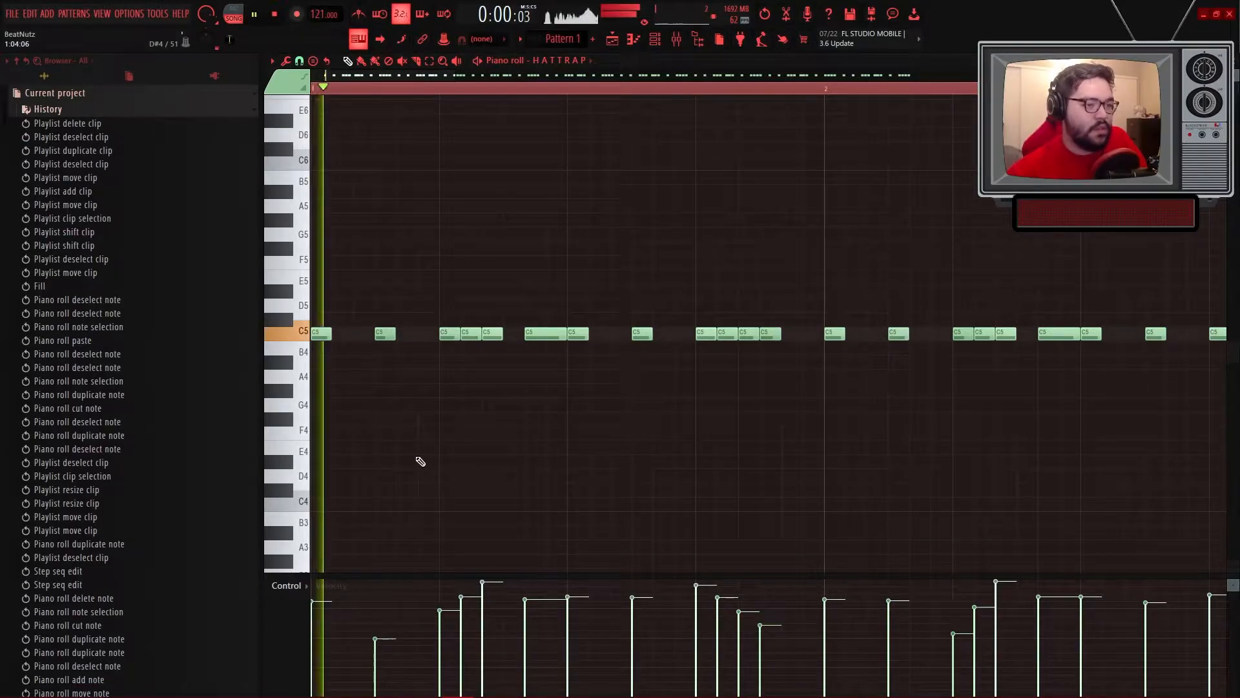
{"action": "key", "text": "space"}
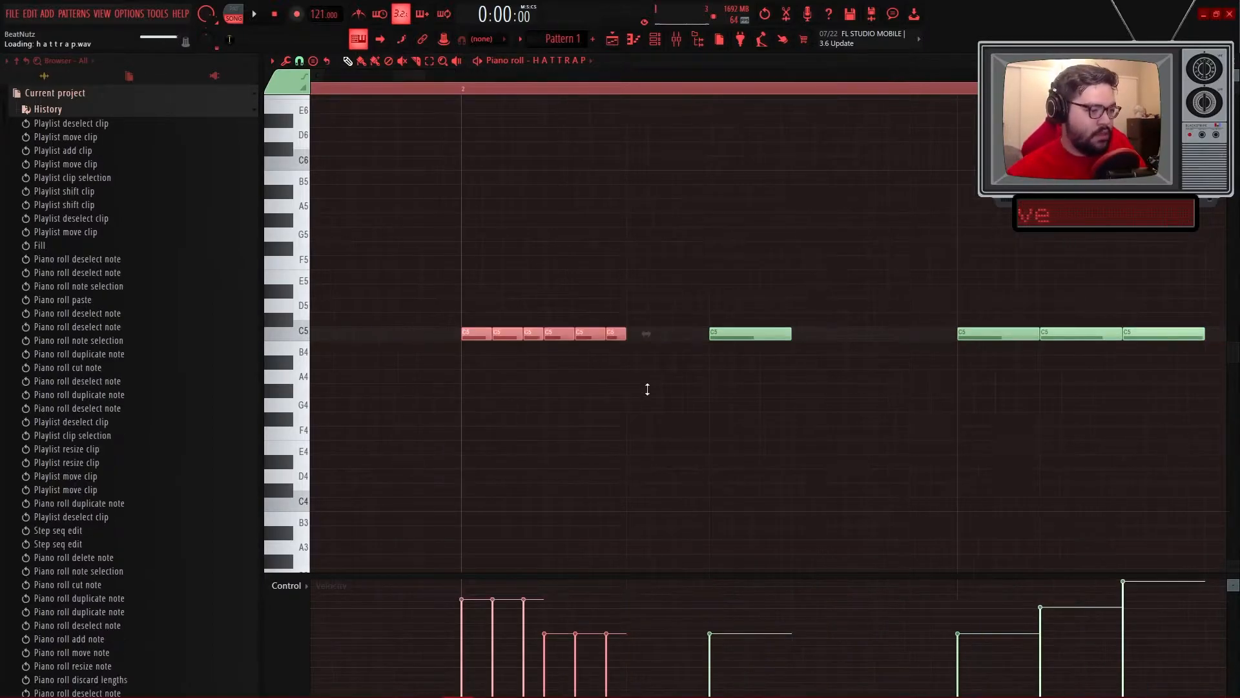
- Arpeggiate the selected H A T T R A P notes at the start of bar 2 into a roll, playing back the result
{"action": "key", "text": "alt+a"}
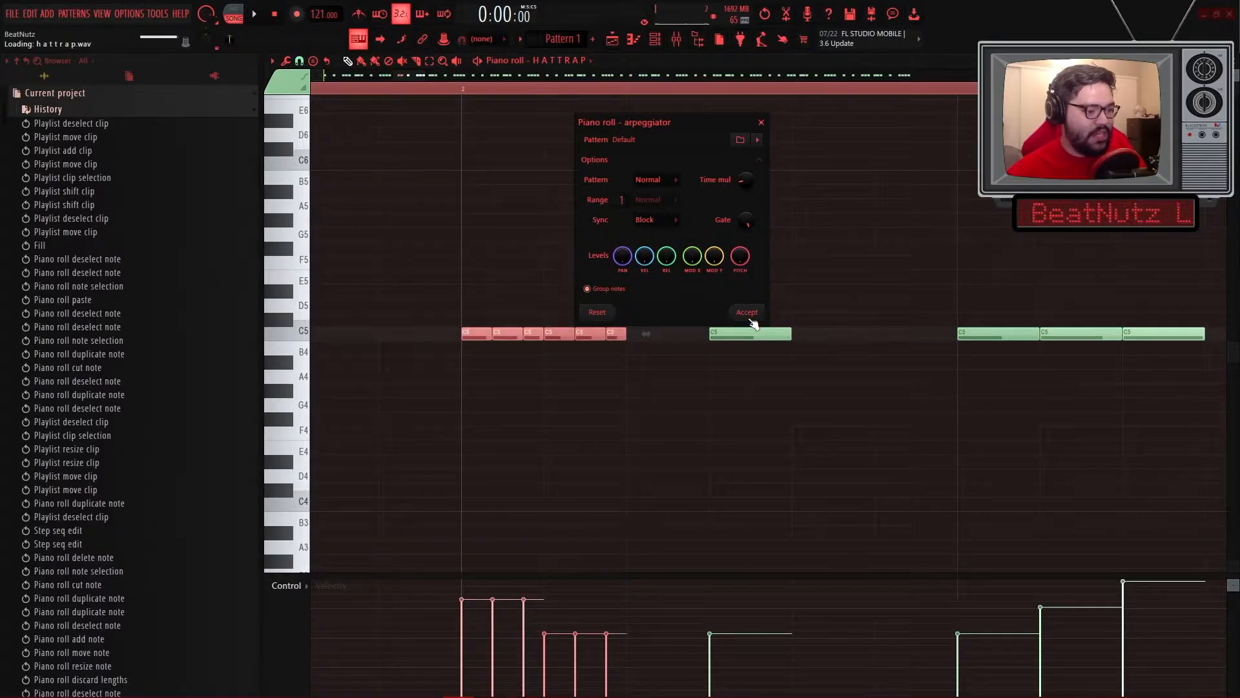
{"action": "key", "text": "space"}
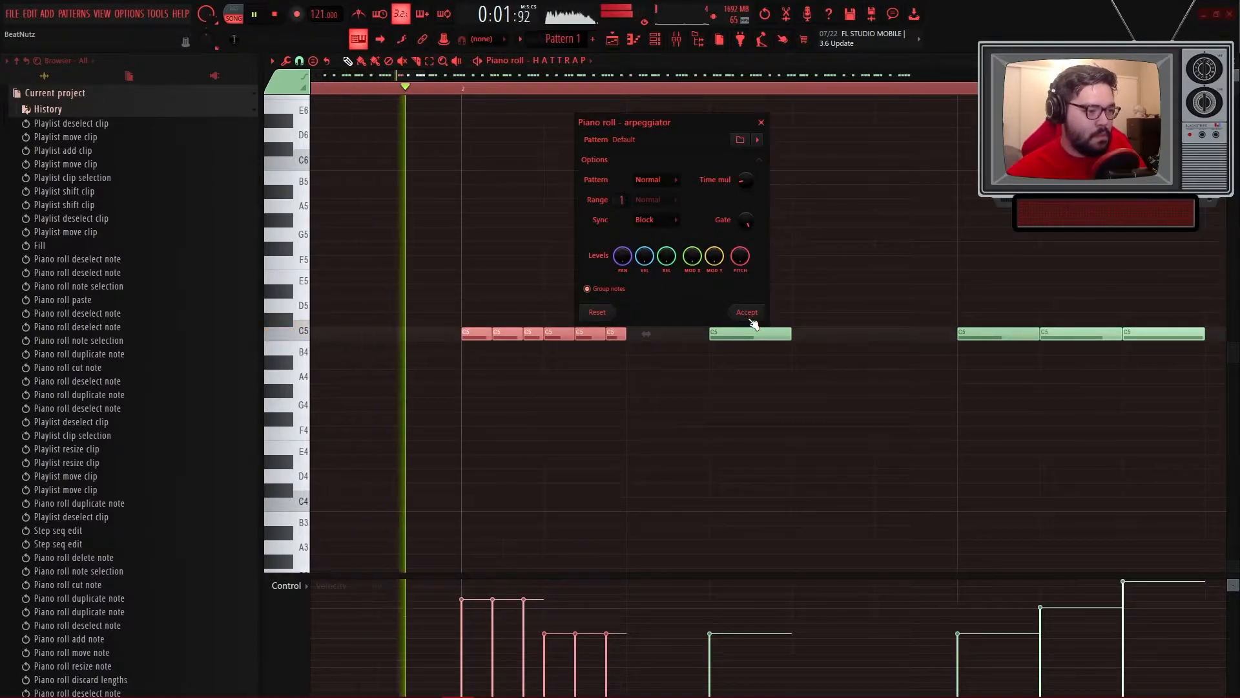
{"action": "left_click", "coordinate": [750, 315]}
{"action": "scroll", "coordinate": [689, 478], "scroll_direction": "down", "scroll_amount": 2}
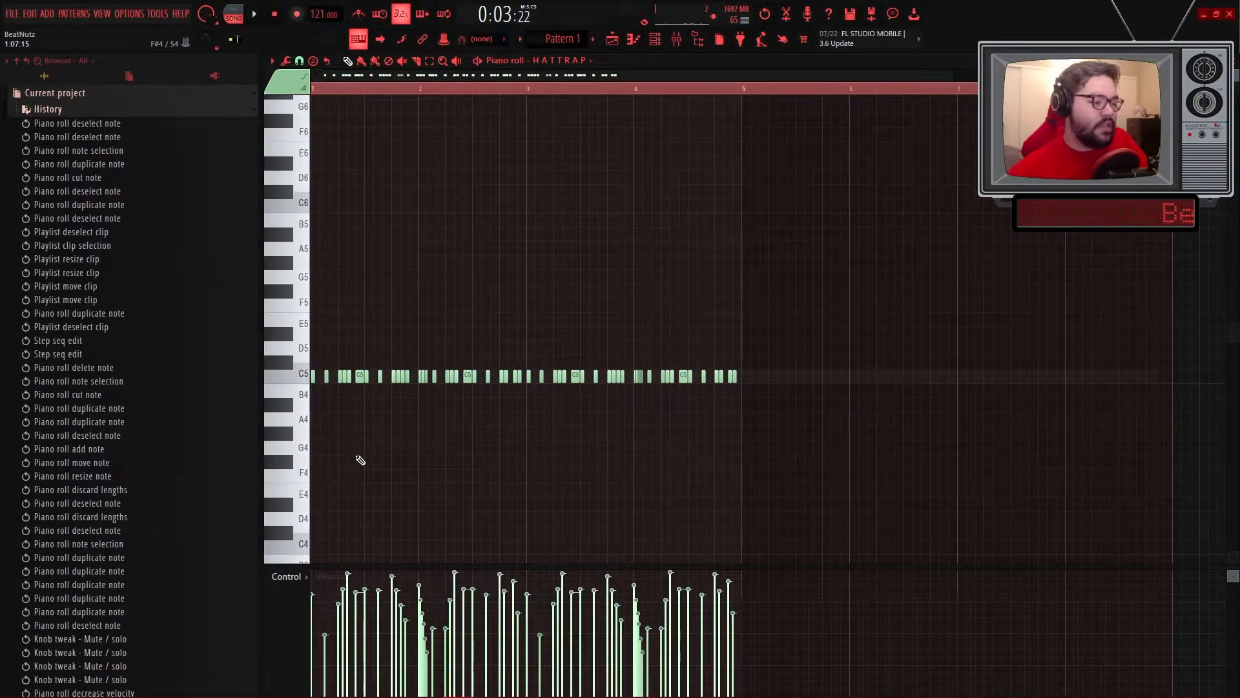
- Lower the velocities of individual H A T T R A P notes, including the one directly following the long note in bar 1
{"action": "scroll", "coordinate": [379, 436], "scroll_direction": "up", "scroll_amount": 3}
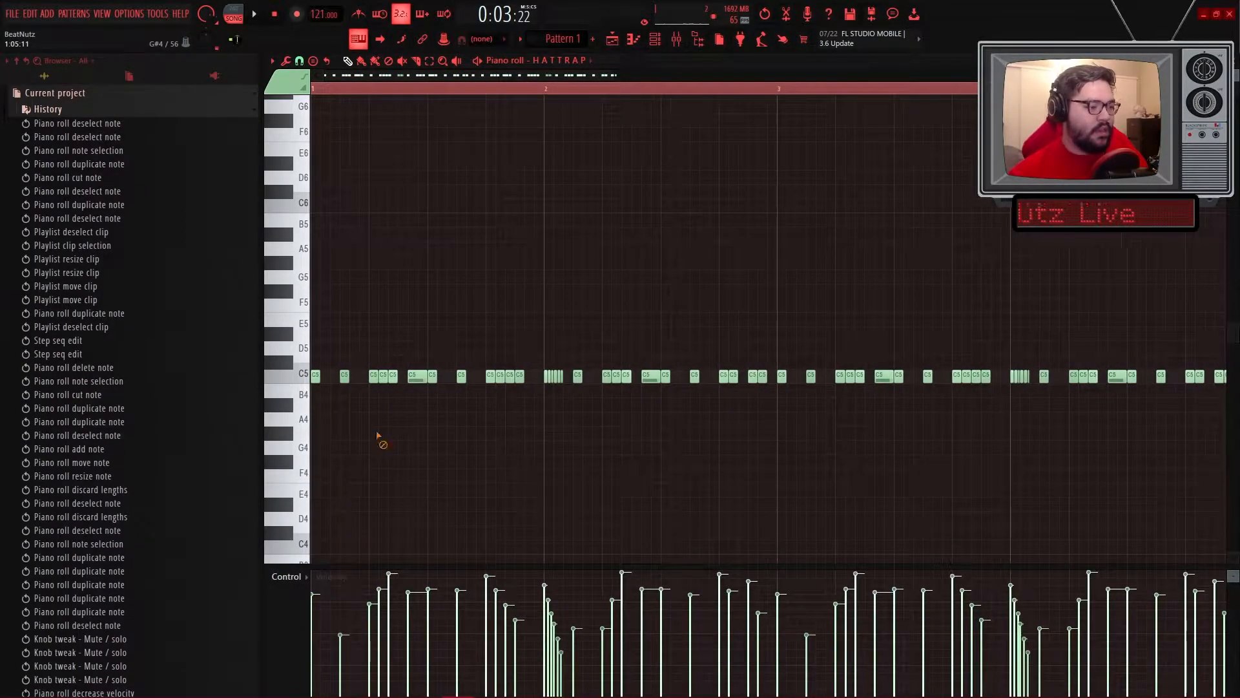
{"action": "scroll", "coordinate": [360, 173], "scroll_direction": "down", "scroll_amount": 2}
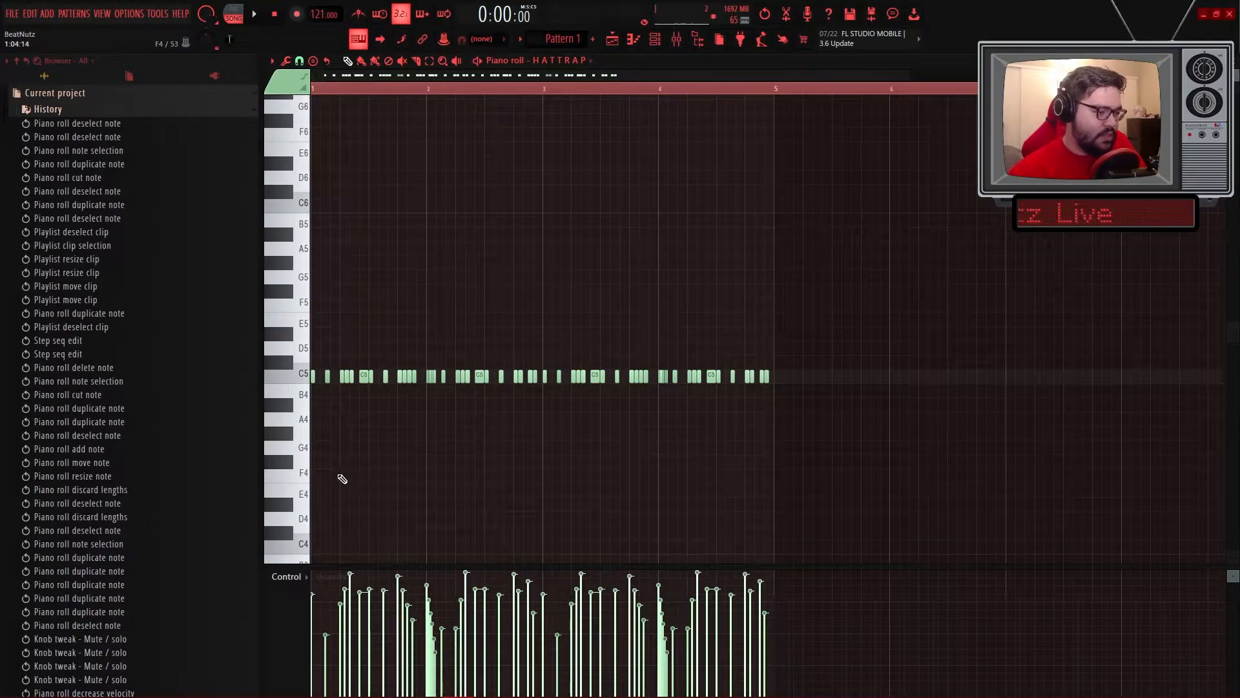
{"action": "scroll", "coordinate": [342, 479], "scroll_direction": "up", "scroll_amount": 4}
{"action": "left_click", "coordinate": [490, 622]}
{"action": "scroll", "coordinate": [477, 595], "scroll_direction": "down", "scroll_amount": 2}
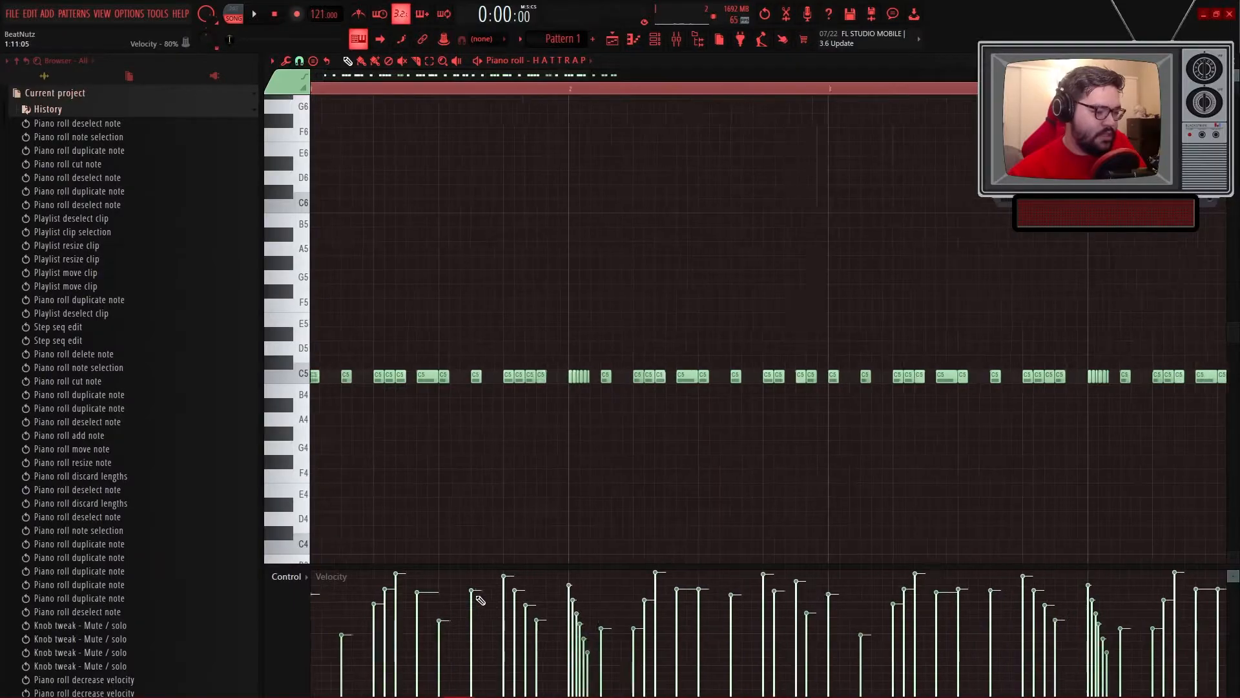
{"action": "scroll", "coordinate": [465, 537], "scroll_direction": "down", "scroll_amount": 2}
{"action": "left_click", "coordinate": [513, 618]}
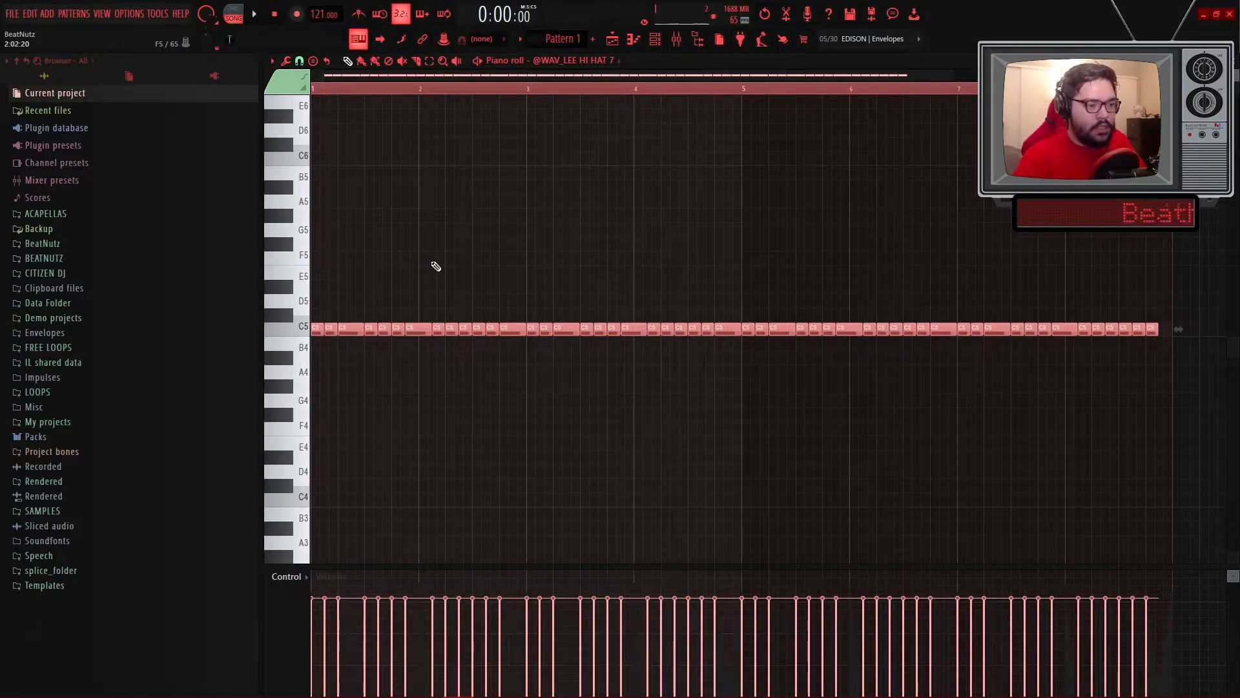
{"action": "key", "text": "ctrl+d"}
{"action": "key", "text": "ctrl+a"}
{"action": "key", "text": "shift+d"}
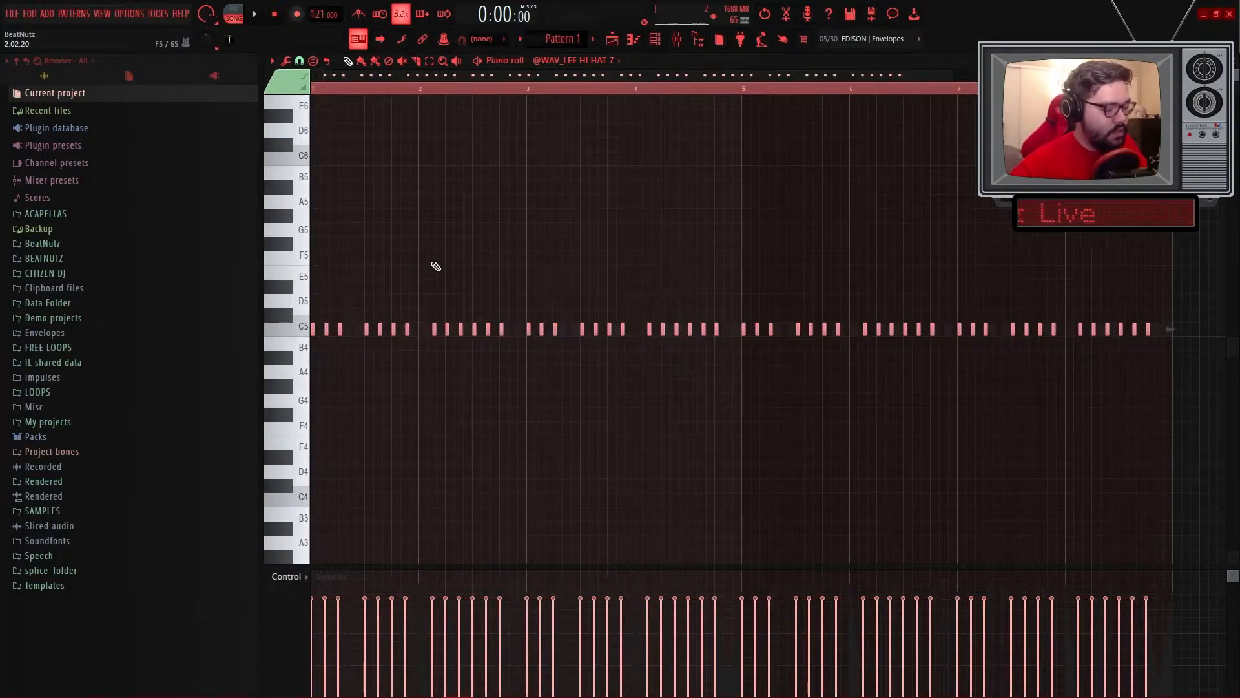
{"action": "scroll", "coordinate": [368, 346], "scroll_direction": "up", "scroll_amount": 5}
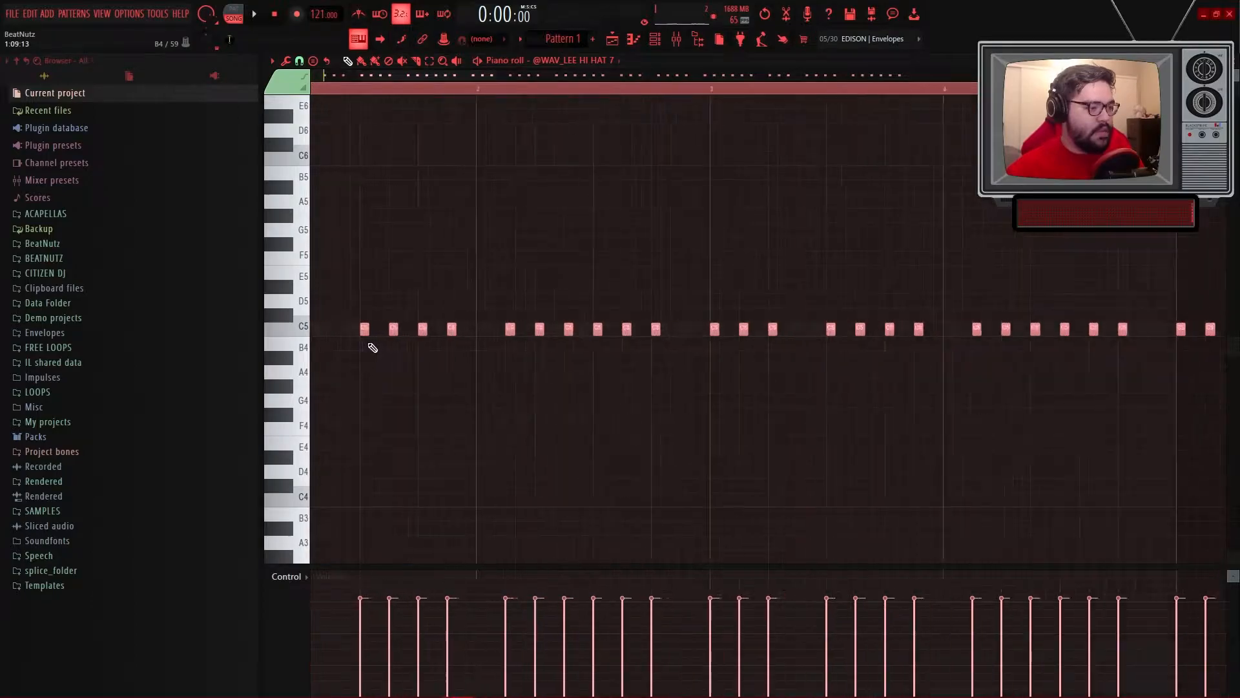
{"action": "scroll", "coordinate": [646, 361], "scroll_direction": "down", "scroll_amount": 4}
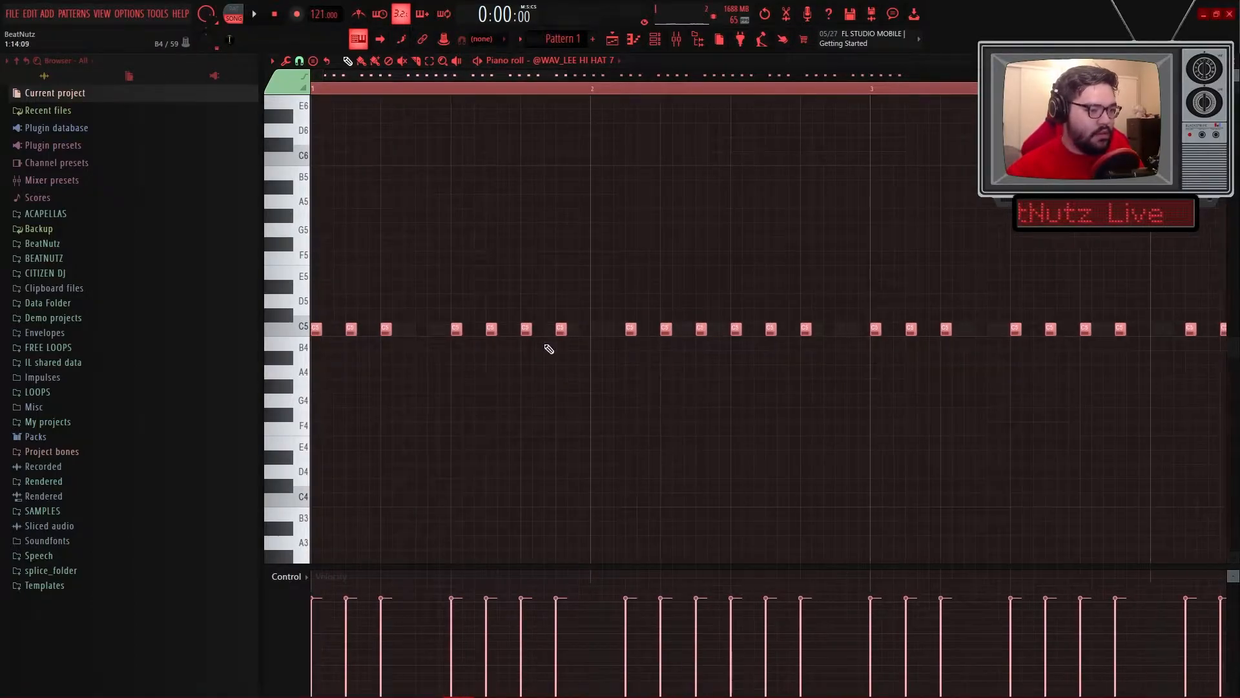
{"action": "left_click", "coordinate": [573, 357]}
{"action": "scroll", "coordinate": [313, 354], "scroll_direction": "up", "scroll_amount": 5}
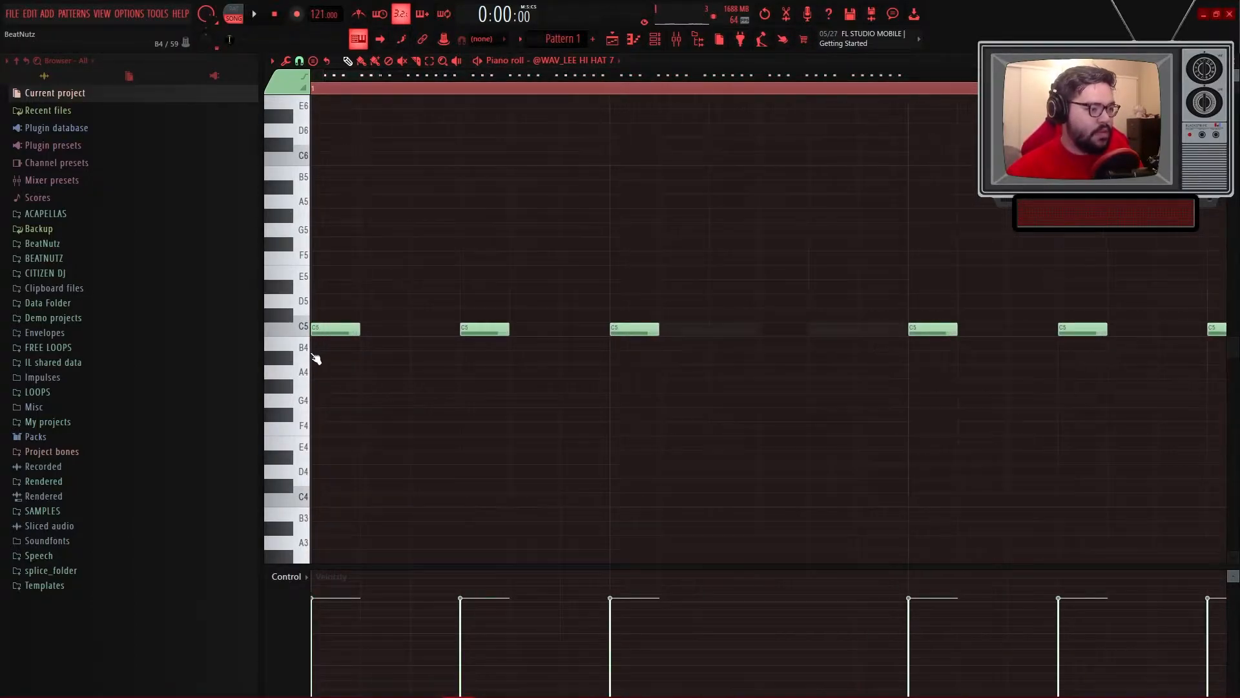
{"action": "key", "text": "space"}
{"action": "scroll", "coordinate": [600, 358], "scroll_direction": "down", "scroll_amount": 5}
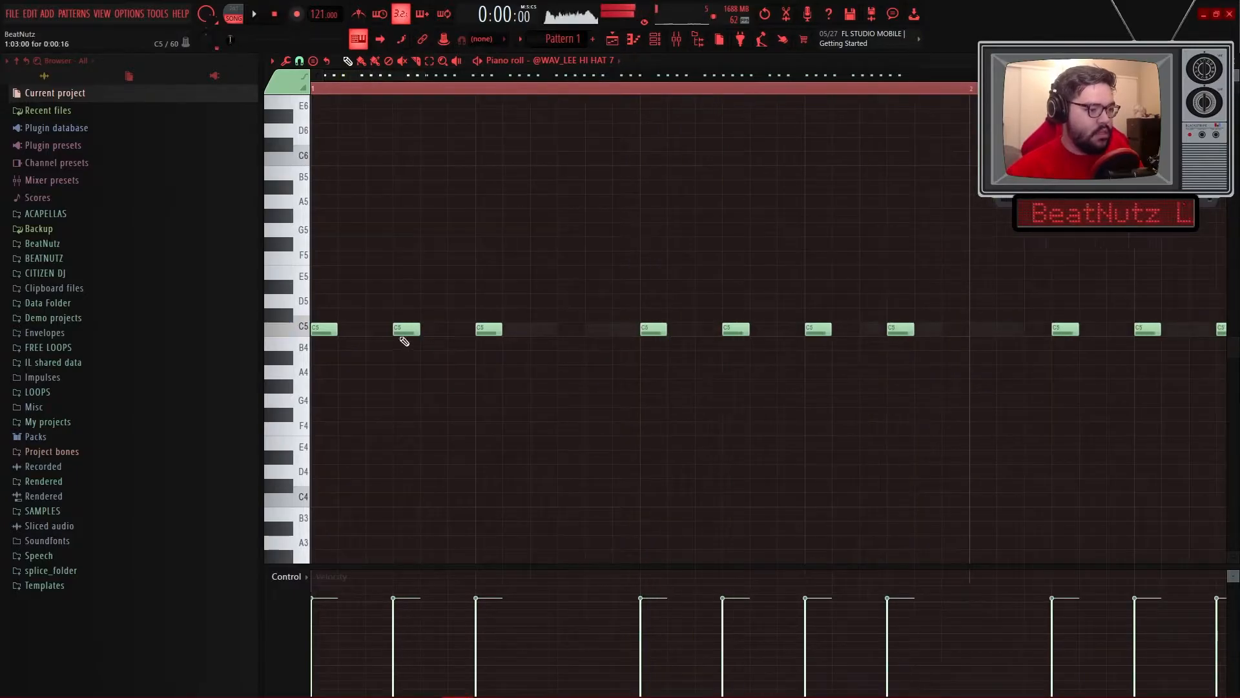
{"action": "key", "text": "space"}
{"action": "scroll", "coordinate": [336, 329], "scroll_direction": "up", "scroll_amount": 3}
{"action": "left_click_drag", "start_coordinate": [326, 328], "coordinate": [331, 396]}
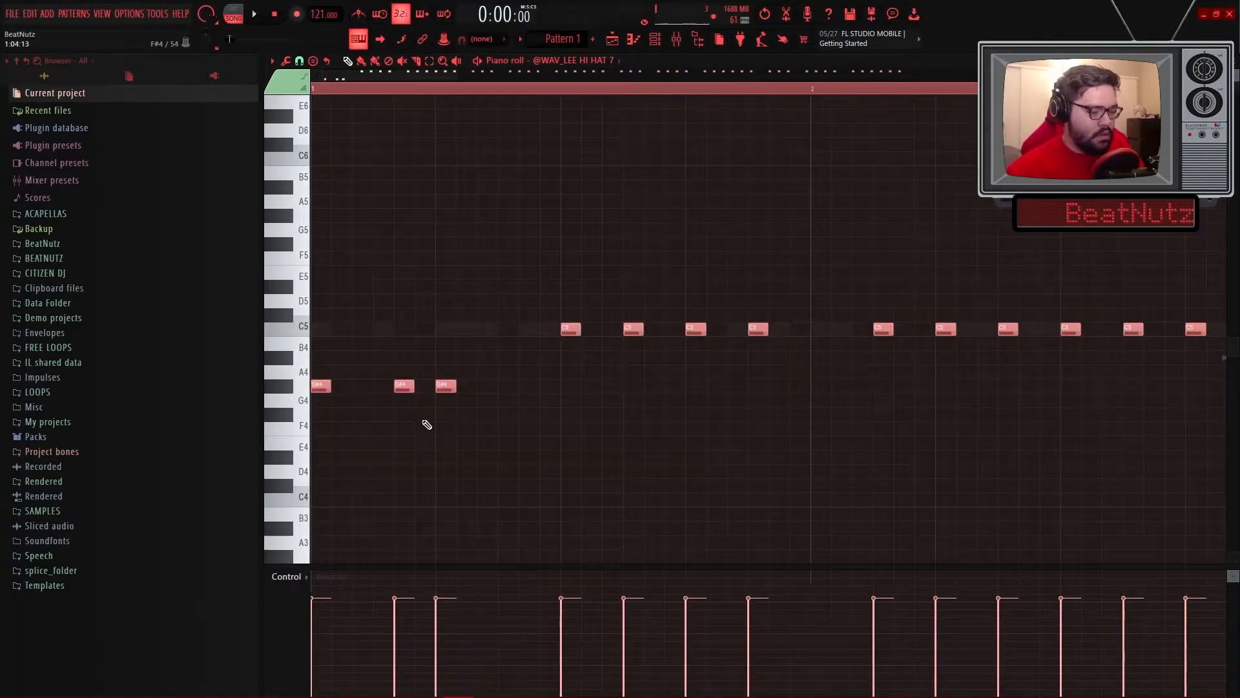
{"action": "key", "text": "Delete"}
{"action": "left_click", "coordinate": [65, 270]}
{"action": "left_click", "coordinate": [64, 269]}
{"action": "left_click", "coordinate": [57, 260]}
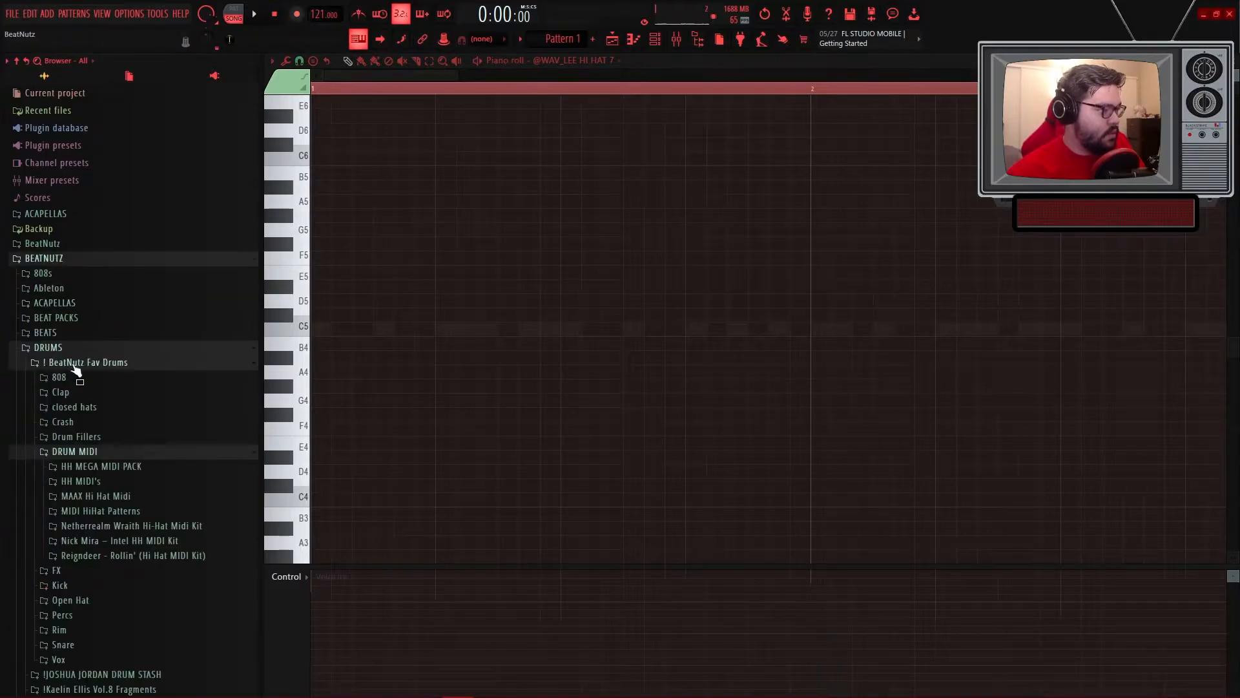
{"action": "left_click", "coordinate": [71, 407]}
{"action": "left_click_drag", "start_coordinate": [84, 424], "coordinate": [463, 275]}
{"action": "key", "text": "space"}
{"action": "scroll", "coordinate": [543, 343], "scroll_direction": "down", "scroll_amount": 2}
{"action": "key", "text": "space"}
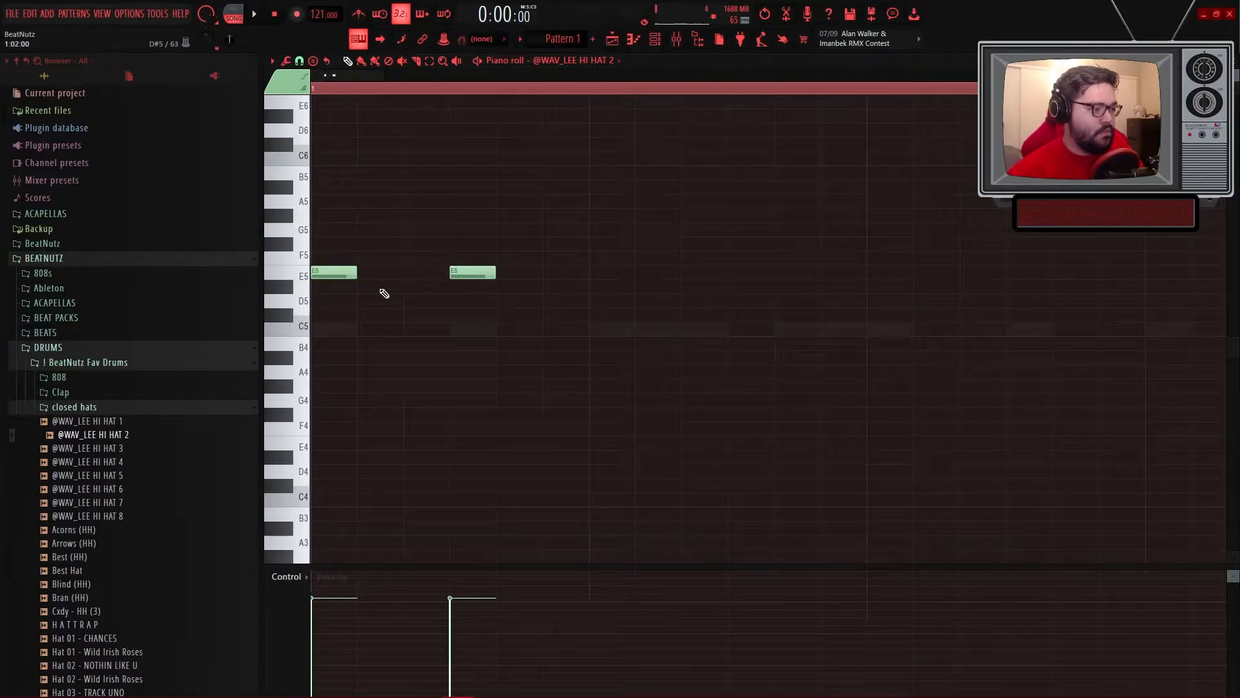
{"action": "key", "text": "space"}
{"action": "scroll", "coordinate": [617, 310], "scroll_direction": "down", "scroll_amount": 3}
{"action": "key", "text": "space"}
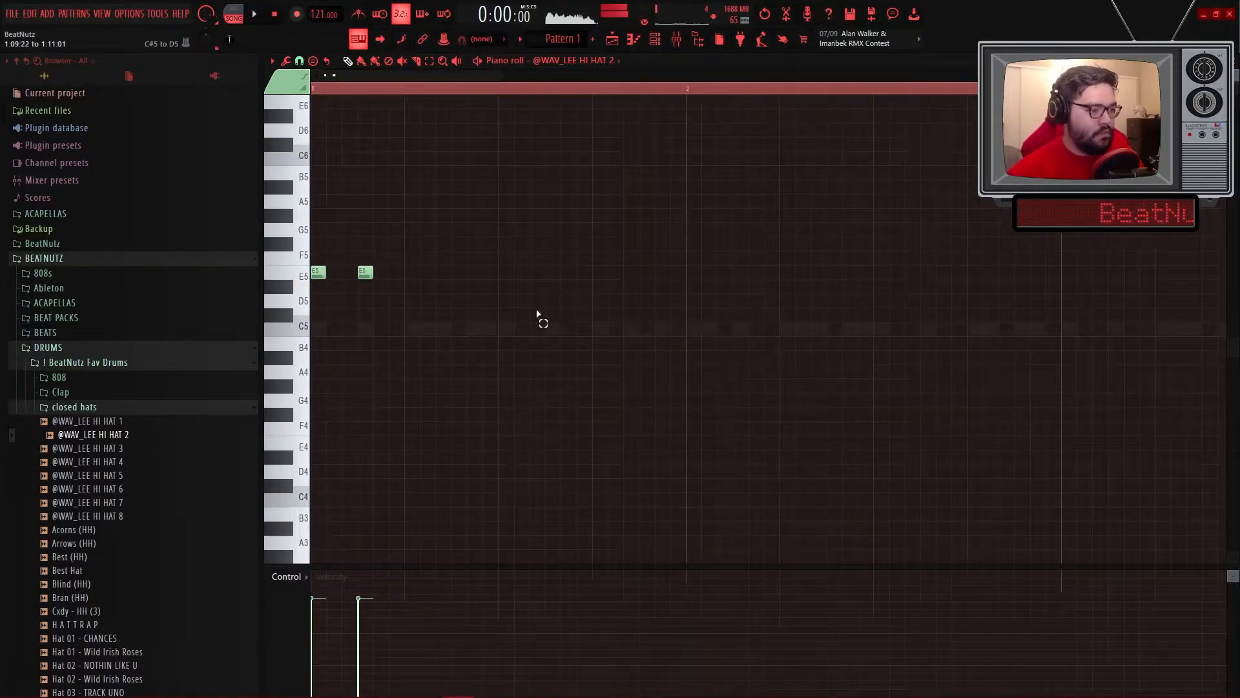
{"action": "key", "text": "space"}
{"action": "left_click_drag", "start_coordinate": [365, 274], "coordinate": [646, 276]}
{"action": "right_click", "coordinate": [678, 318]}
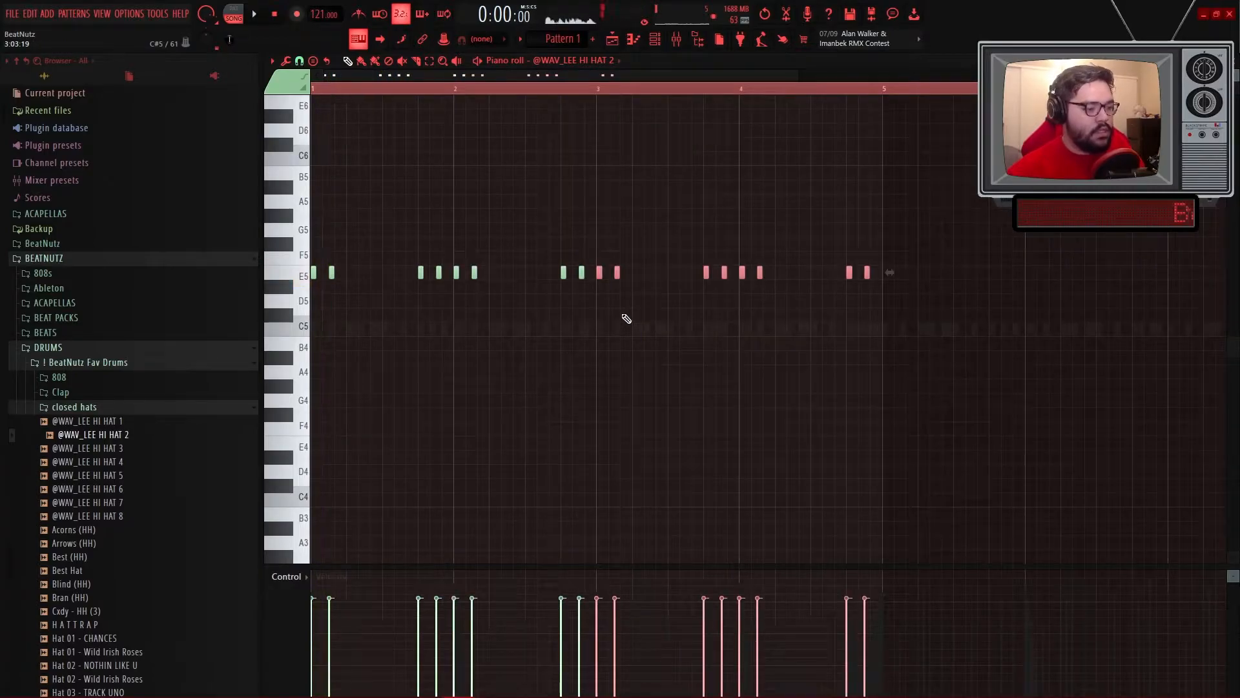
{"action": "key", "text": "ctrl+a"}
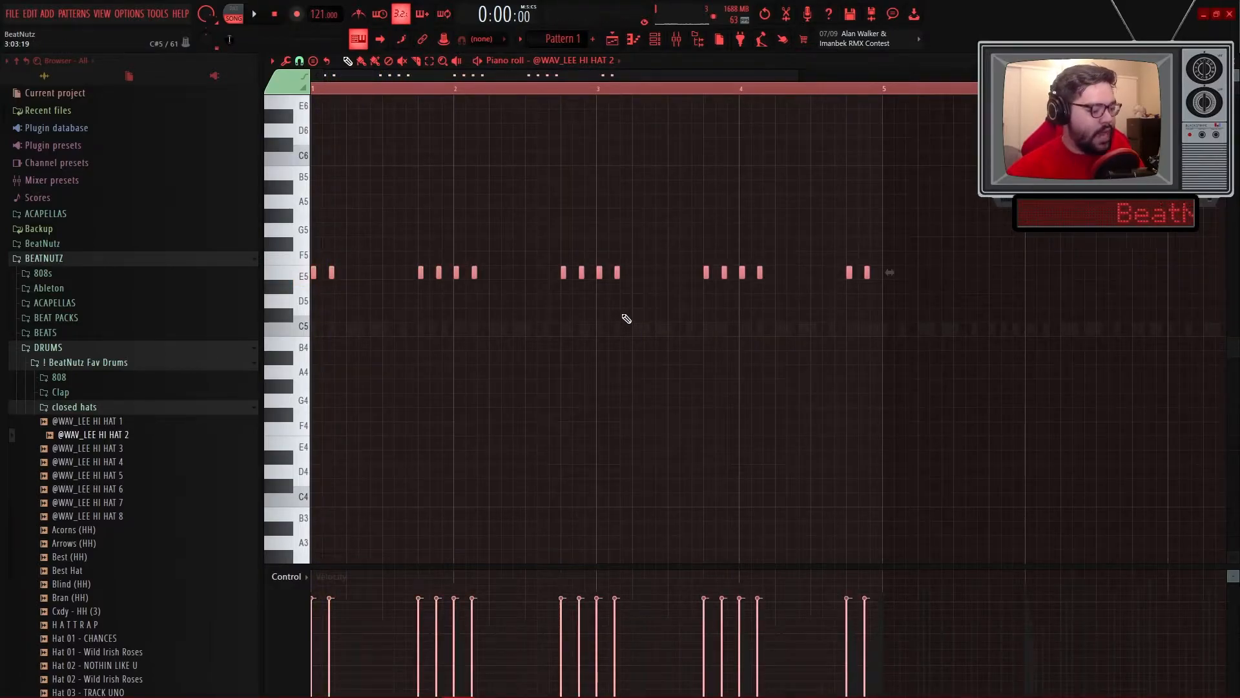
{"action": "key", "text": "alt+r"}
{"action": "left_click", "coordinate": [583, 434]}
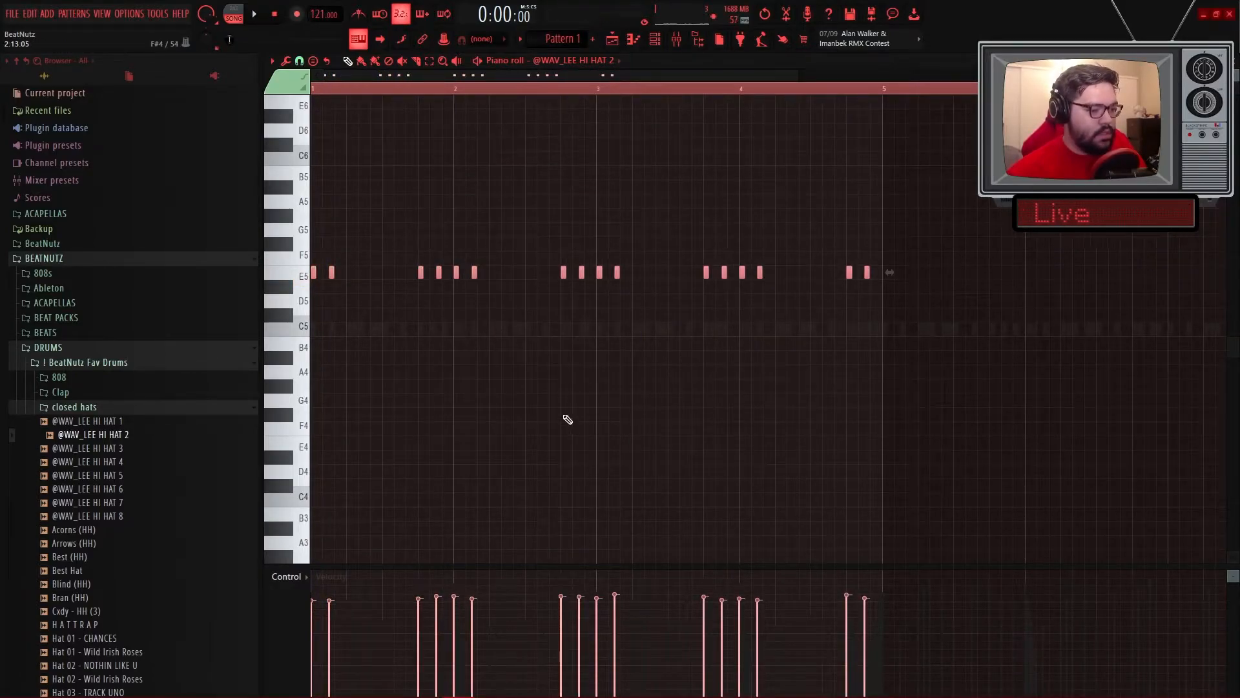
{"action": "right_click", "coordinate": [418, 342]}
- Add an E5 note on the third beat of bar 1, extend it over the beat and chop it into a fast roll with the arpeggiator
{"action": "scroll", "coordinate": [339, 312], "scroll_direction": "up", "scroll_amount": 5}
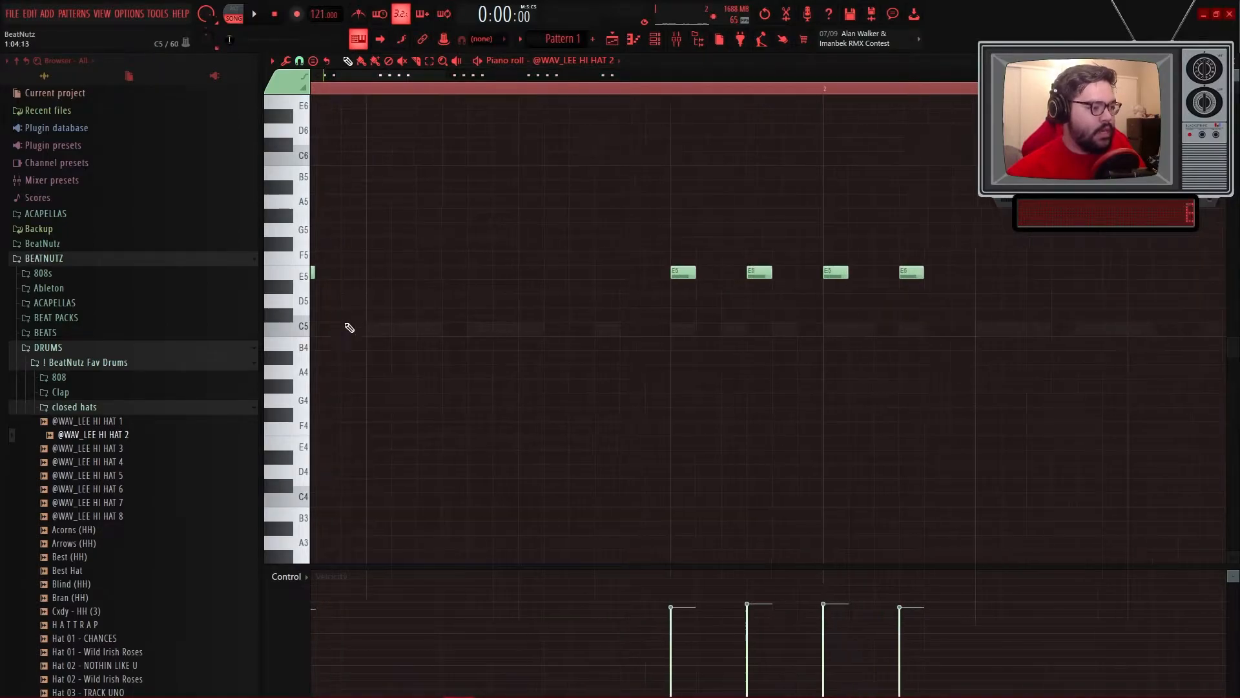
{"action": "key", "text": "space"}
{"action": "key", "text": "space"}
{"action": "left_click", "coordinate": [518, 272]}
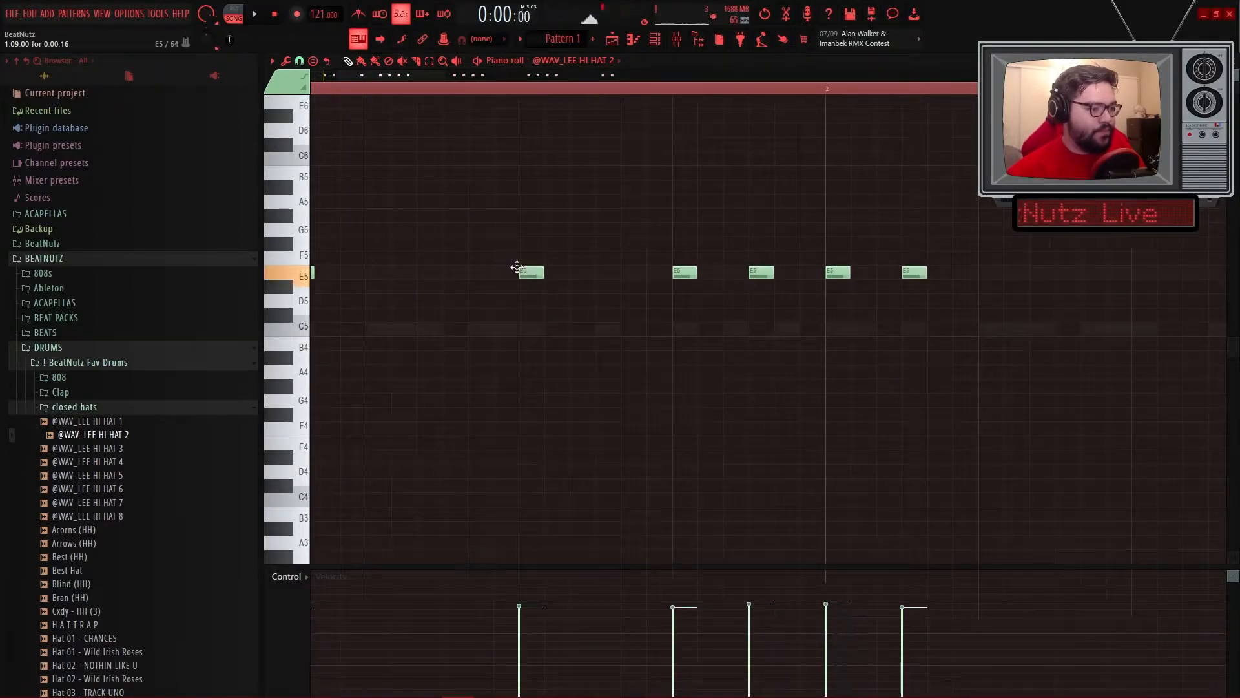
{"action": "scroll", "coordinate": [544, 285], "scroll_direction": "up", "scroll_amount": 3}
{"action": "left_click_drag", "start_coordinate": [542, 278], "coordinate": [692, 230]}
{"action": "key", "text": "alt+a"}
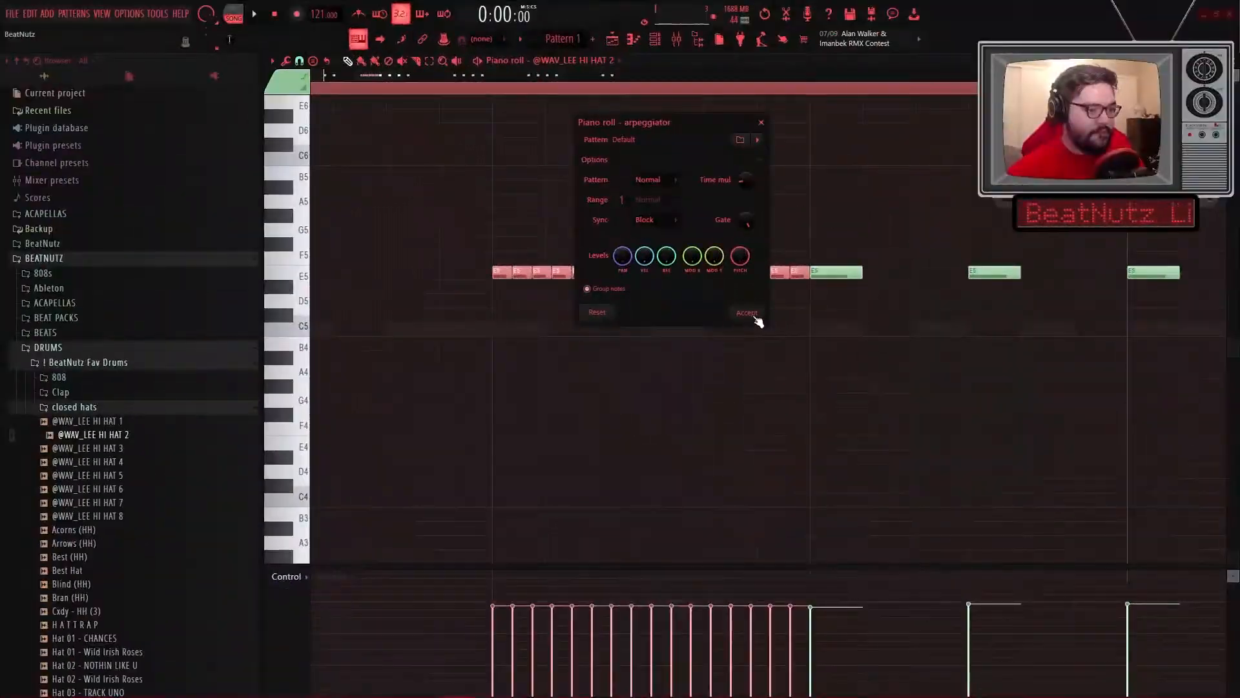
{"action": "left_click", "coordinate": [753, 316]}
{"action": "left_click_drag", "start_coordinate": [490, 563], "coordinate": [490, 213]}
{"action": "left_click_drag", "start_coordinate": [493, 246], "coordinate": [792, 695]}
{"action": "key", "text": "space"}
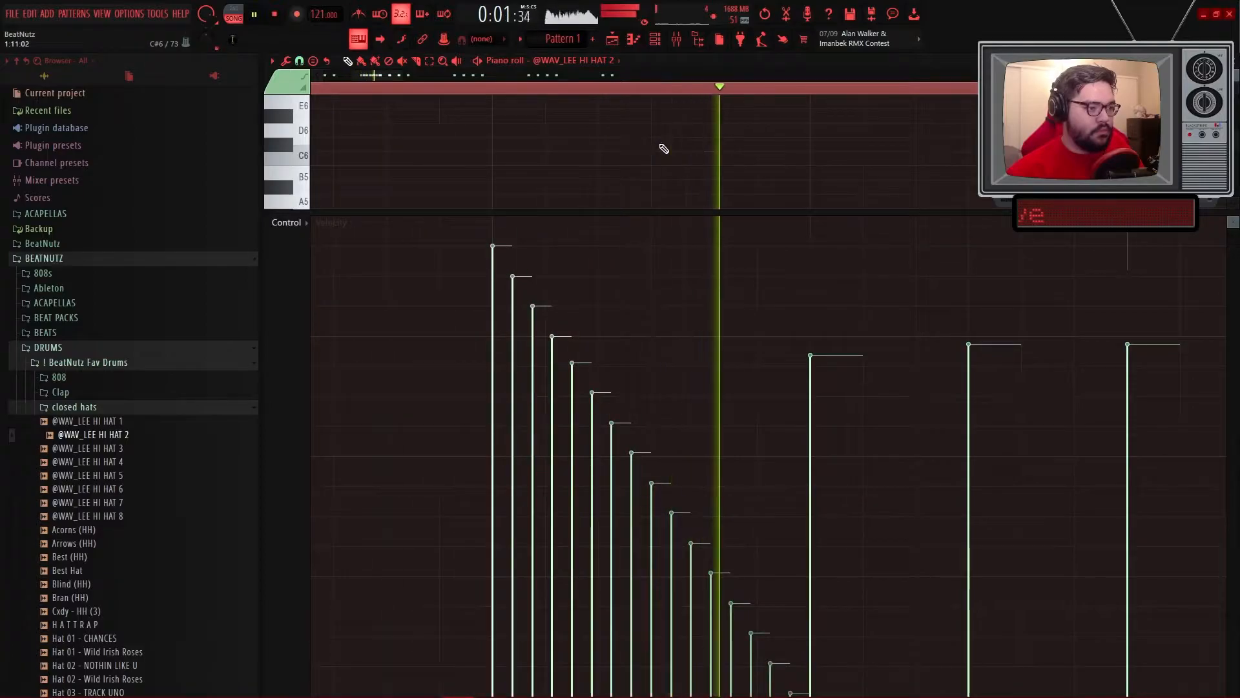
{"action": "scroll", "coordinate": [664, 148], "scroll_direction": "down", "scroll_amount": 4}
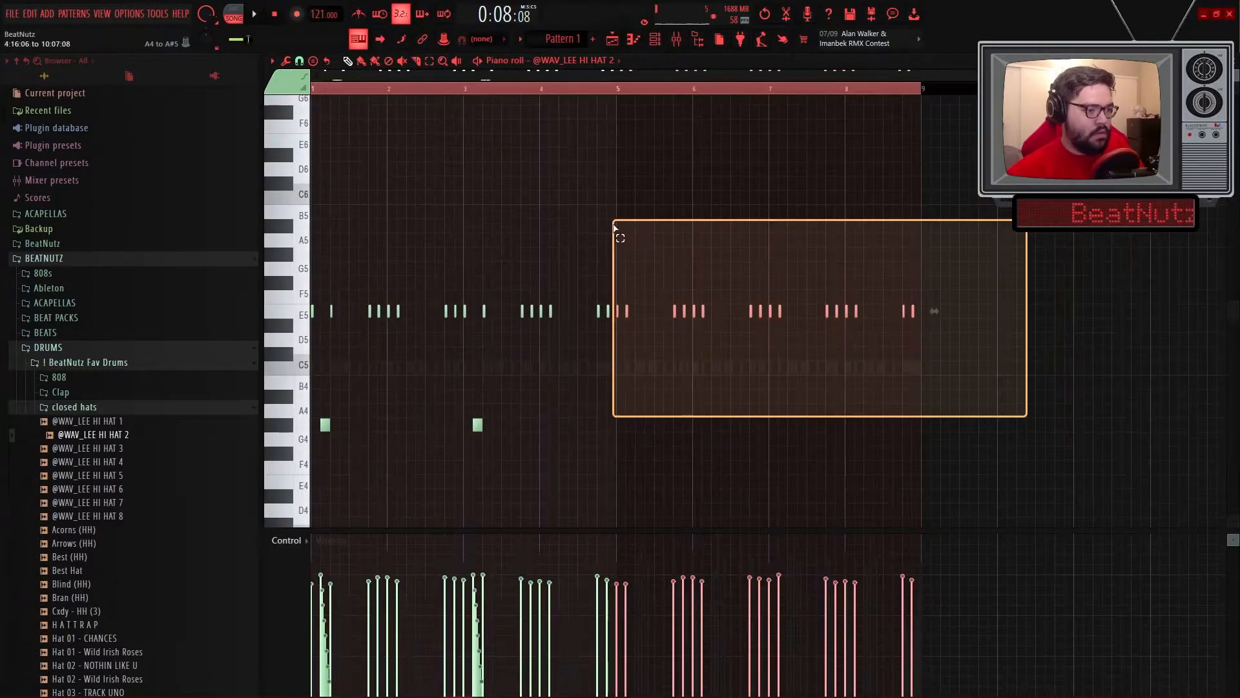
{"action": "left_click_drag", "start_coordinate": [615, 228], "coordinate": [610, 241]}
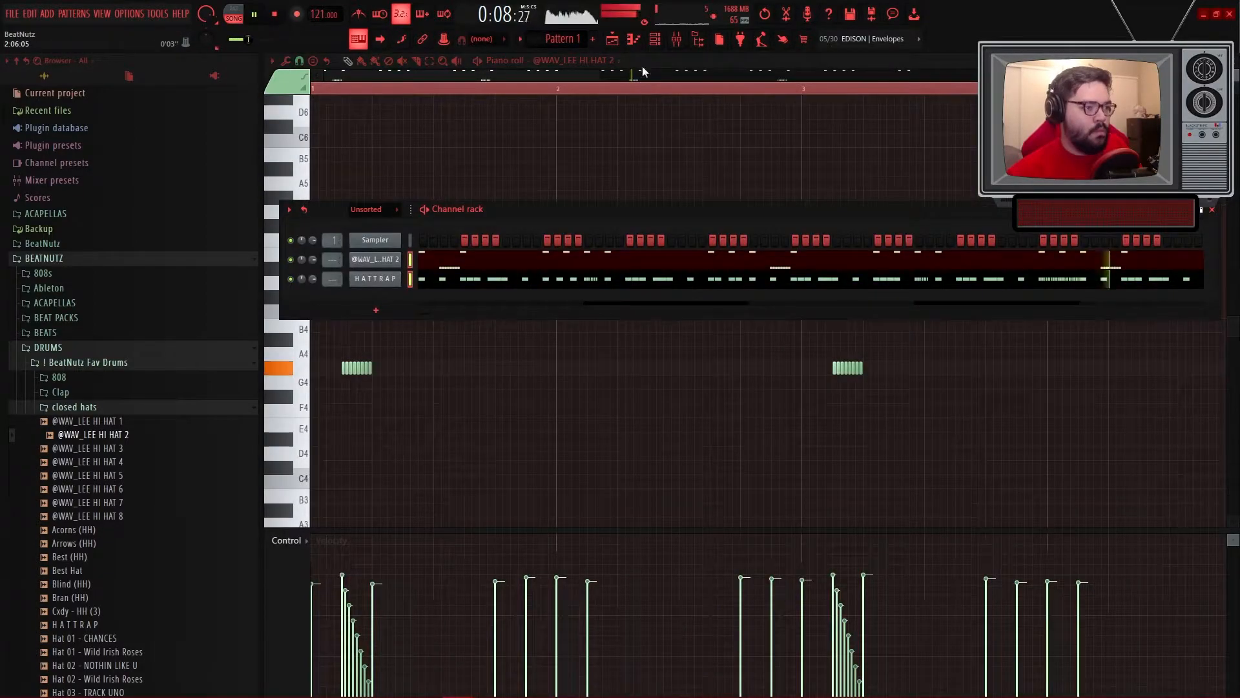
{"action": "left_click", "coordinate": [676, 40]}
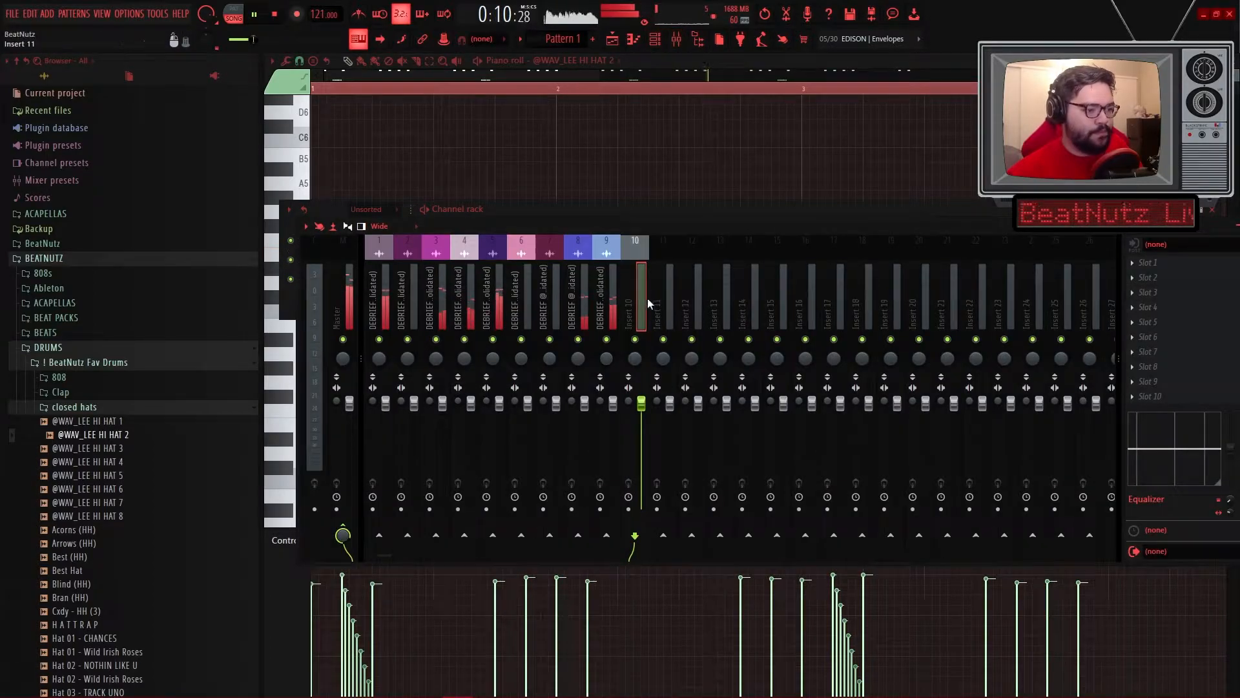
{"action": "left_click", "coordinate": [665, 299]}
{"action": "key", "text": "ctrl+l"}
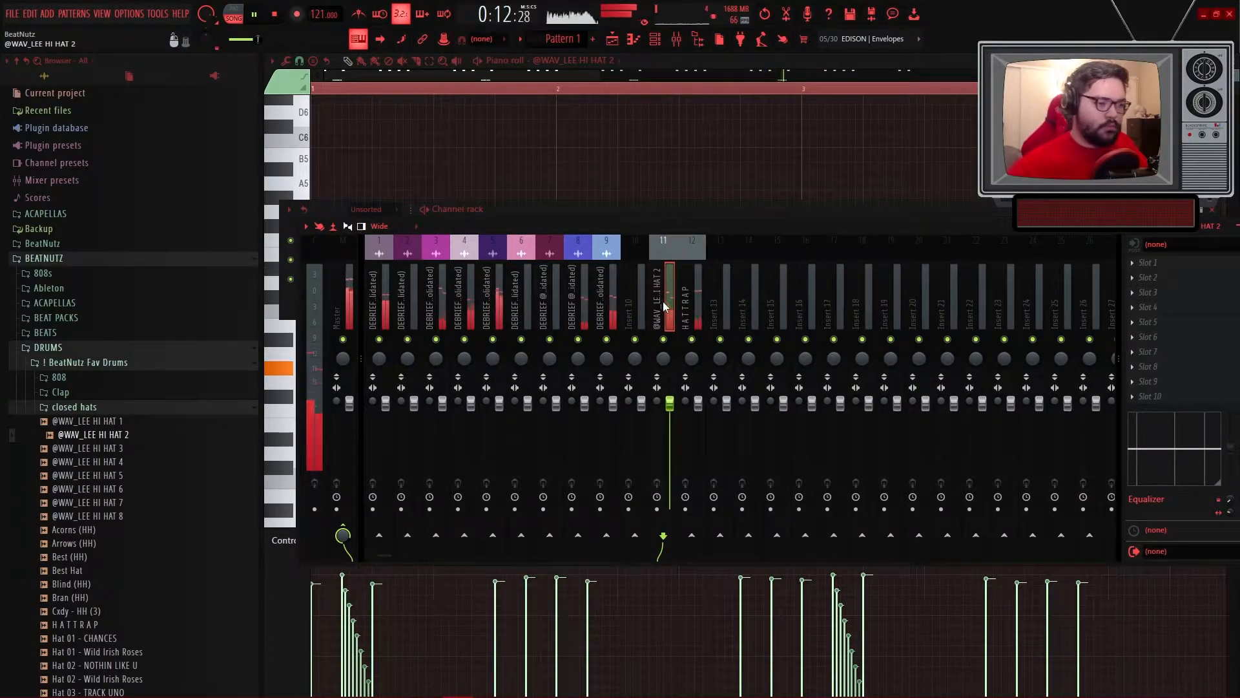
{"action": "left_click", "coordinate": [694, 359]}
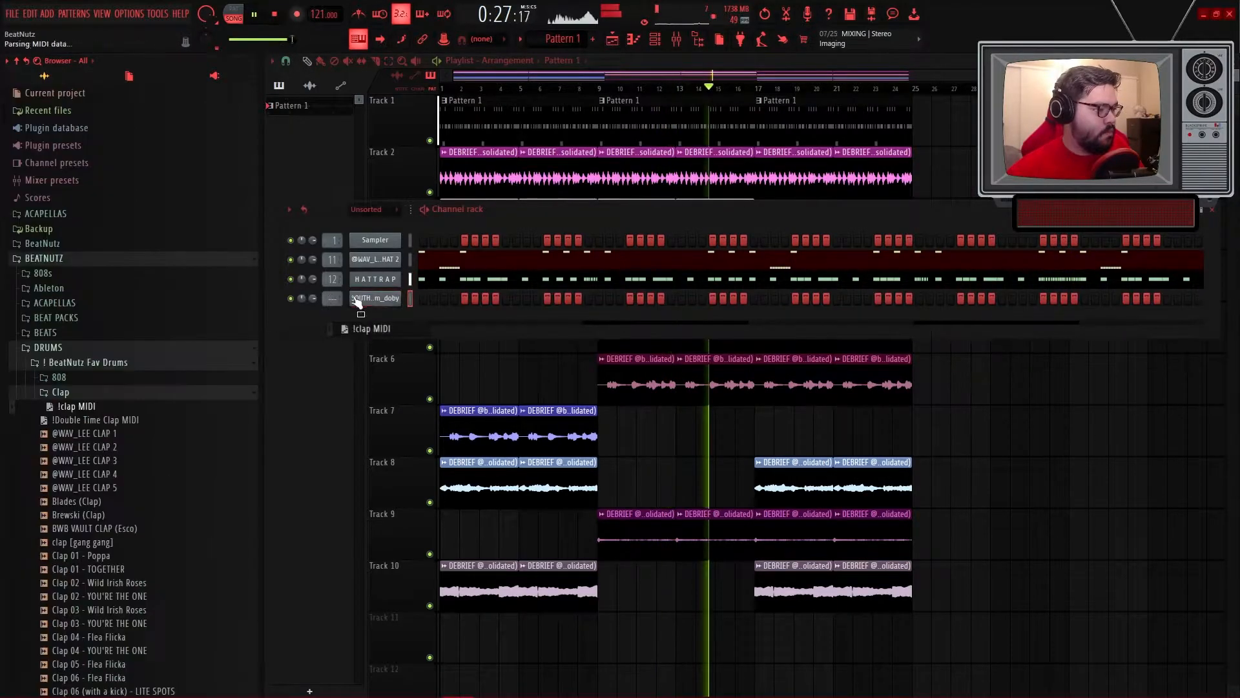
- Program AB - STEREO SOUTHSIDE (OPEN HAT) with C5 hits at bars 1, 3 and early bar 4, and repeat them over bars 5 to 8
{"action": "key", "text": "space"}
{"action": "key", "text": "space"}
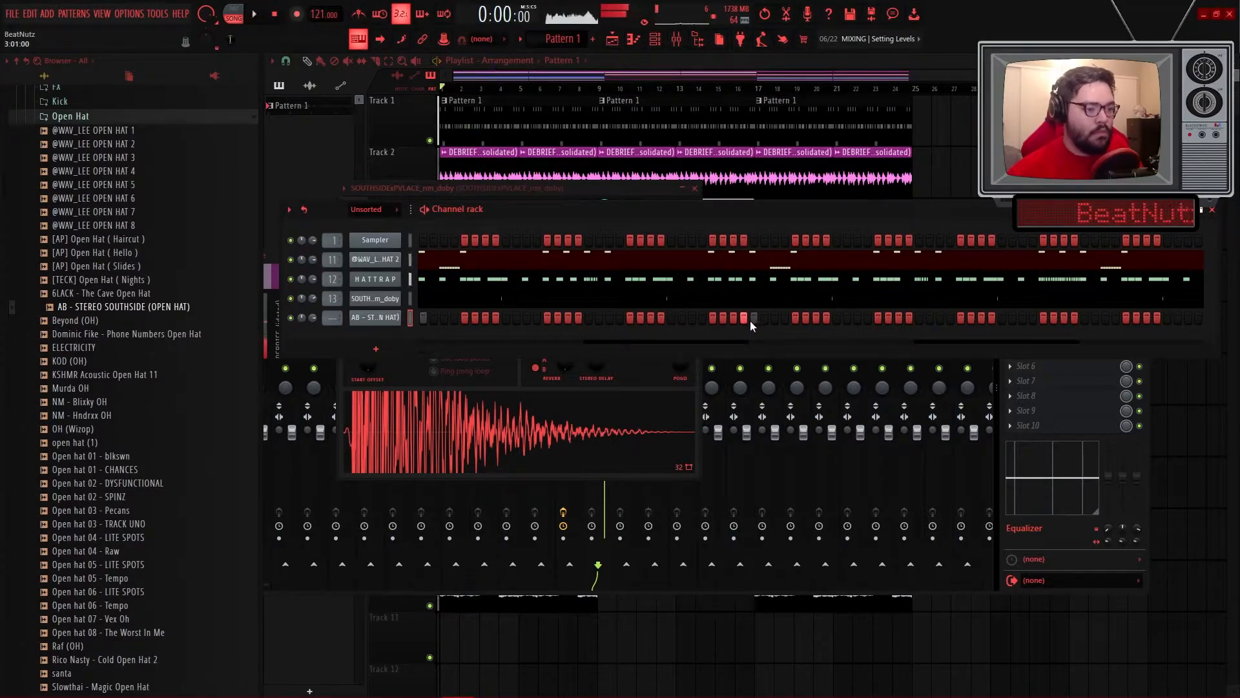
{"action": "right_click", "coordinate": [384, 323]}
{"action": "left_click", "coordinate": [405, 317]}
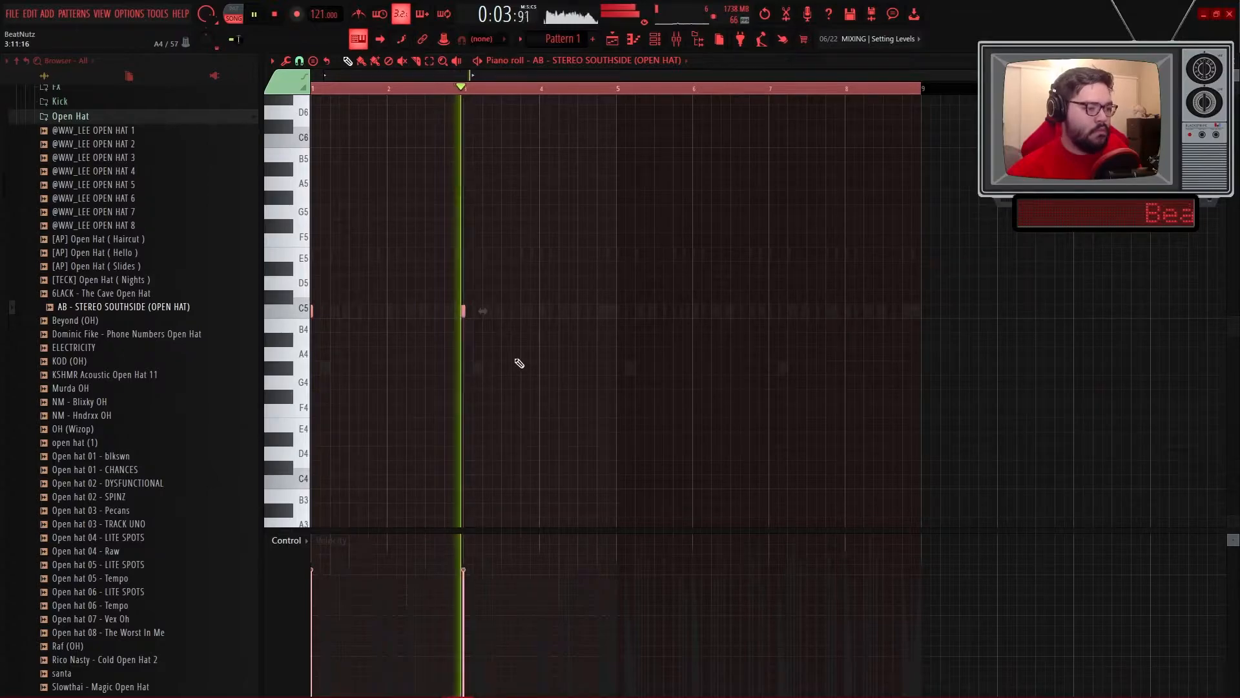
{"action": "scroll", "coordinate": [549, 376], "scroll_direction": "up", "scroll_amount": 5}
{"action": "left_click", "coordinate": [552, 310]}
{"action": "scroll", "coordinate": [575, 342], "scroll_direction": "down", "scroll_amount": 5}
{"action": "key", "text": "ctrl+b"}
{"action": "scroll", "coordinate": [646, 382], "scroll_direction": "up", "scroll_amount": 5}
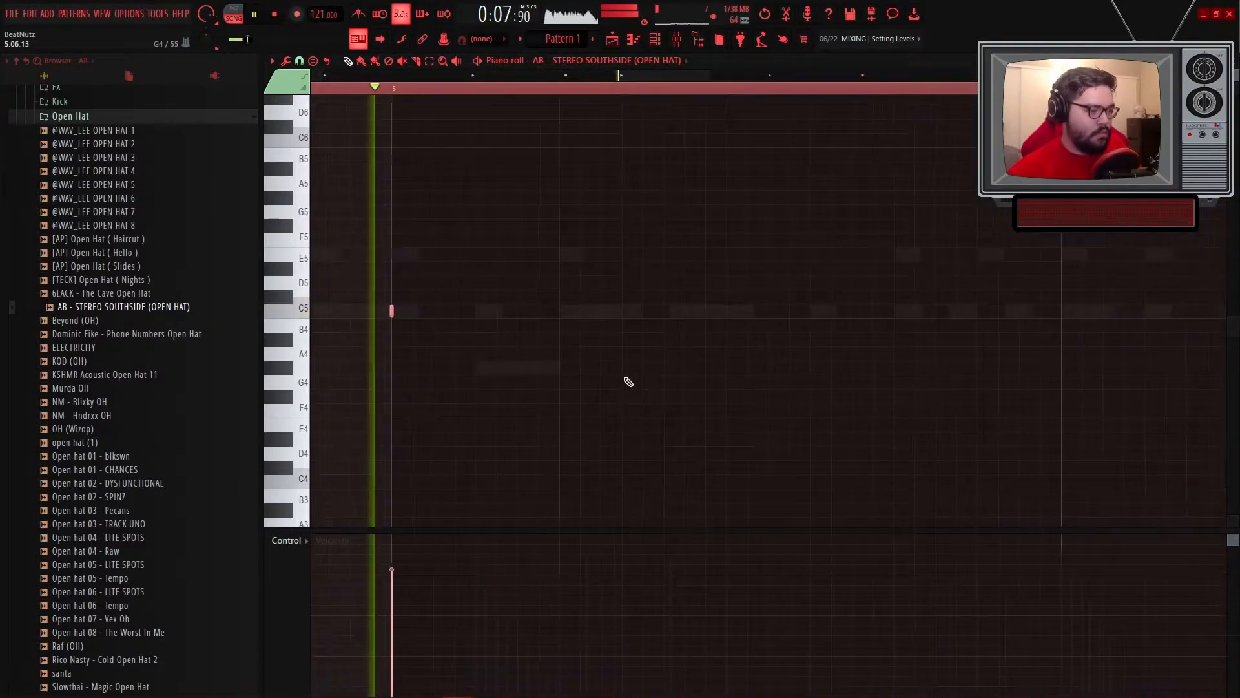
- Add [AP] Open Hat ( Haircut ) as a new channel, reverse the sample and shorten its length
{"action": "left_click", "coordinate": [99, 241]}
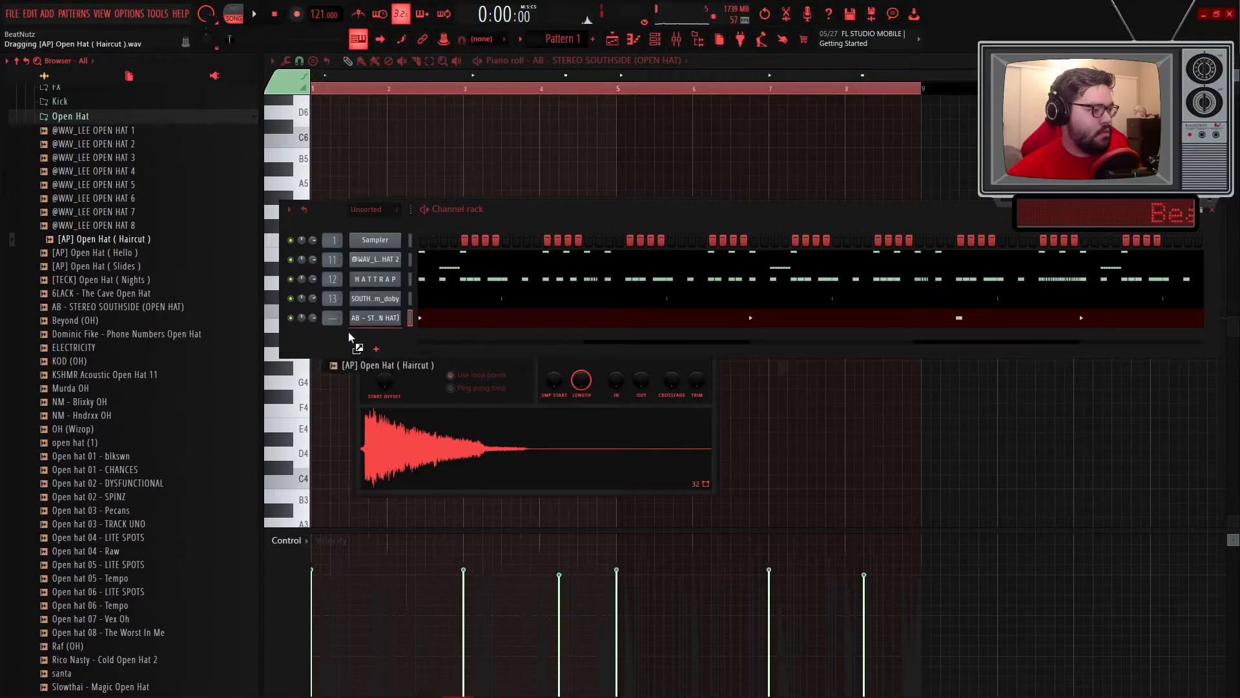
{"action": "left_click_drag", "start_coordinate": [347, 332], "coordinate": [349, 334]}
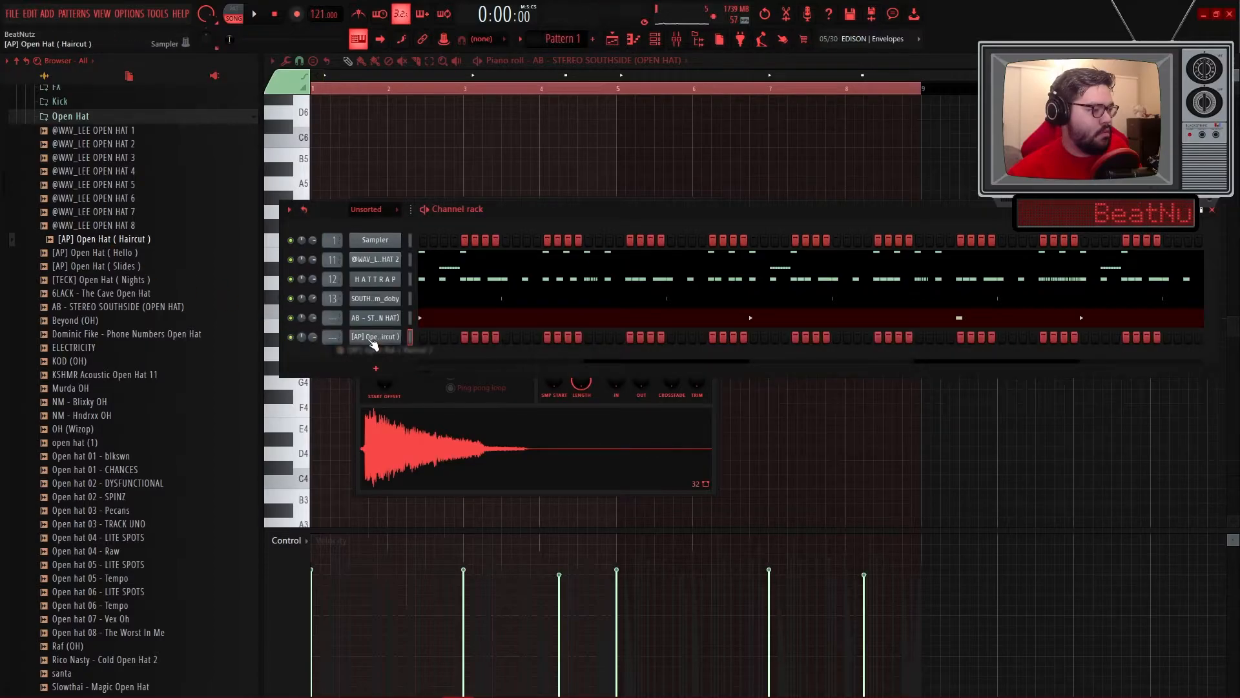
{"action": "left_click", "coordinate": [566, 371]}
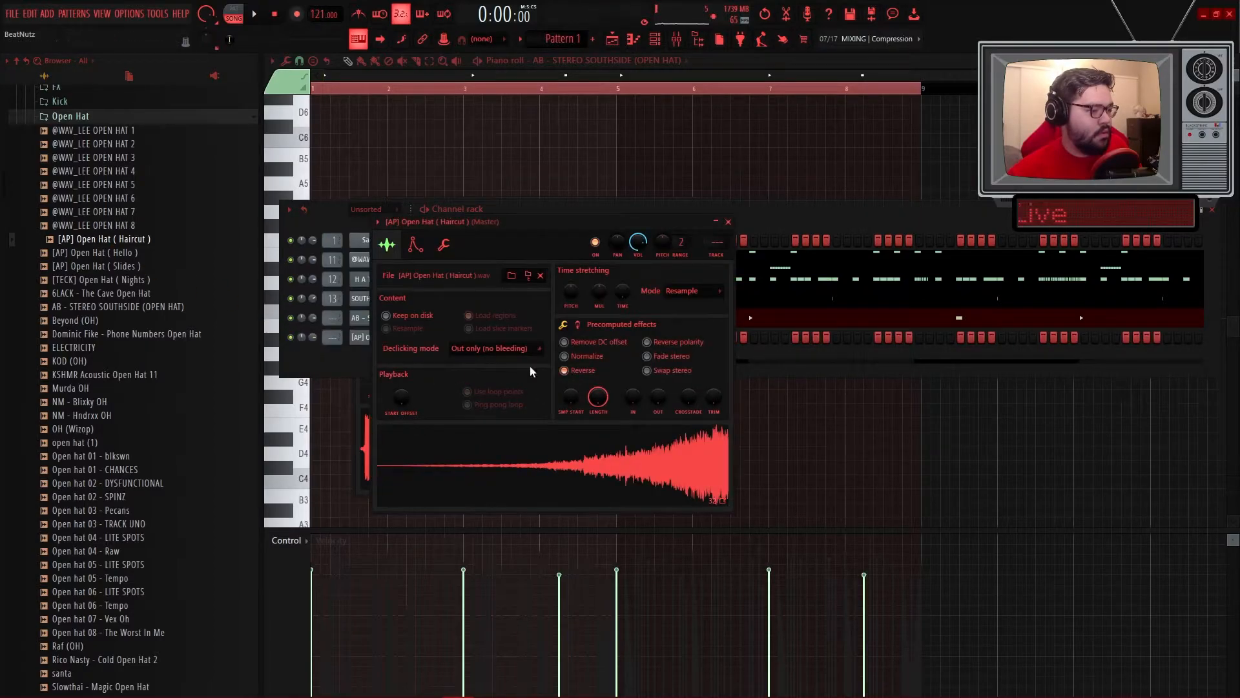
{"action": "left_click_drag", "start_coordinate": [598, 397], "coordinate": [598, 423]}
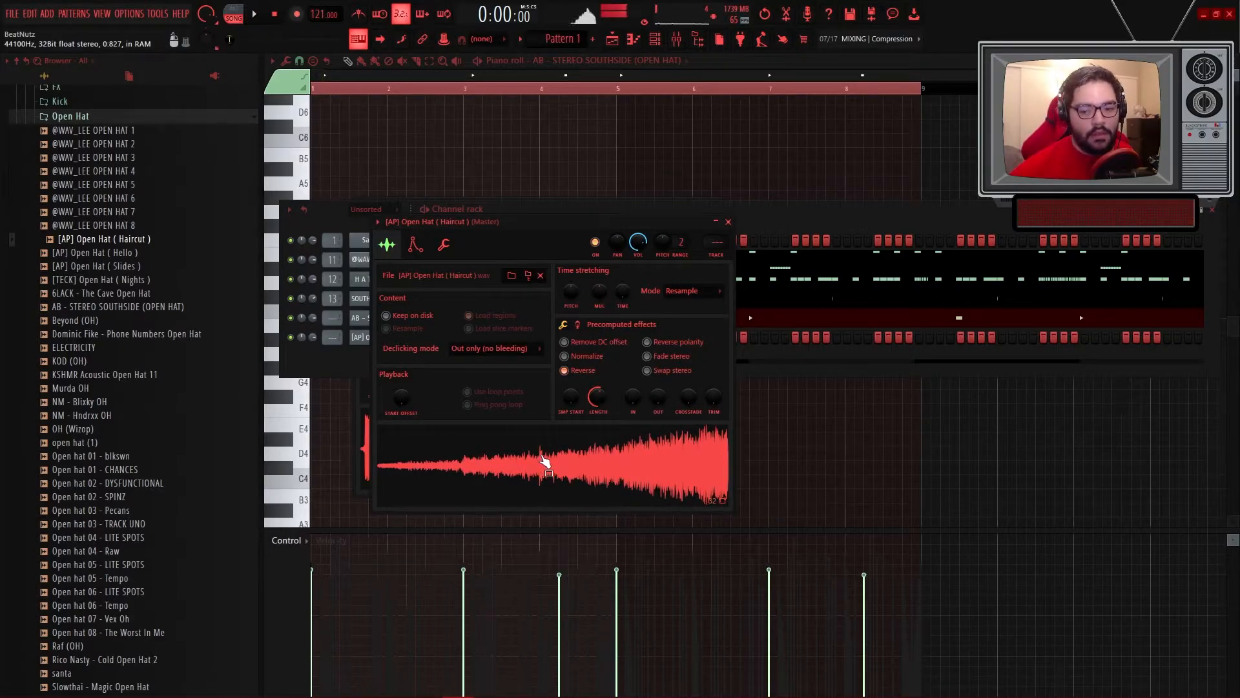
- Place reversed [AP] Open Hat ( Haircut ) hits on beat 2 of bars 2, 3, 6 and 7, and fine-tune the sample's length during playback
{"action": "left_click", "coordinate": [791, 208]}
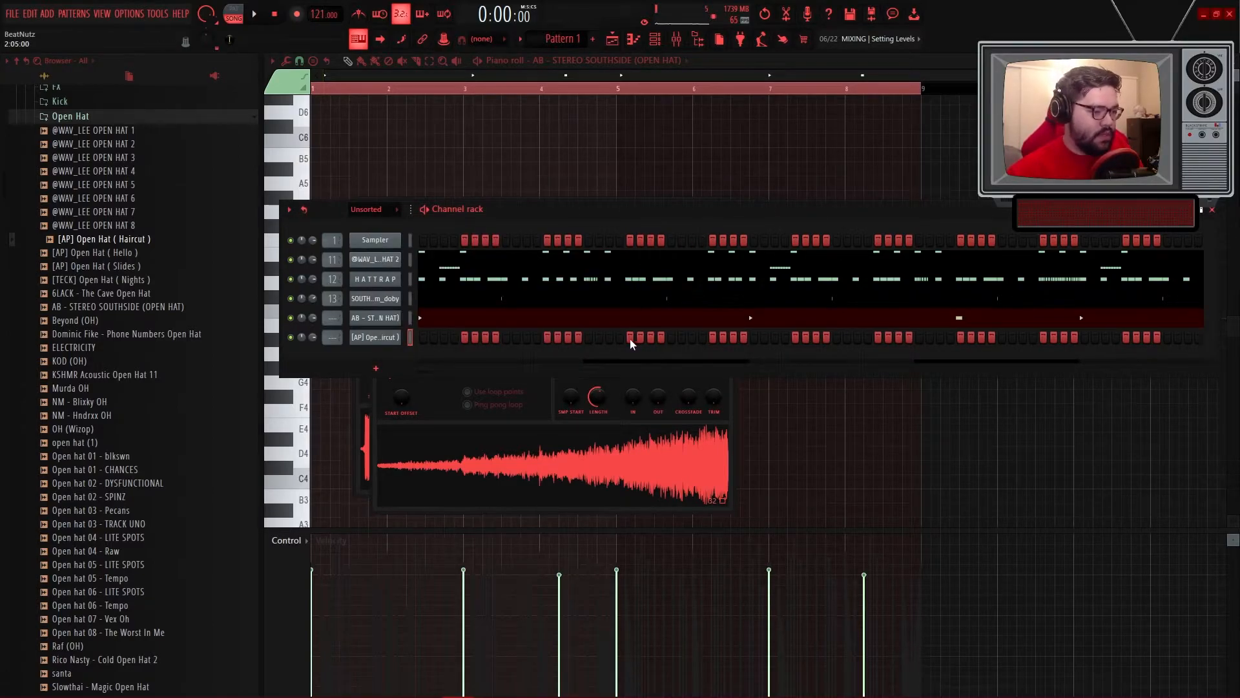
{"action": "key", "text": "space"}
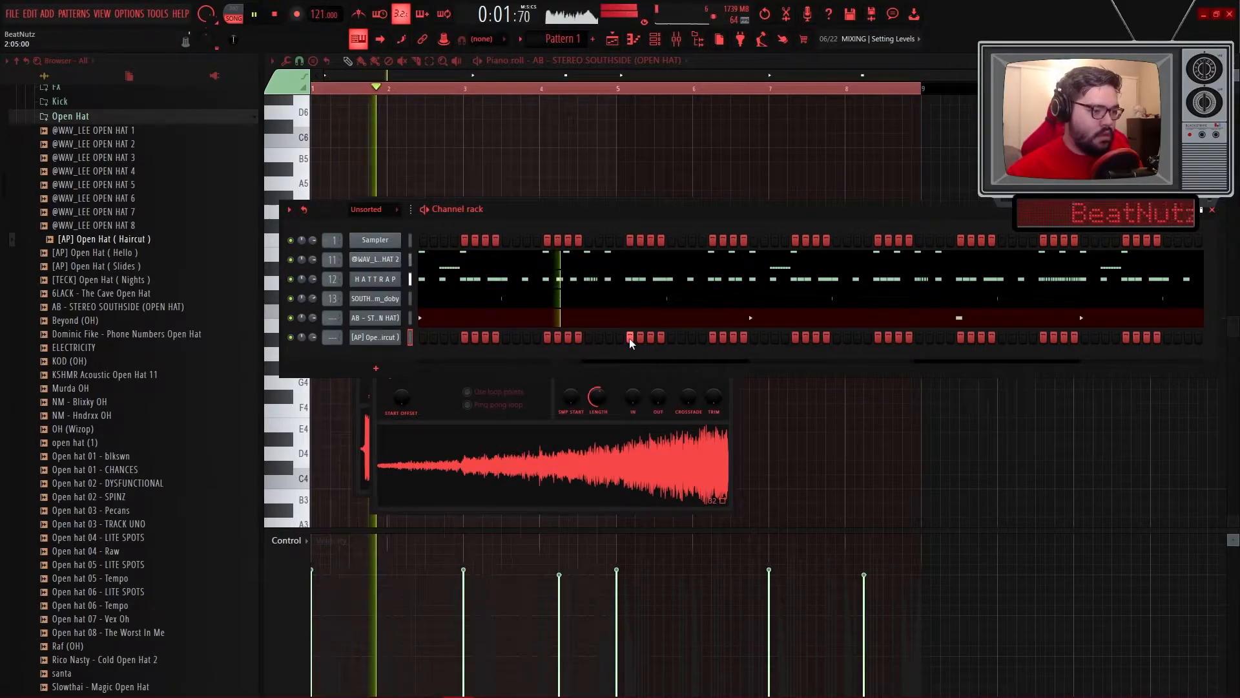
{"action": "key", "text": "space"}
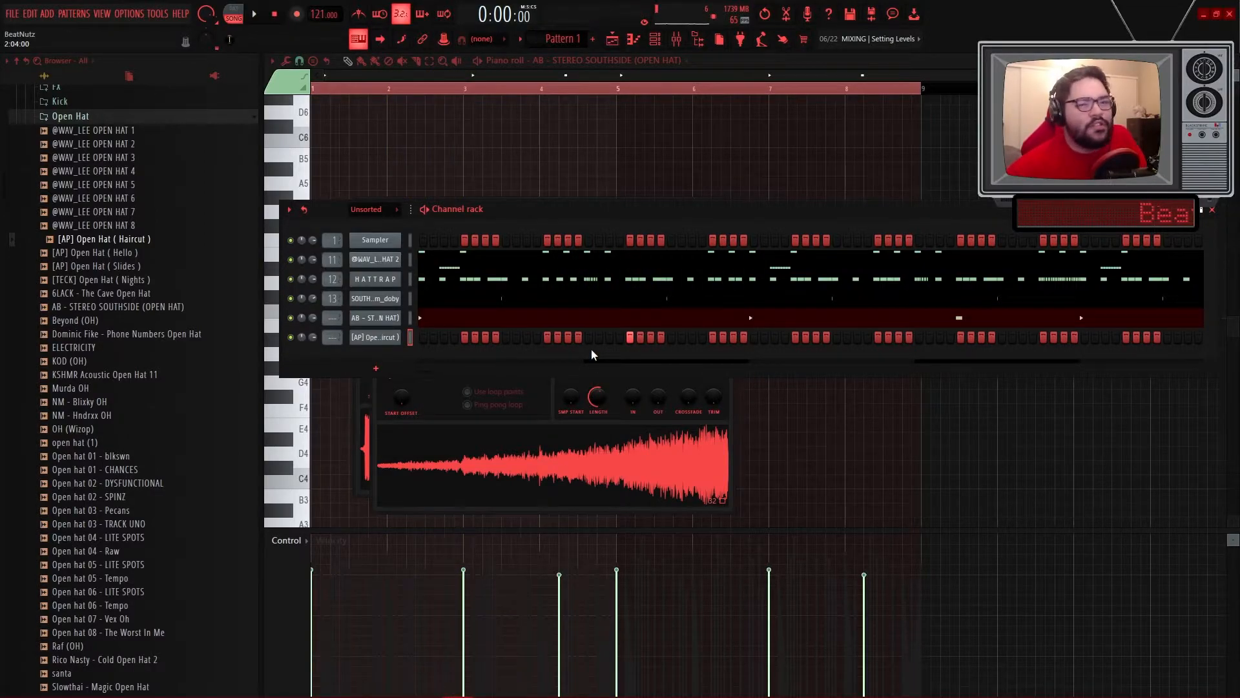
{"action": "right_click", "coordinate": [397, 337]}
{"action": "left_click_drag", "start_coordinate": [598, 393], "coordinate": [600, 396]}
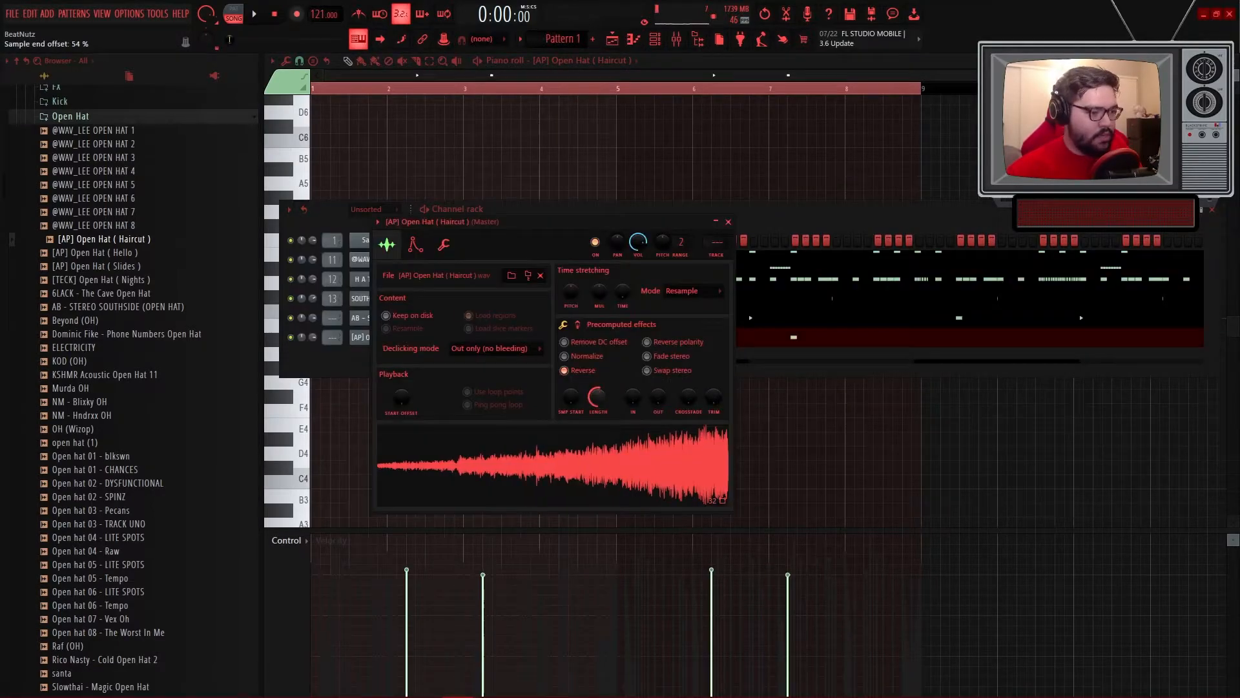
{"action": "key", "text": "space"}
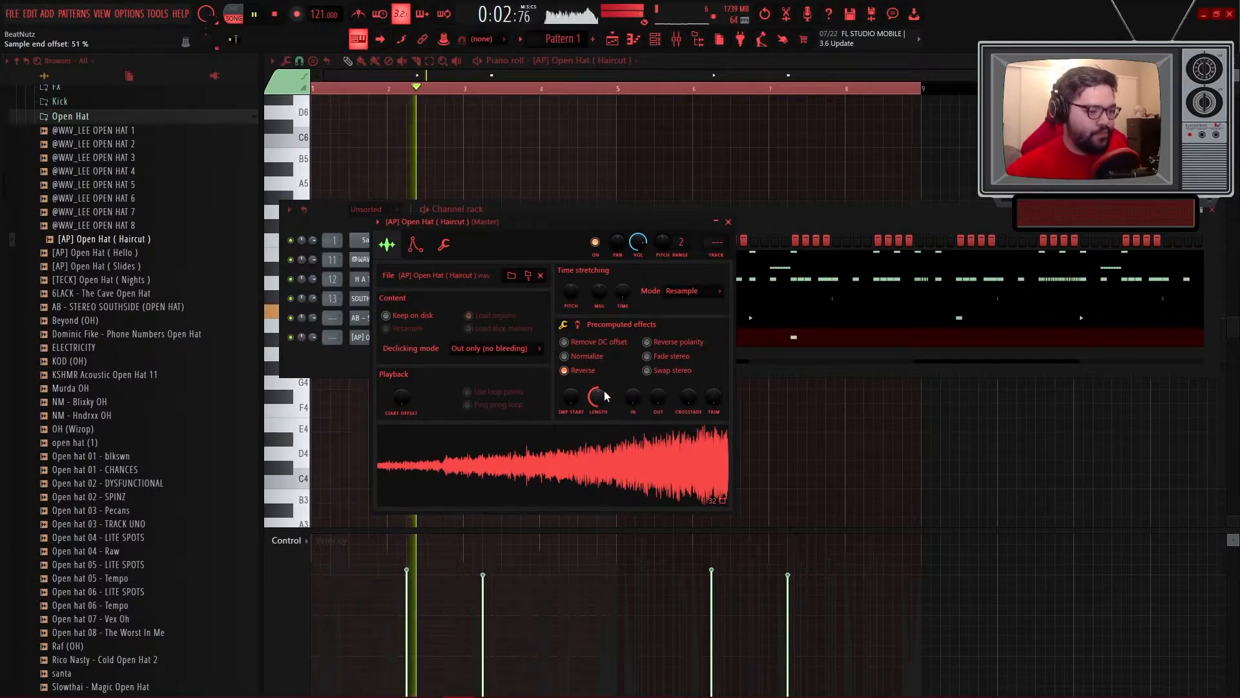
{"action": "left_click_drag", "start_coordinate": [599, 386], "coordinate": [598, 394]}
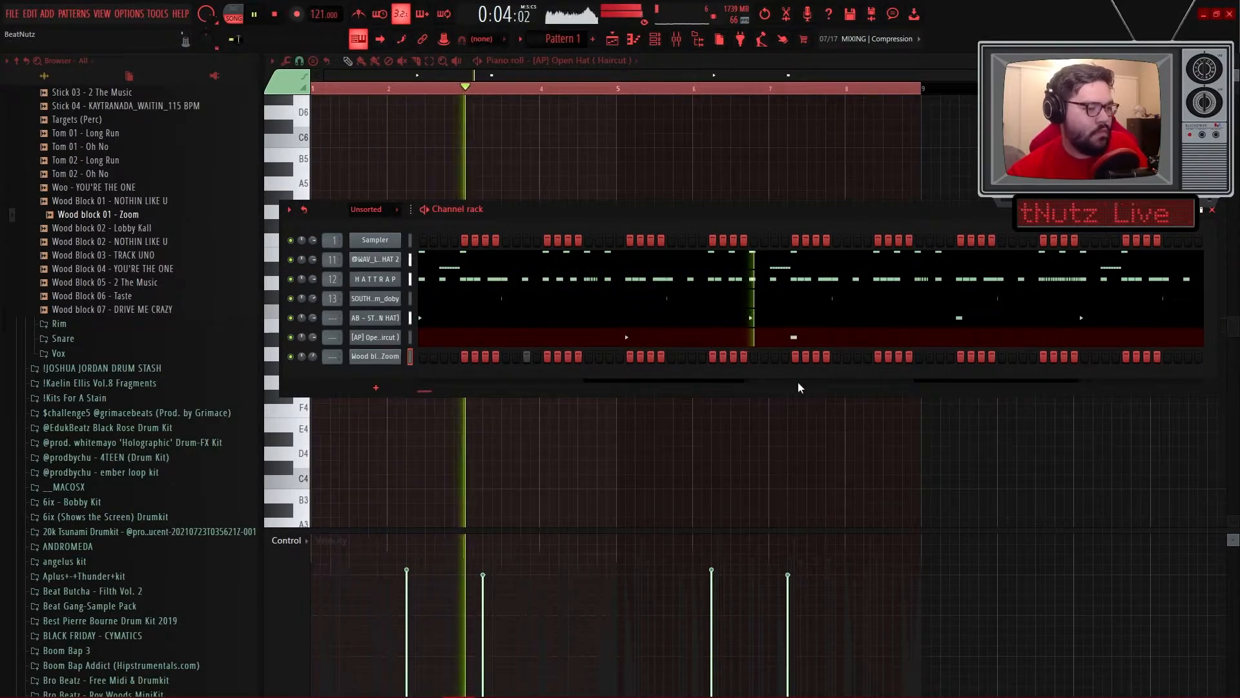
- Replace the Wood block 01 - Zoom channel with the PERC (Space Cadet) sample, play the pattern, and delete the extra PERC channel
{"action": "right_click", "coordinate": [354, 354]}
{"action": "left_click", "coordinate": [420, 353]}
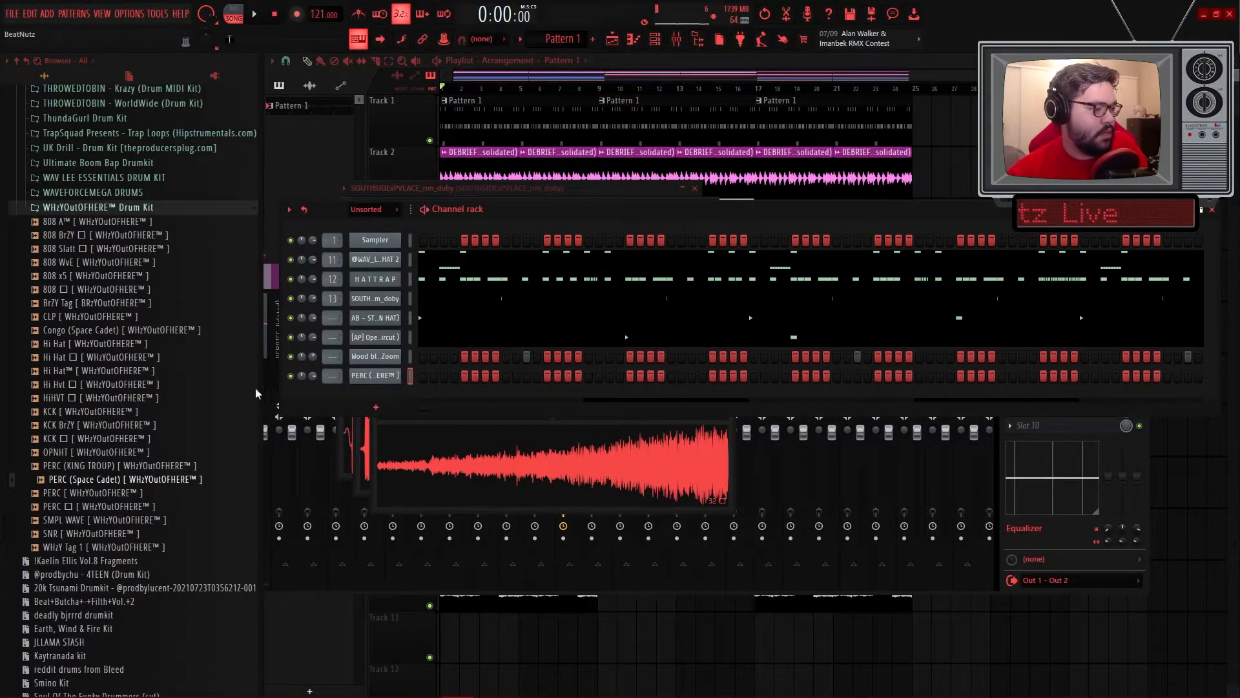
{"action": "left_click_drag", "start_coordinate": [368, 360], "coordinate": [370, 361]}
{"action": "key", "text": "space"}
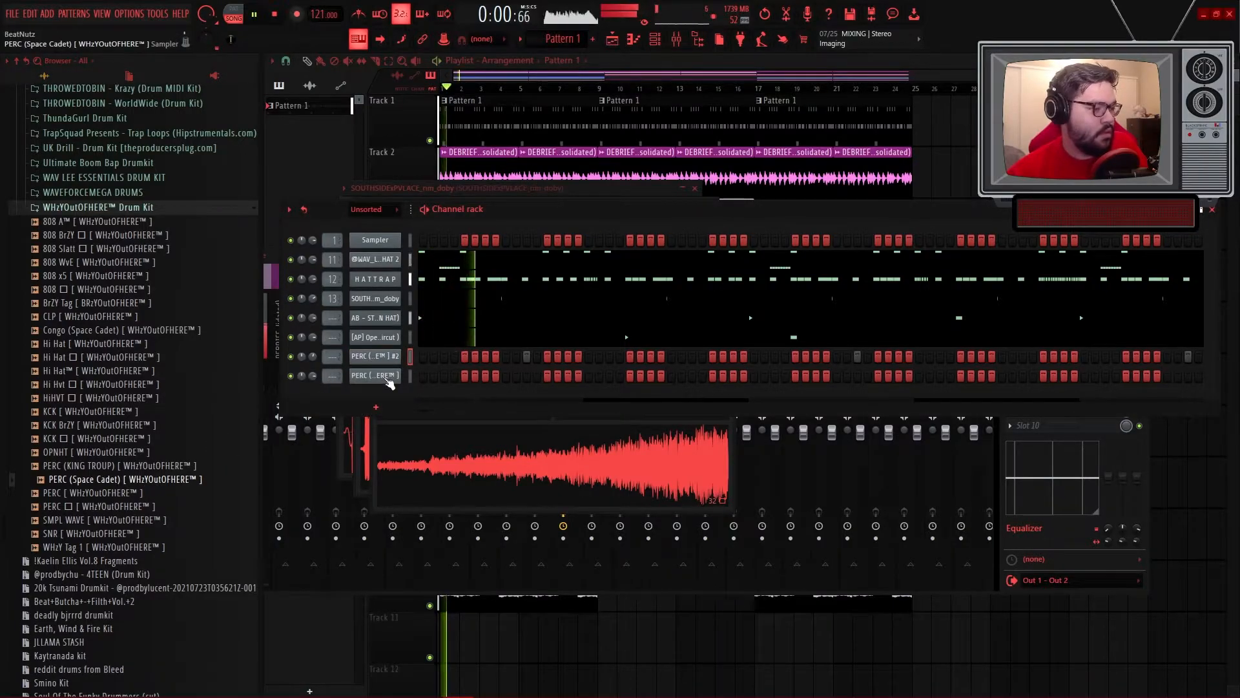
{"action": "right_click", "coordinate": [376, 386]}
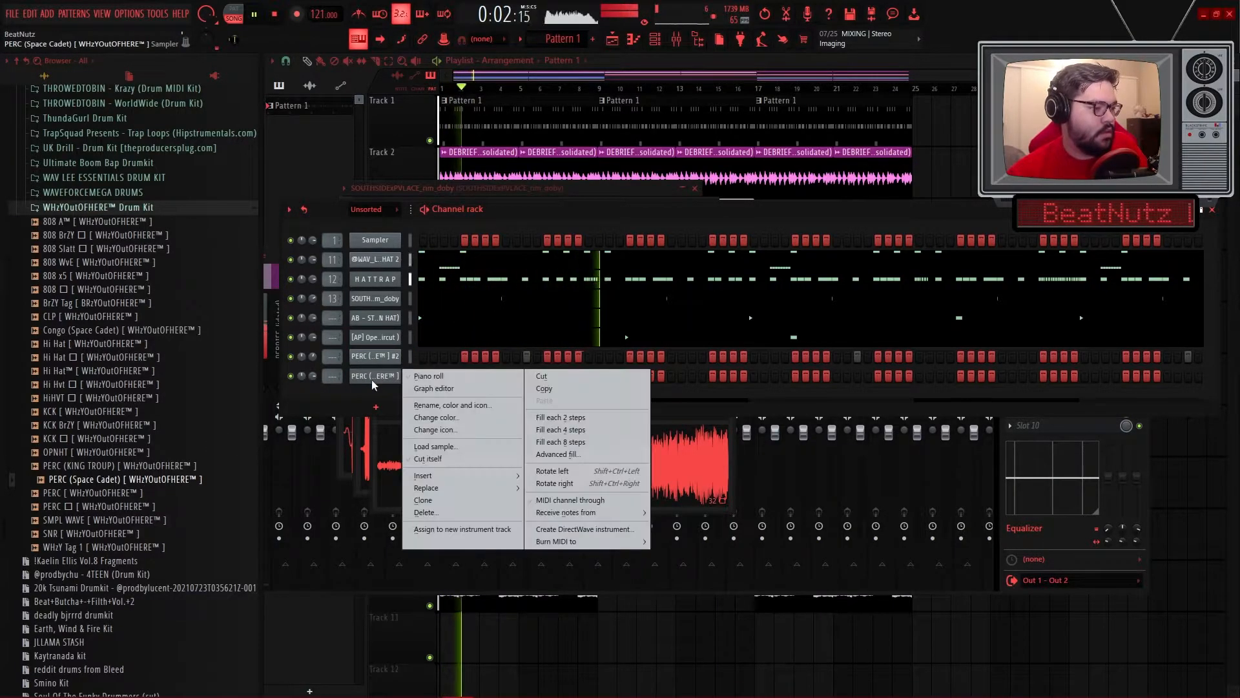
{"action": "left_click", "coordinate": [464, 514]}
- Audition THROWED Perc 10 and 14, add THROWED Perc 14 as a new channel, and start playback
{"action": "left_click", "coordinate": [117, 360]}
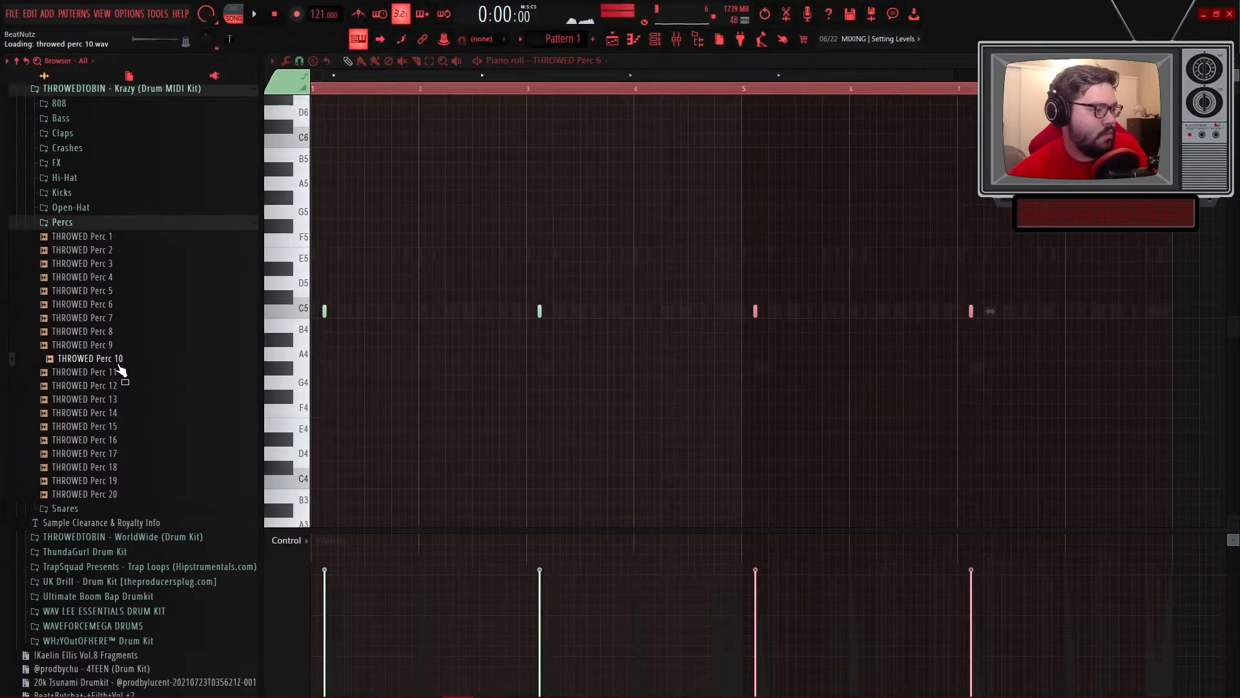
{"action": "left_click", "coordinate": [120, 413]}
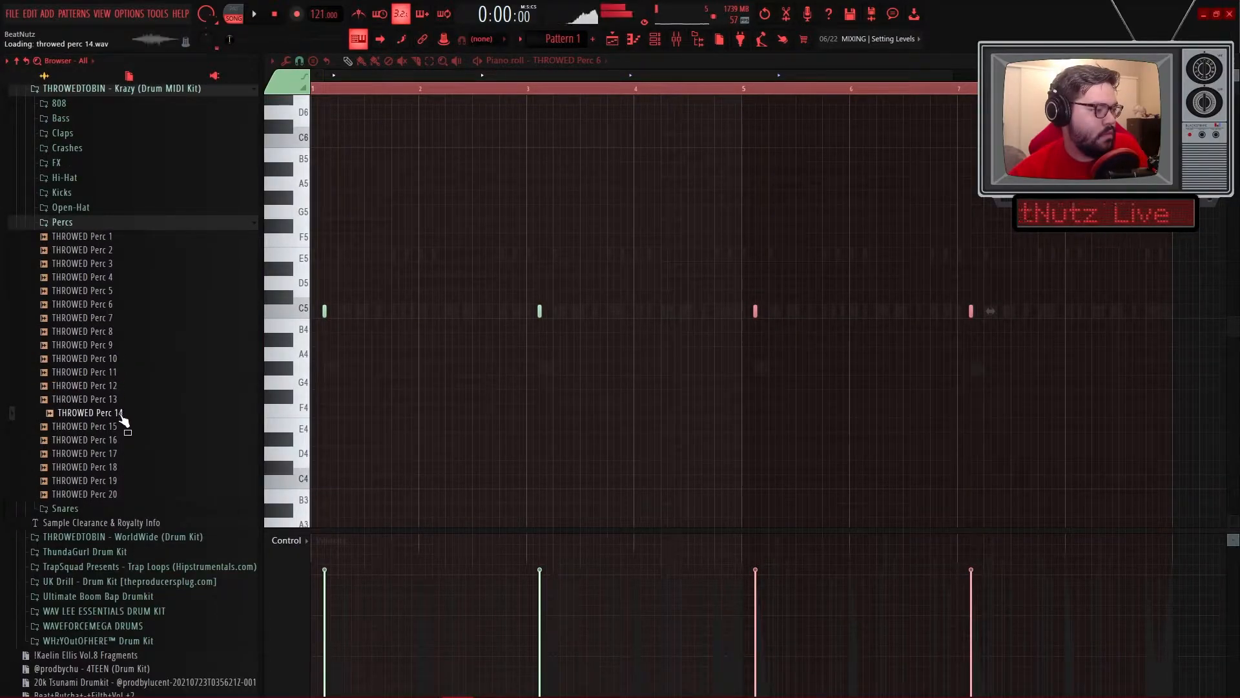
{"action": "left_click", "coordinate": [656, 41]}
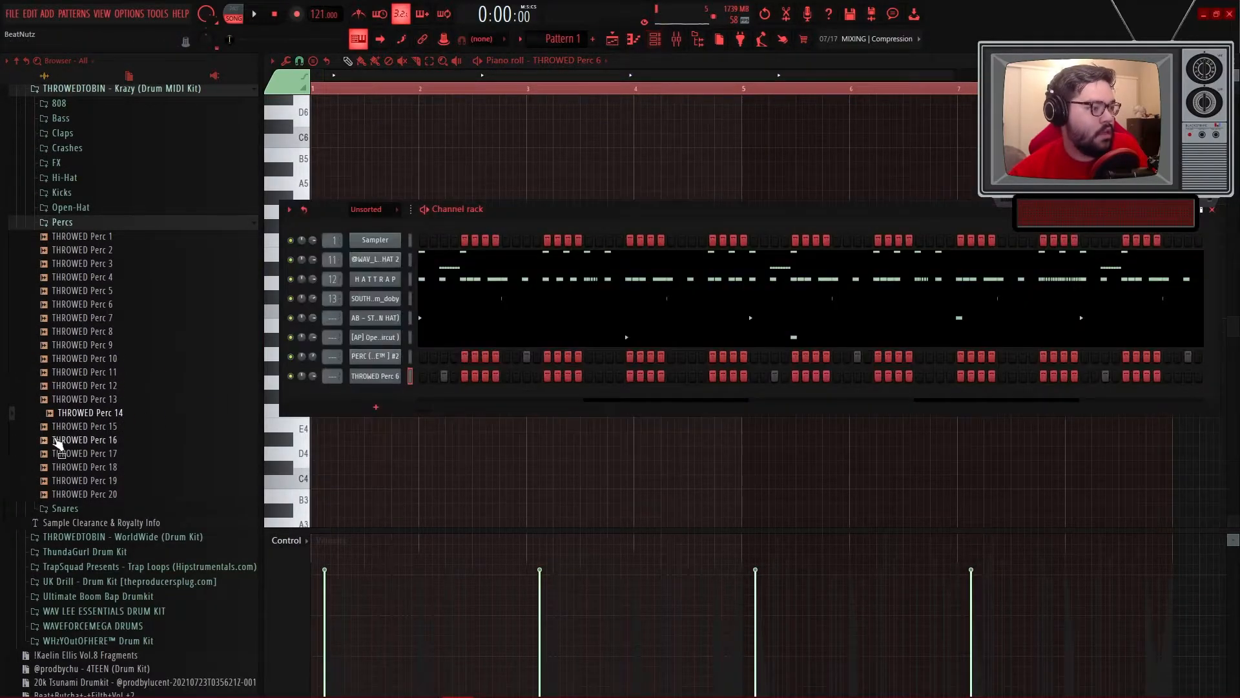
{"action": "left_click_drag", "start_coordinate": [392, 388], "coordinate": [460, 394]}
{"action": "key", "text": "space"}
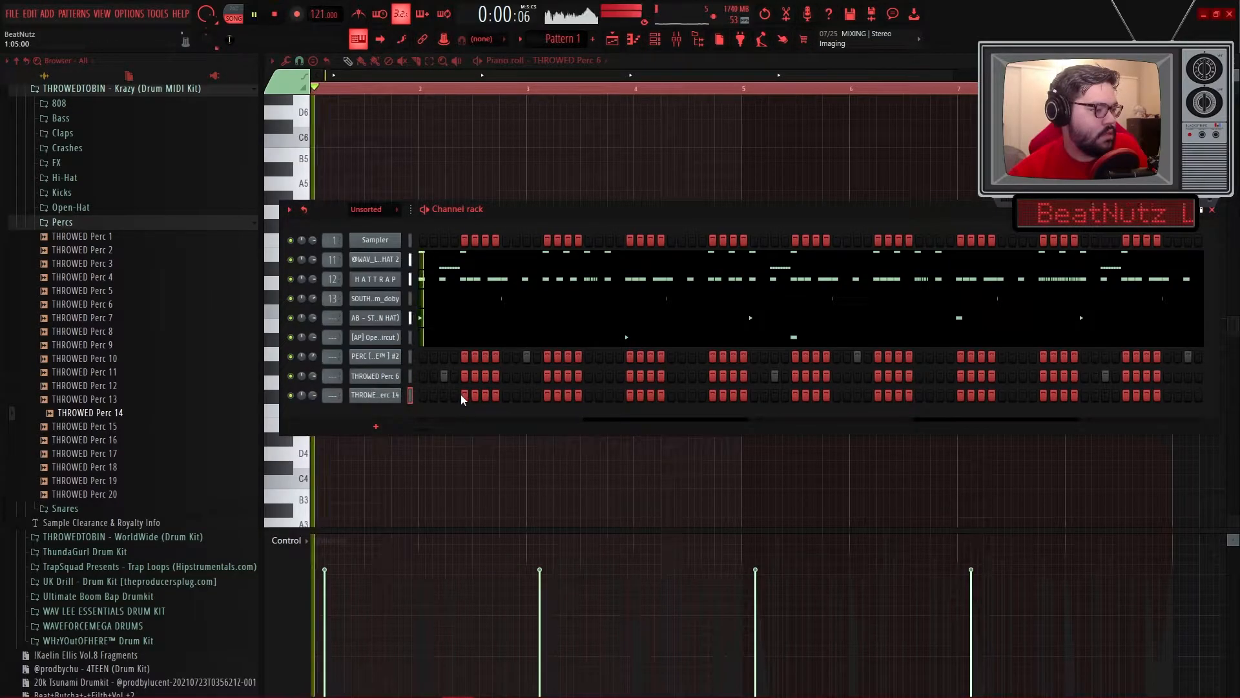
- Copy and paste the percussion notes in THROWED Perc 14's piano roll and duplicate them along the pattern
{"action": "right_click", "coordinate": [400, 393]}
{"action": "left_click", "coordinate": [406, 394]}
{"action": "key", "text": "ctrl+a"}
{"action": "key", "text": "ctrl+c"}
{"action": "scroll", "coordinate": [609, 429], "scroll_direction": "up", "scroll_amount": 4}
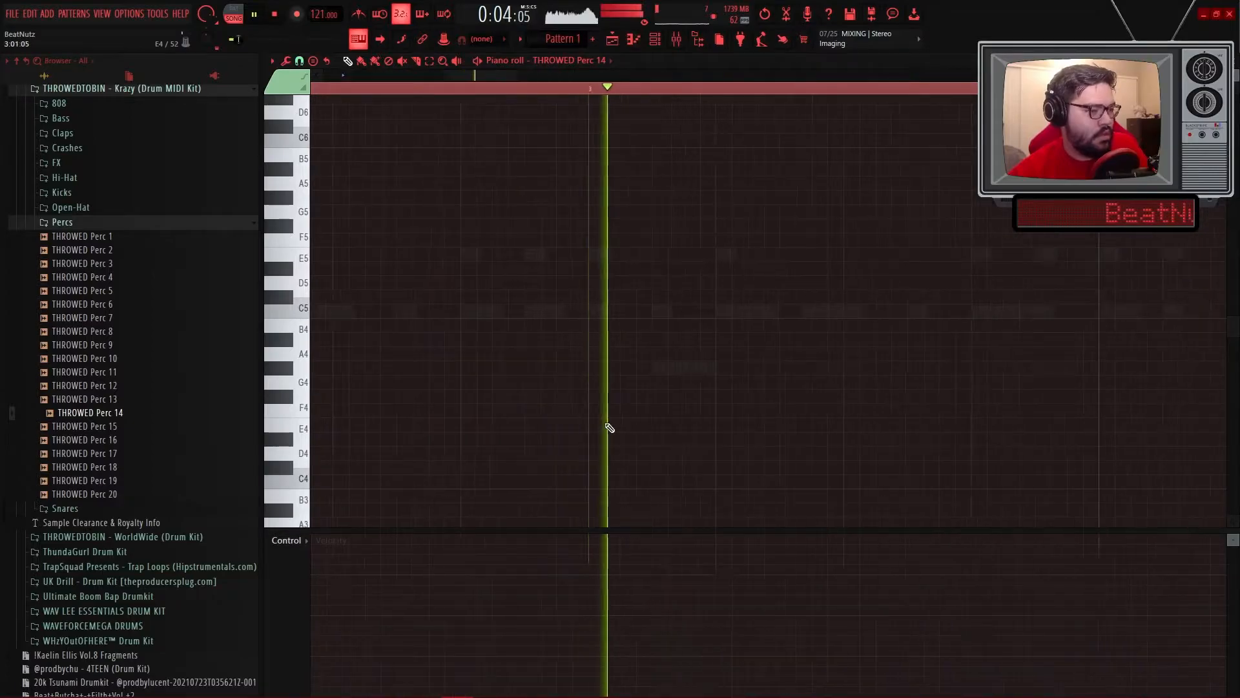
{"action": "key", "text": "ctrl+v"}
{"action": "scroll", "coordinate": [604, 429], "scroll_direction": "down", "scroll_amount": 6}
{"action": "key", "text": "ctrl+d"}
{"action": "scroll", "coordinate": [601, 430], "scroll_direction": "down", "scroll_amount": 1}
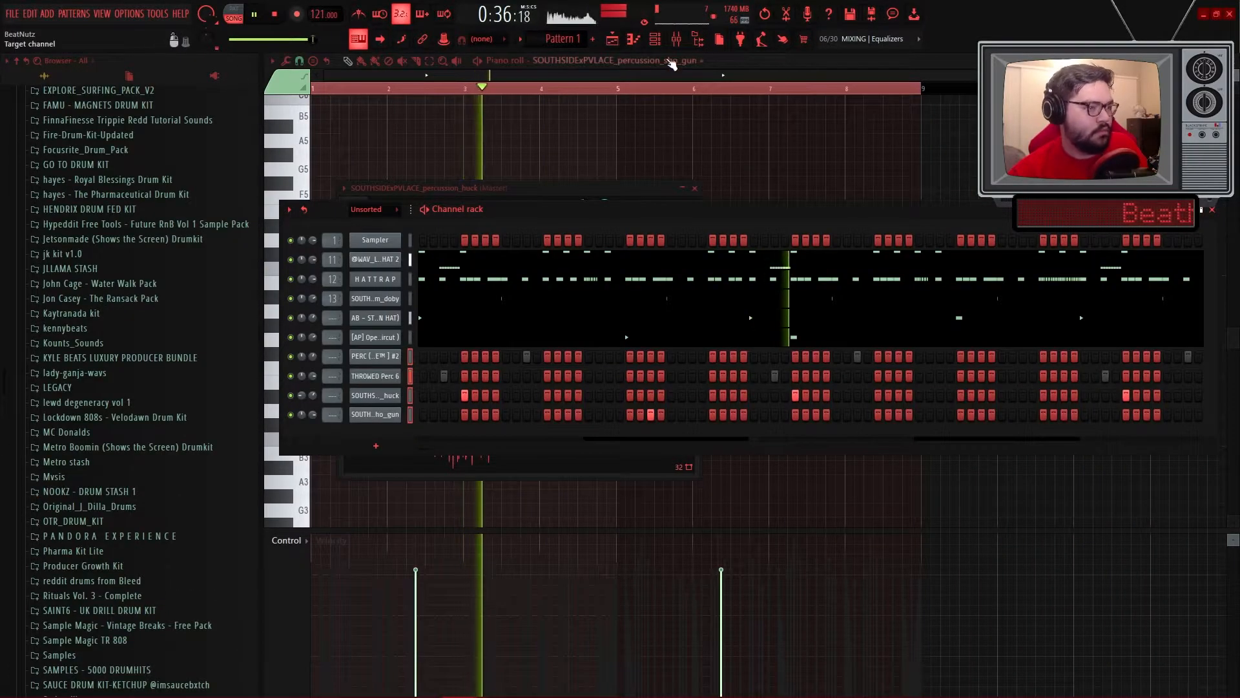
- Route the AB - STEREO SOUTHSIDE (OPEN HAT) and [AP] Open Hat ( Haircut ) channels to mixer inserts 18 and 19, and play the pattern
{"action": "key", "text": "F9"}
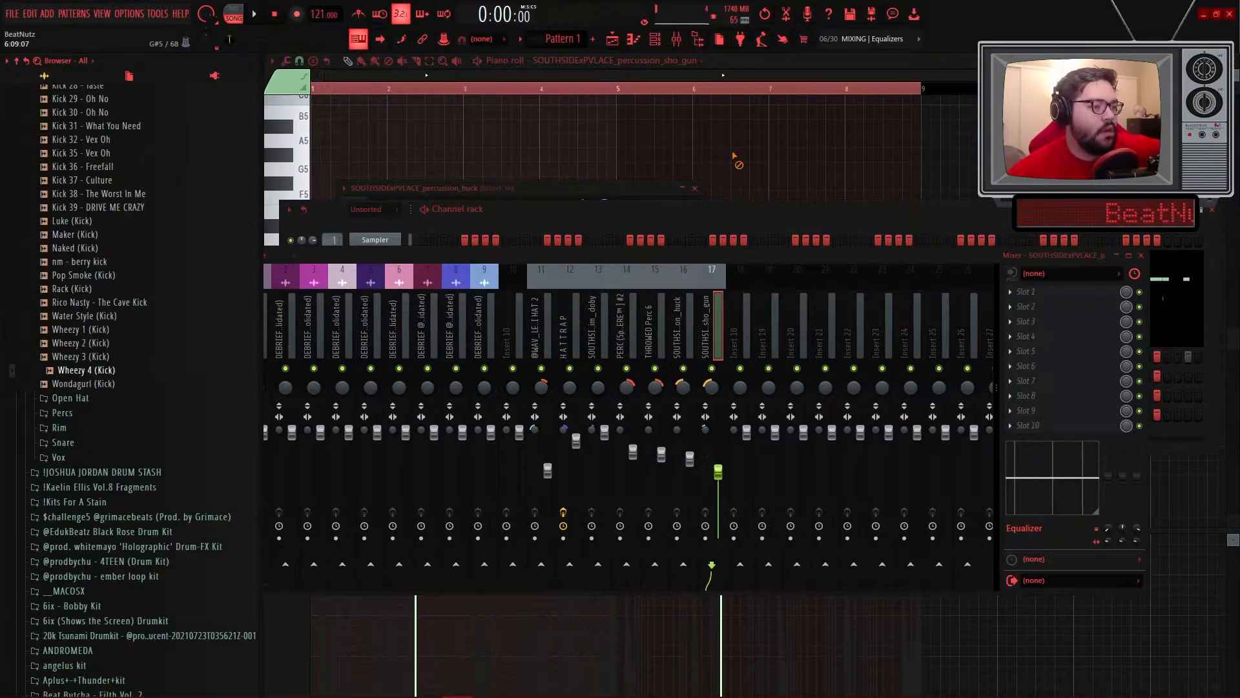
{"action": "left_click", "coordinate": [633, 39]}
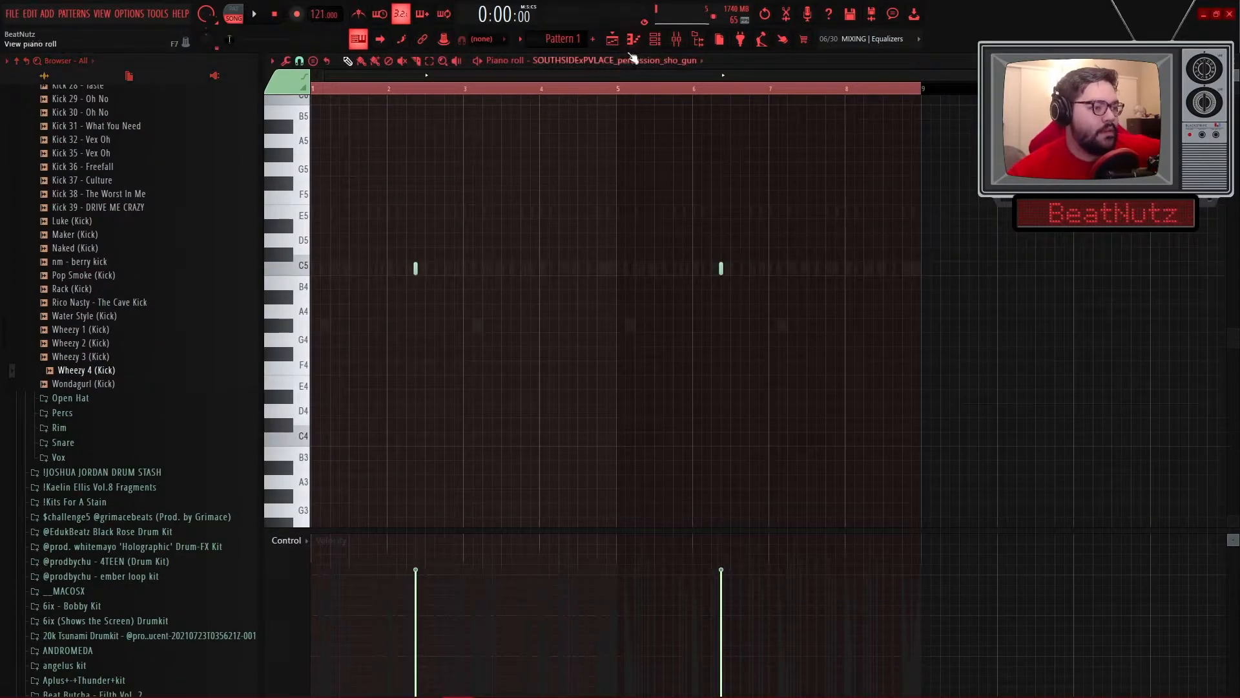
{"action": "left_click", "coordinate": [588, 61]}
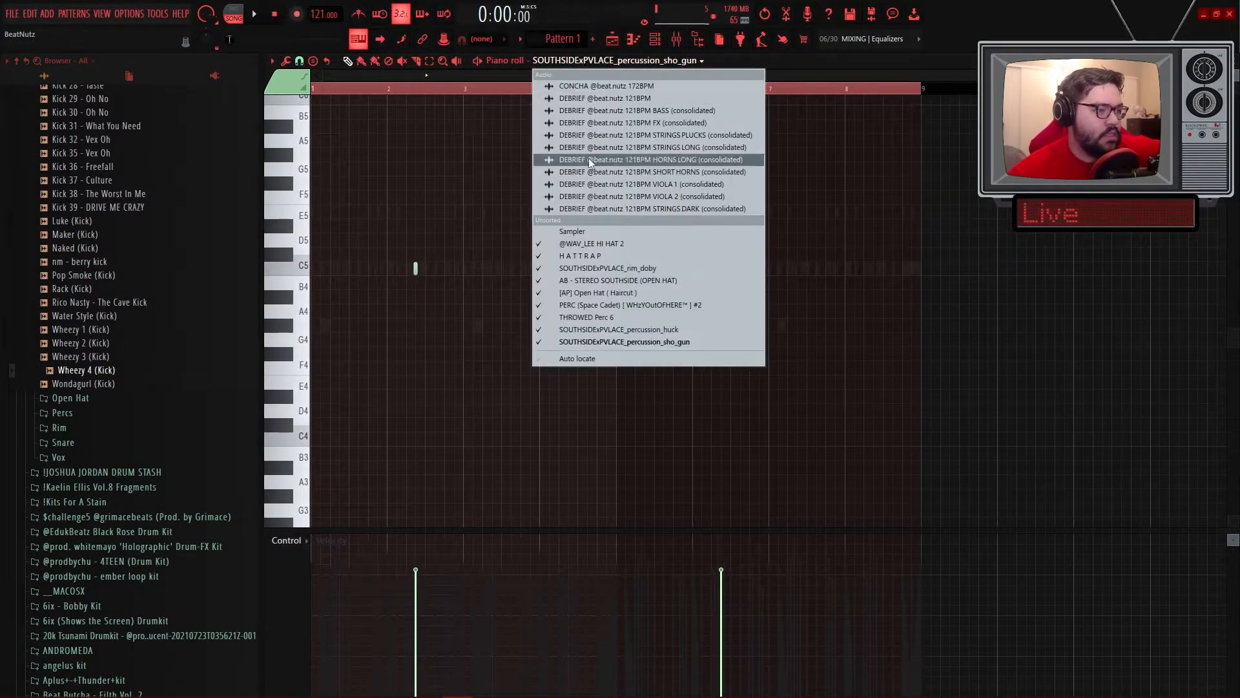
{"action": "left_click", "coordinate": [851, 260]}
{"action": "left_click", "coordinate": [654, 39]}
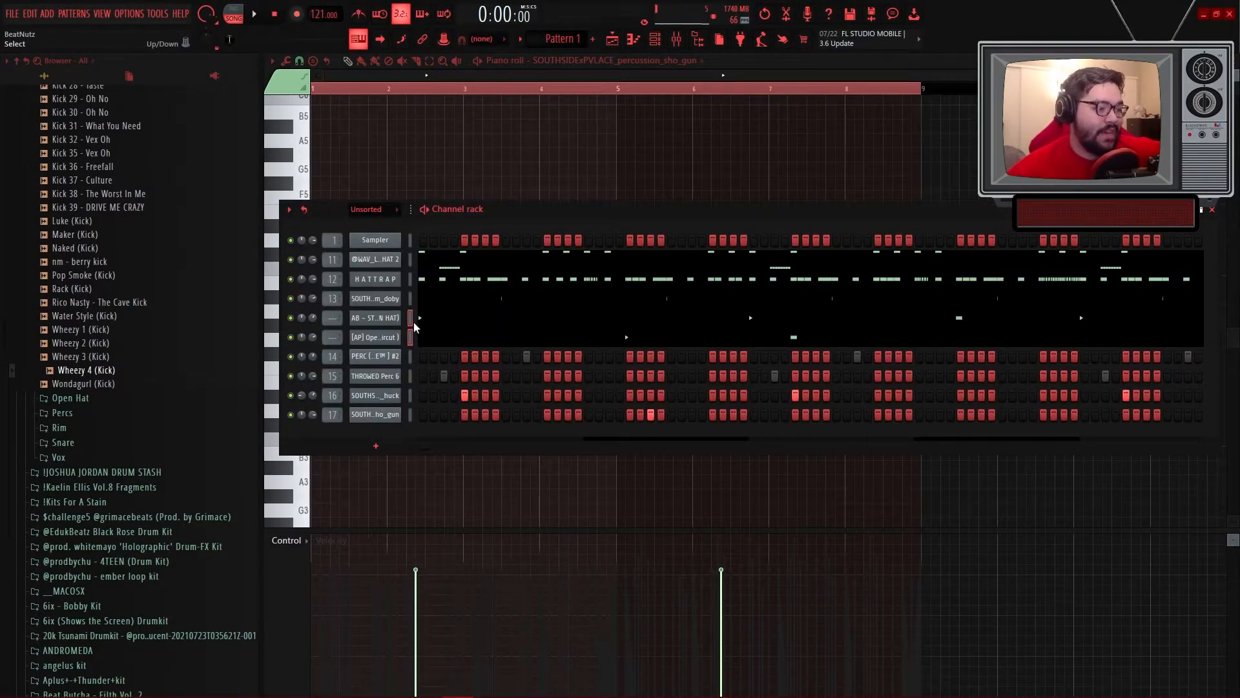
{"action": "left_click", "coordinate": [676, 38]}
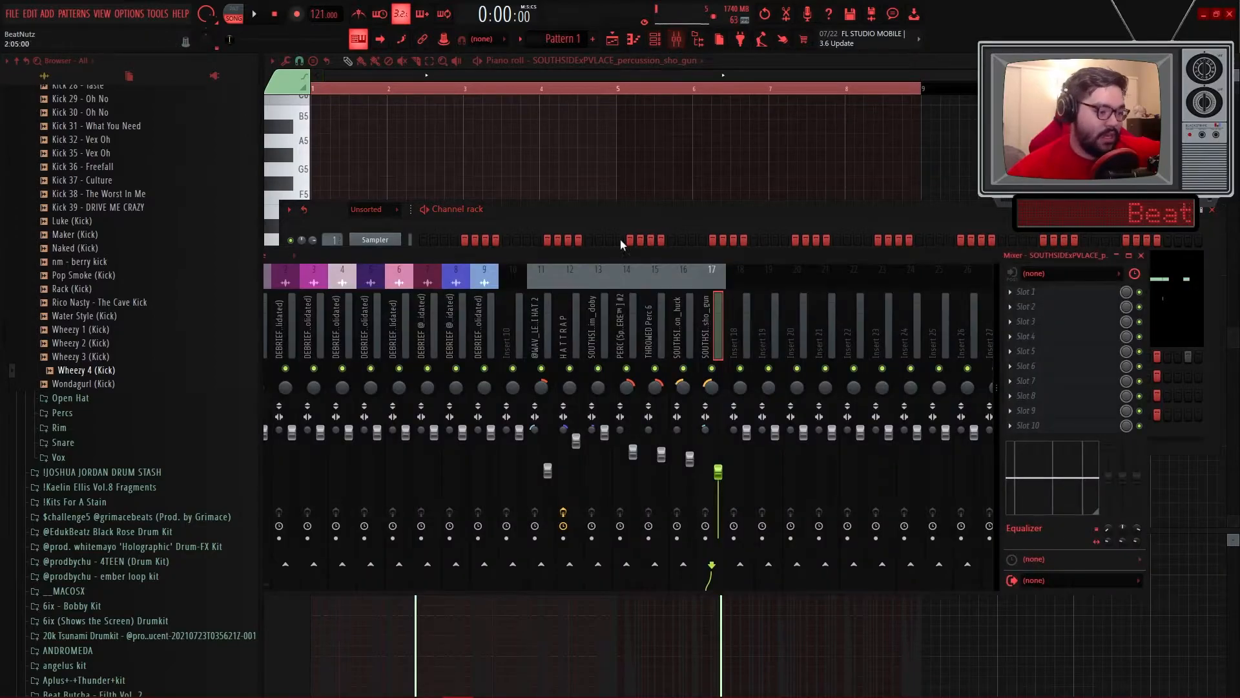
{"action": "left_click", "coordinate": [738, 323]}
{"action": "key", "text": "ctrl+l"}
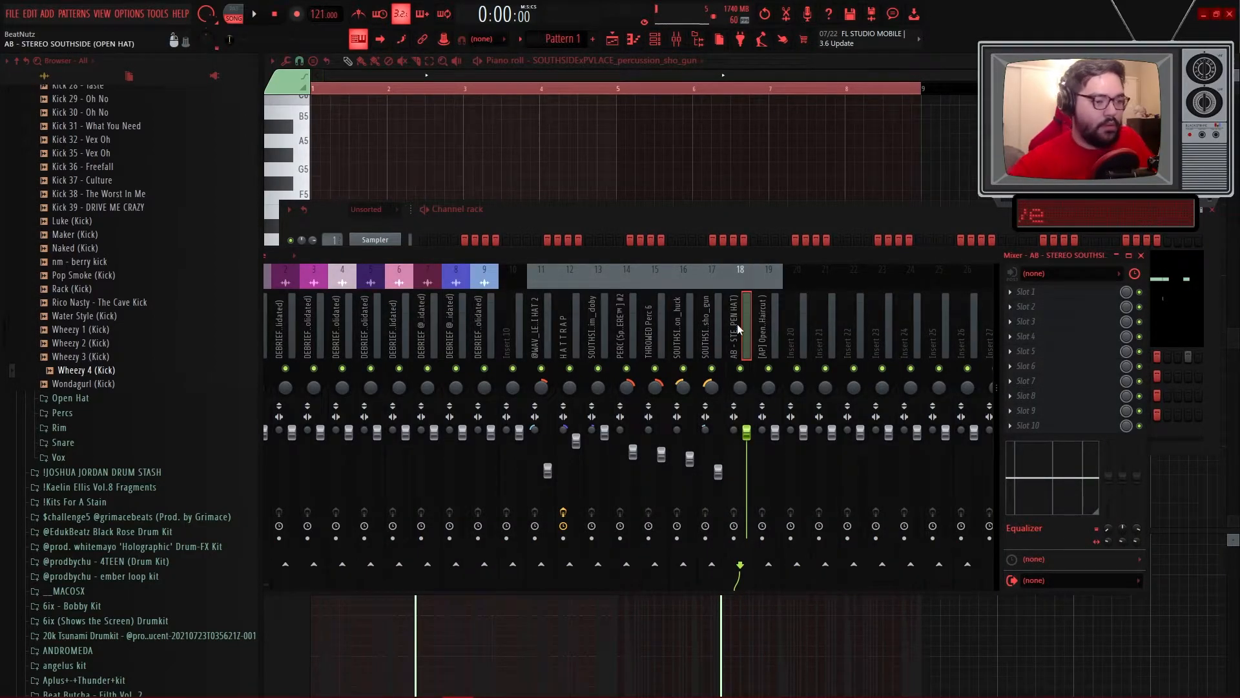
{"action": "key", "text": "space"}
{"action": "key", "text": "space"}
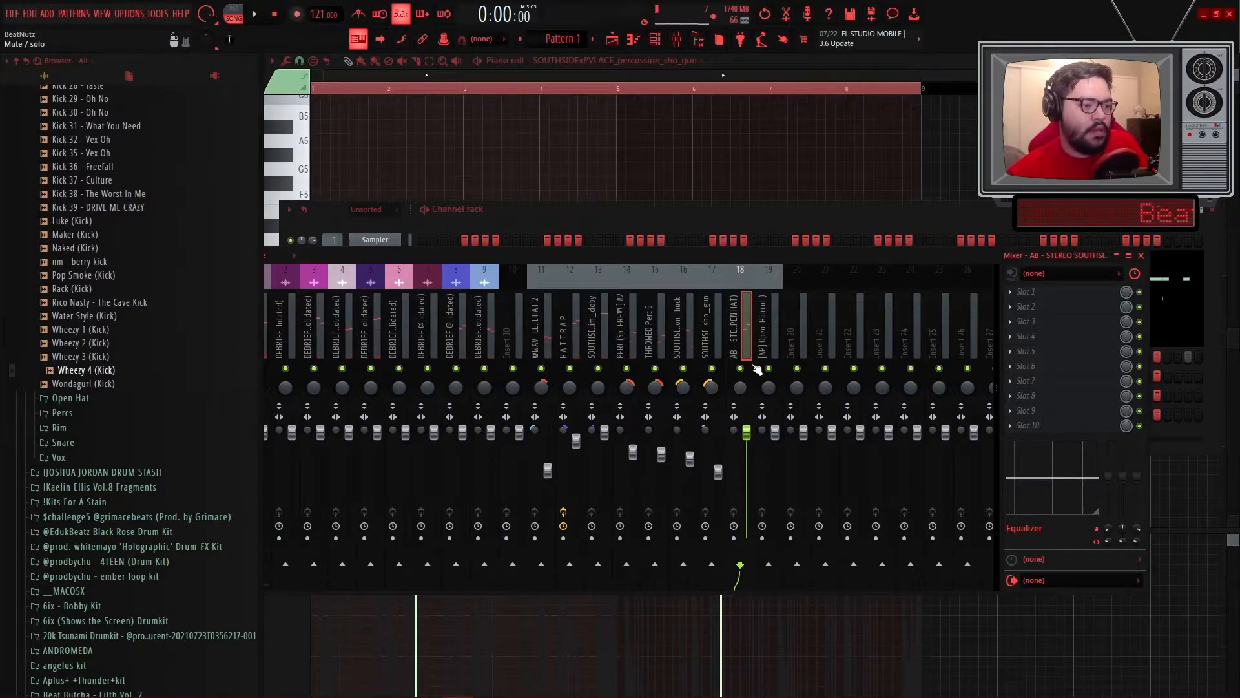
- Add Fruity Reeverb 2 to the first effect slot of the AB - STEREO SOUTHSIDE (OPEN HAT) insert and reduce its mix level
{"action": "left_click", "coordinate": [1019, 291]}
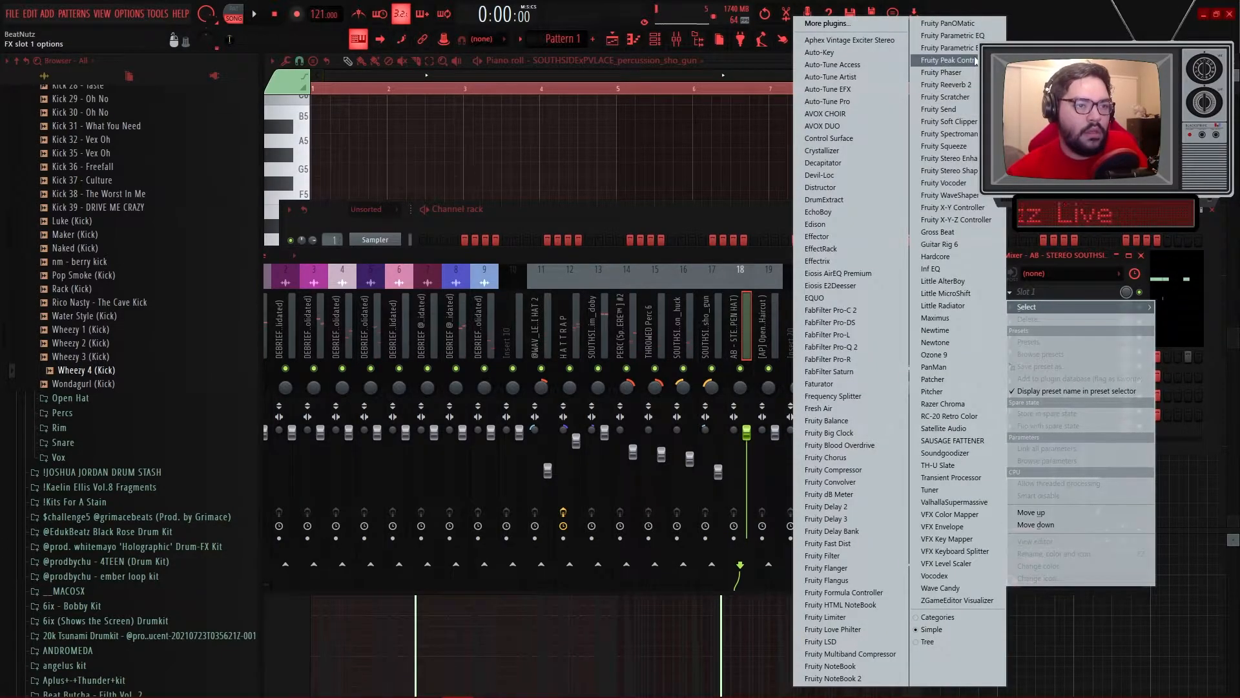
{"action": "left_click", "coordinate": [946, 85]}
{"action": "left_click", "coordinate": [1128, 295]}
- Adjust the AB - STEREO SOUTHSIDE (OPEN HAT) insert's stereo separation and pan it about 31% left during playback
{"action": "key", "text": "space"}
{"action": "left_click_drag", "start_coordinate": [734, 429], "coordinate": [734, 446]}
{"action": "mouse_move", "coordinate": [740, 389]}
{"action": "left_mouse_down"}
{"action": "mouse_move", "coordinate": [741, 407]}
{"action": "mouse_move", "coordinate": [743, 385]}
{"action": "left_mouse_up"}
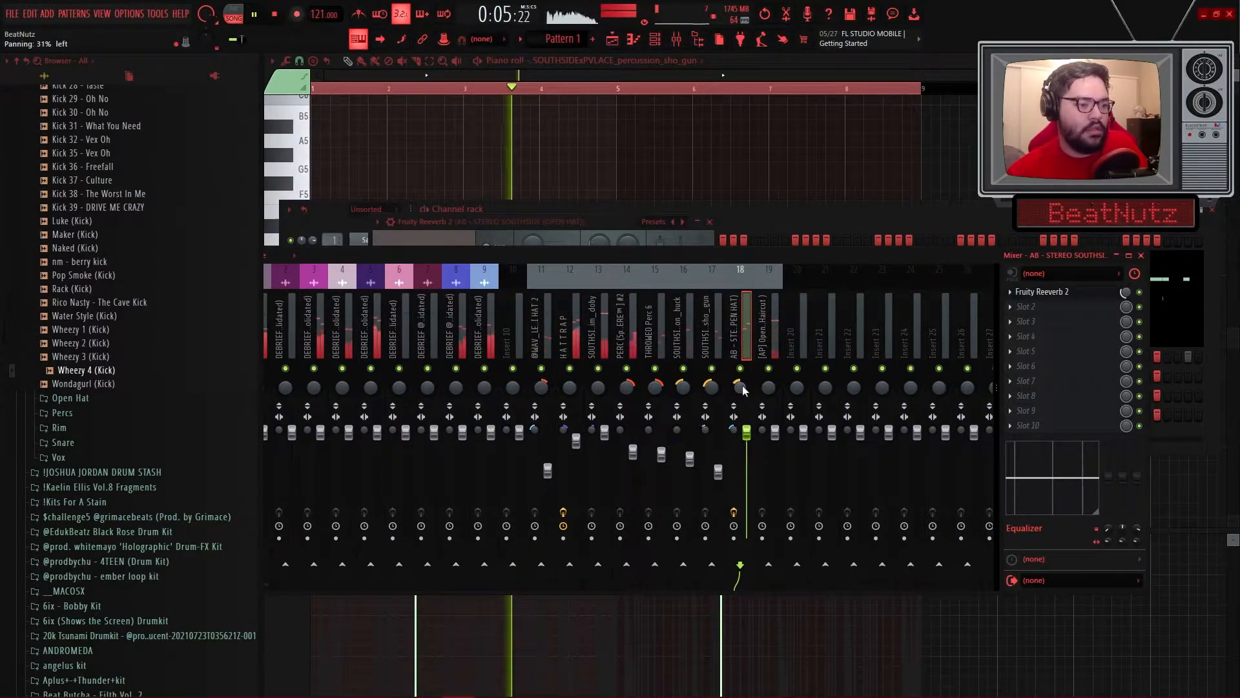
{"action": "left_click", "coordinate": [771, 432]}
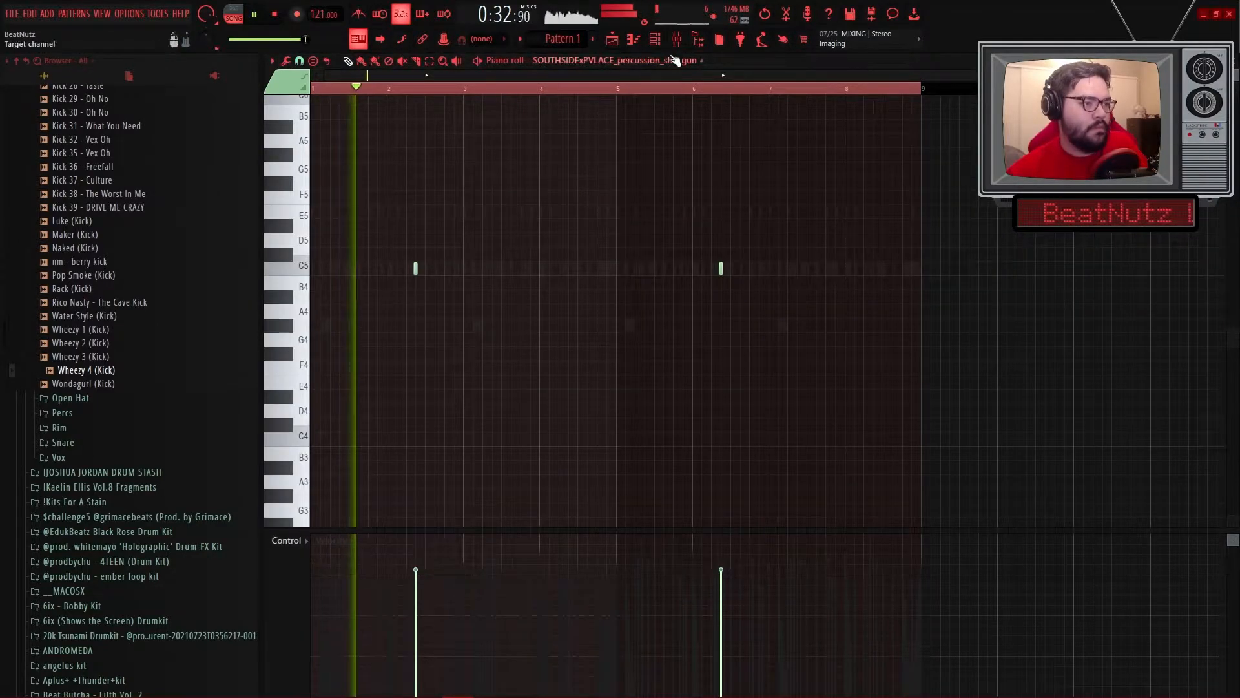
- Audition the Wheezy 3, 2 and 1 kicks and add Wheezy 1 (Kick) as a new channel
{"action": "key", "text": "F6"}
{"action": "key", "text": "space"}
{"action": "left_click", "coordinate": [121, 357]}
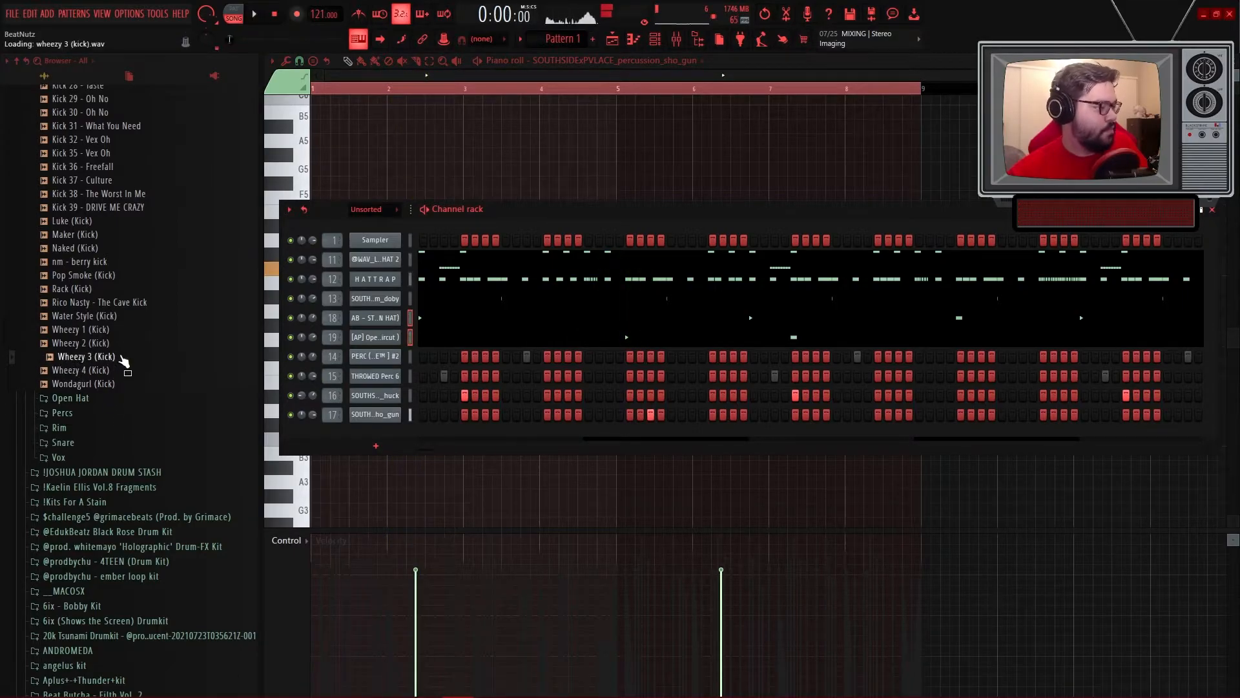
{"action": "left_click", "coordinate": [115, 343]}
{"action": "left_click", "coordinate": [112, 330]}
{"action": "left_click_drag", "start_coordinate": [107, 330], "coordinate": [370, 430]}
- Check the Wheezy 1 (Kick) sampler settings and program C5 kick hits across all eight bars during playback
{"action": "key", "text": "space"}
{"action": "key", "text": "space"}
{"action": "left_click", "coordinate": [378, 434]}
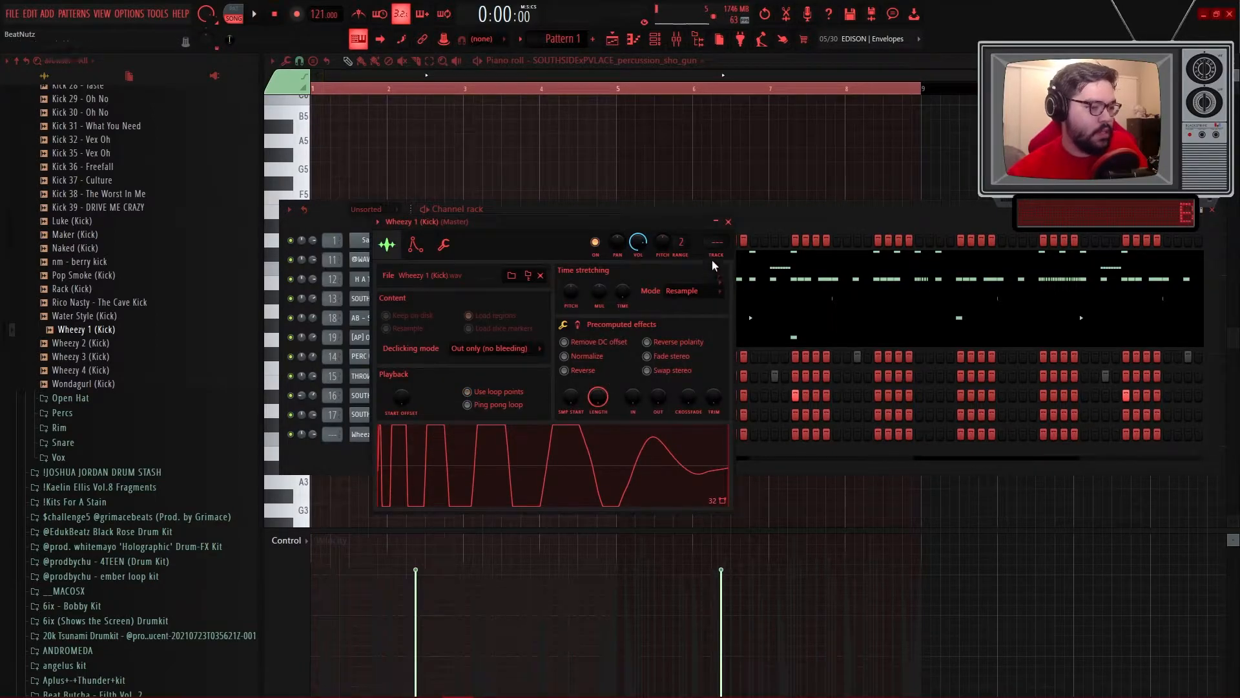
{"action": "key", "text": "space"}
{"action": "left_click", "coordinate": [728, 221]}
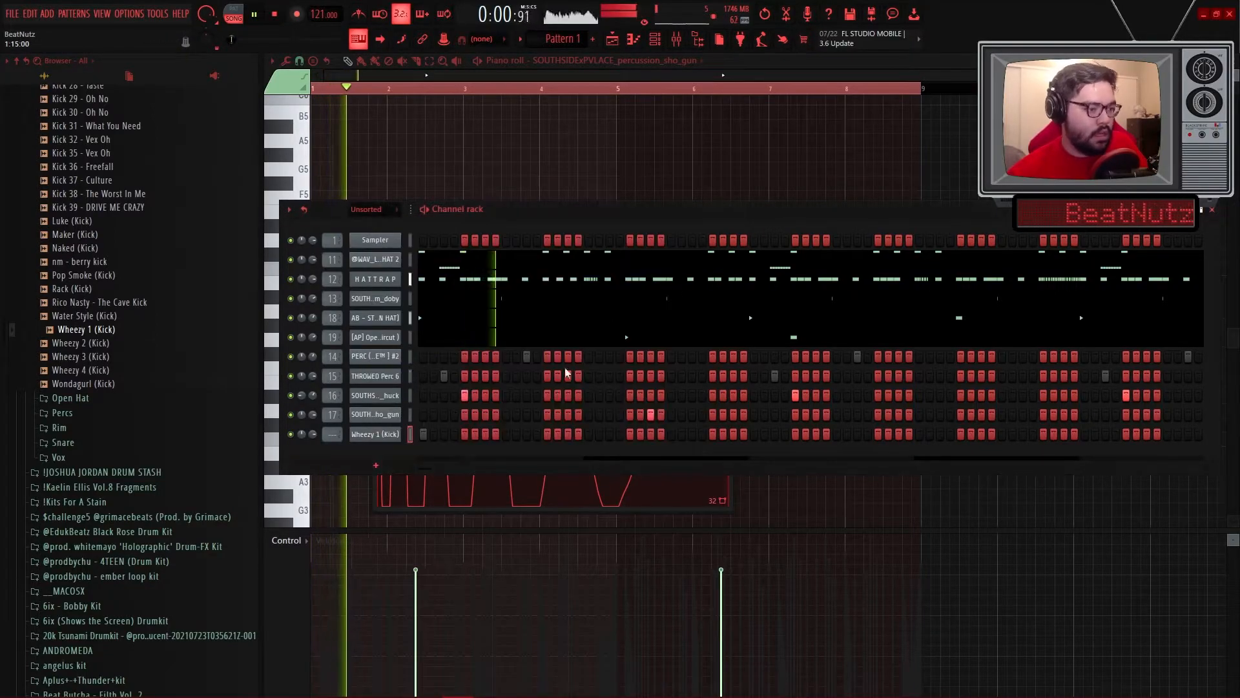
{"action": "left_click", "coordinate": [609, 434]}
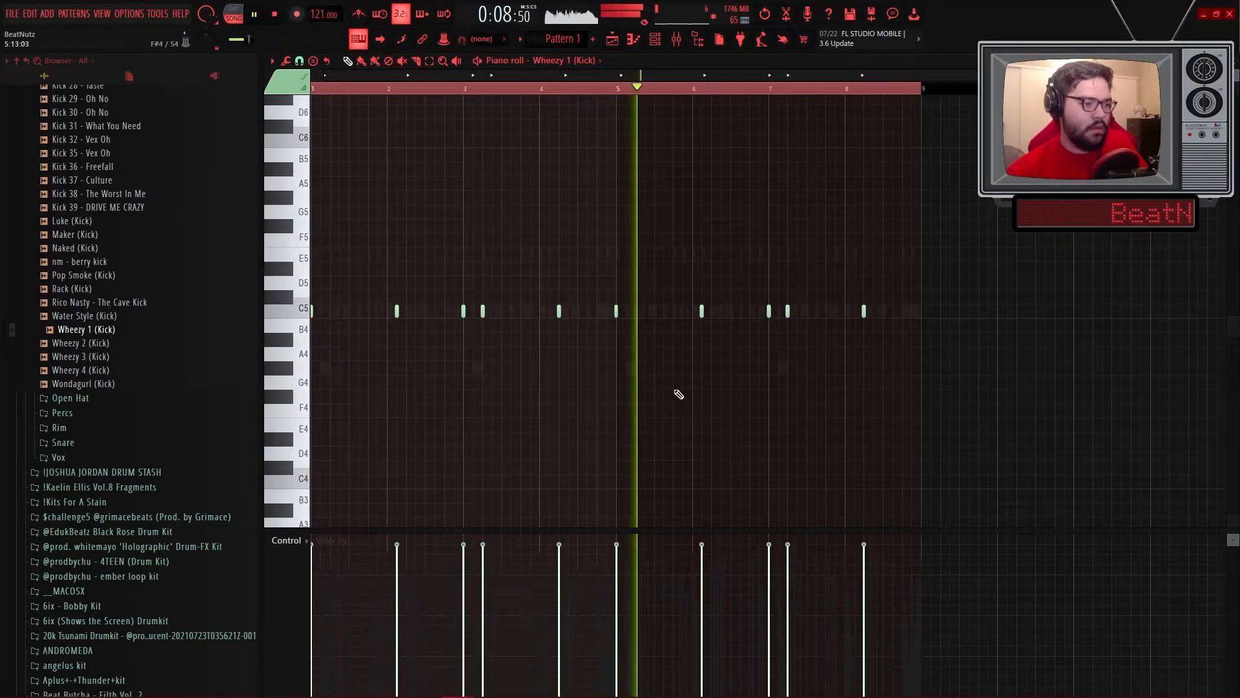
- Add an extra C5 kick late in bar 5 and shift it slightly earlier onto beat 4, checking it with playback
{"action": "scroll", "coordinate": [672, 330], "scroll_direction": "up", "scroll_amount": 5}
{"action": "left_click", "coordinate": [701, 311]}
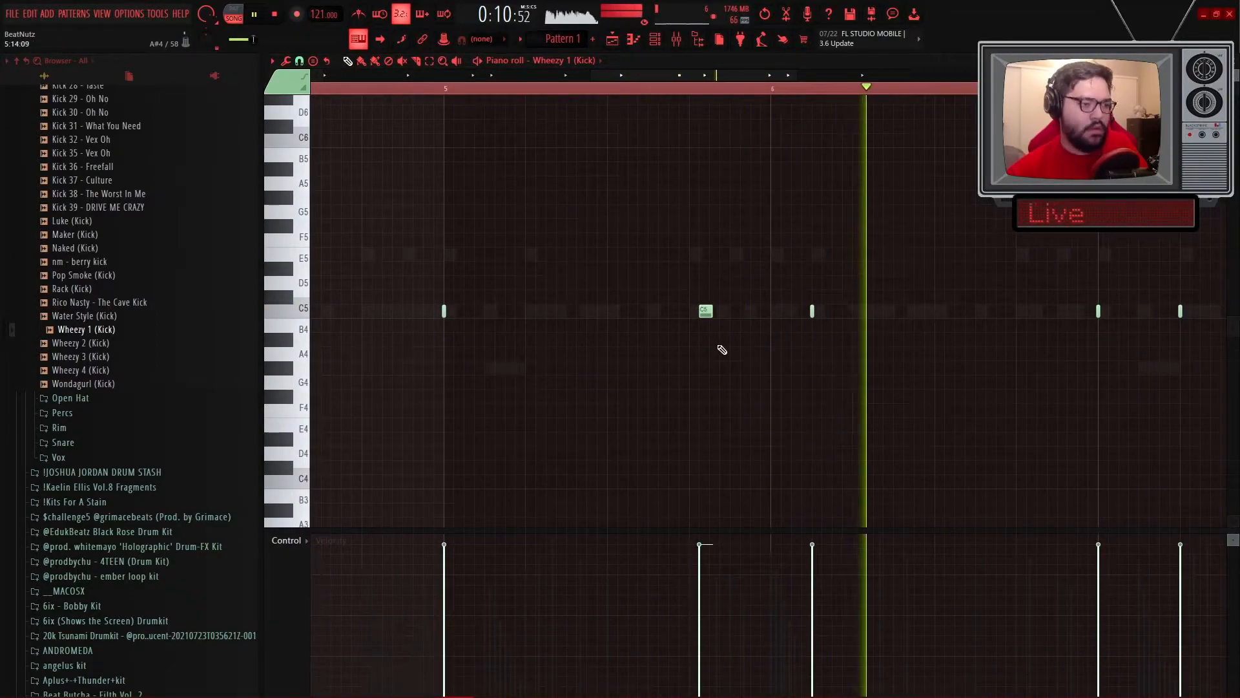
{"action": "scroll", "coordinate": [721, 356], "scroll_direction": "down", "scroll_amount": 3}
{"action": "key", "text": "space"}
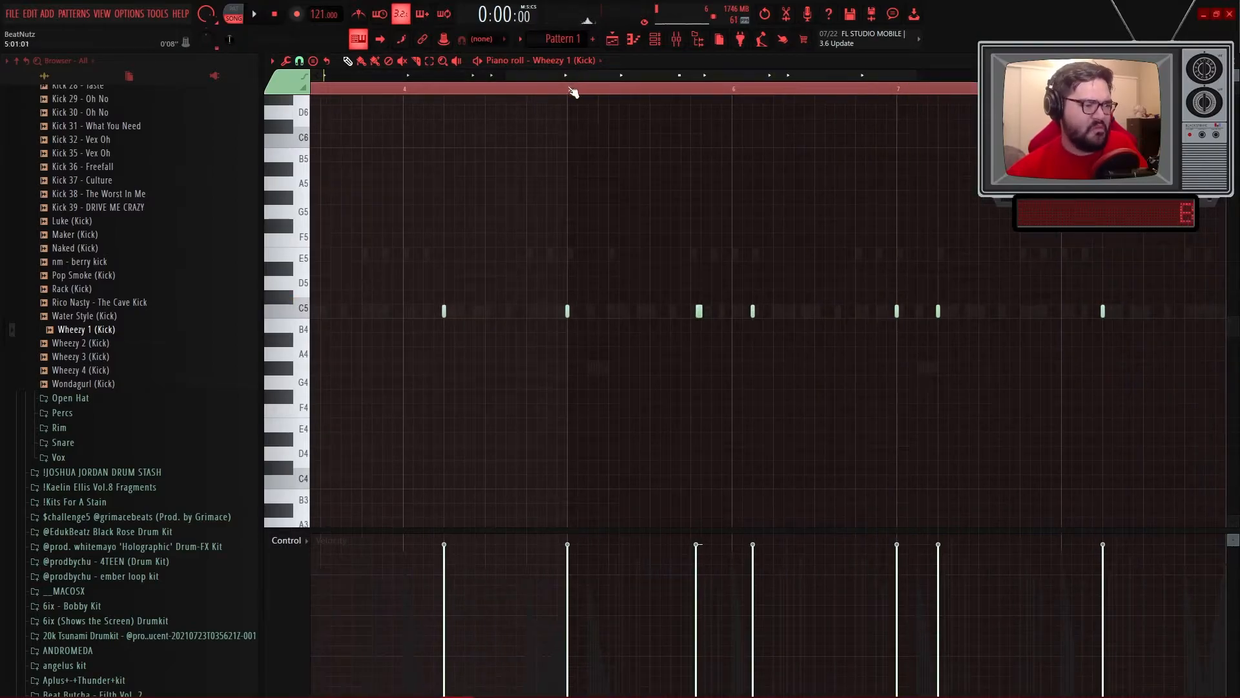
{"action": "key", "text": "space"}
{"action": "scroll", "coordinate": [675, 377], "scroll_direction": "up", "scroll_amount": 4}
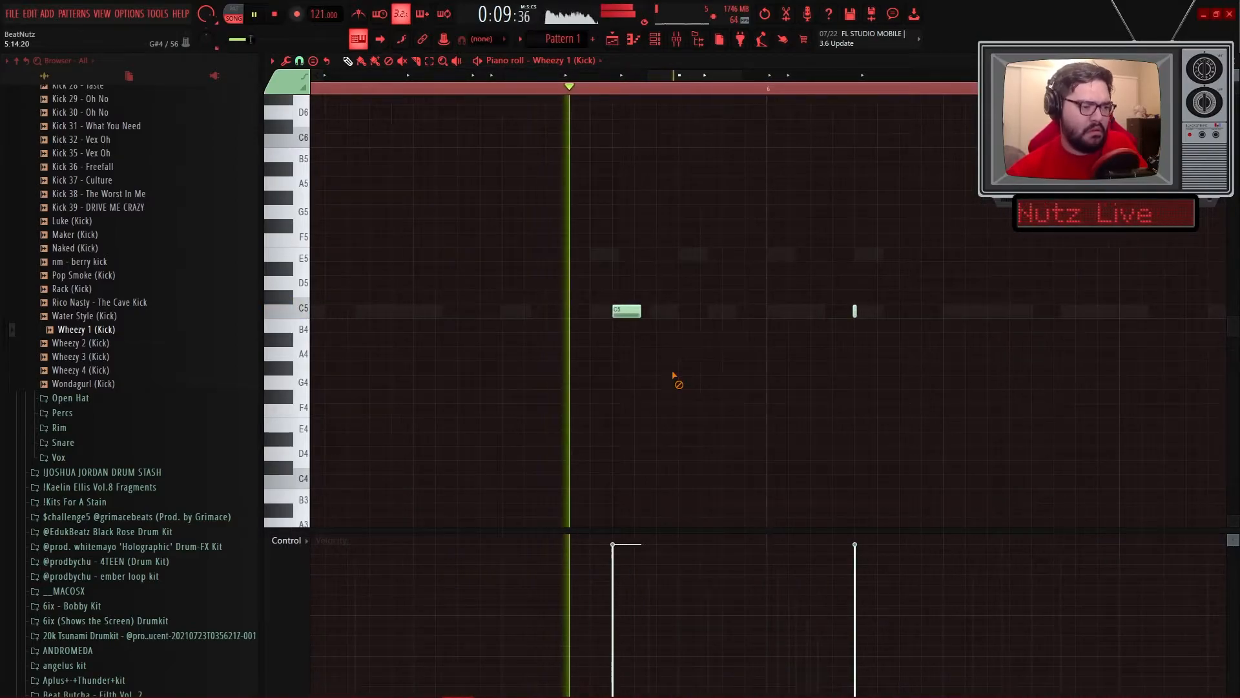
{"action": "left_click_drag", "start_coordinate": [619, 311], "coordinate": [597, 311]}
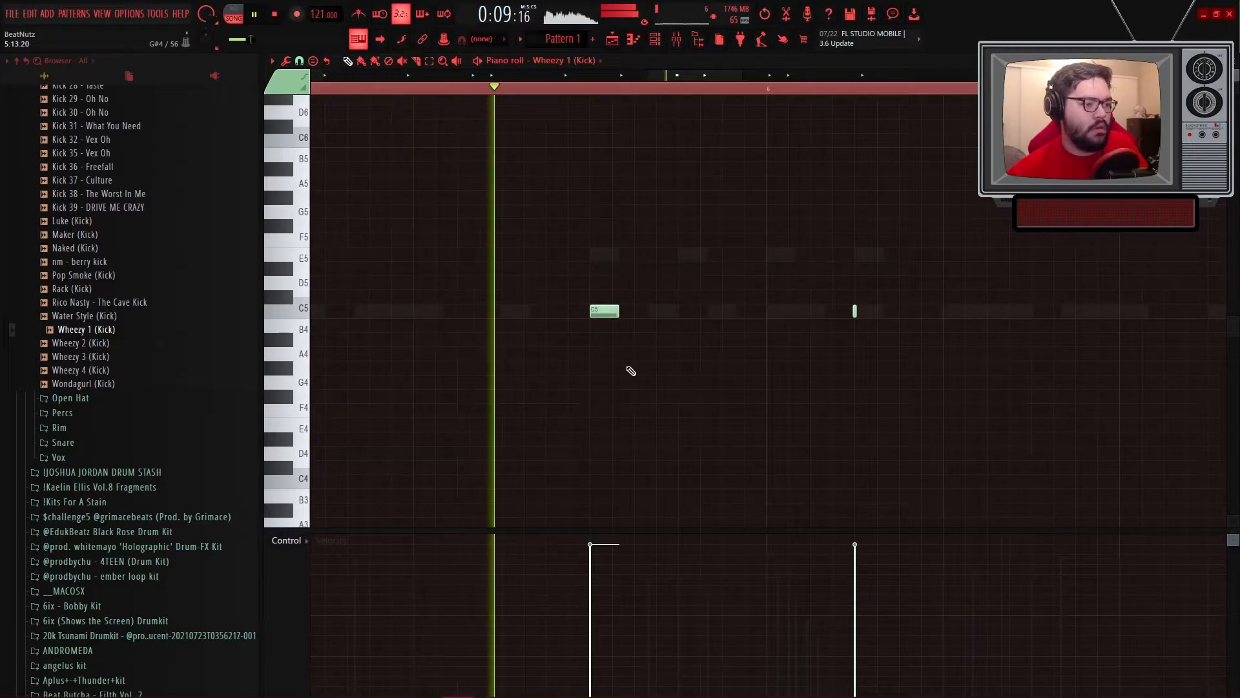
{"action": "scroll", "coordinate": [636, 370], "scroll_direction": "down", "scroll_amount": 5}
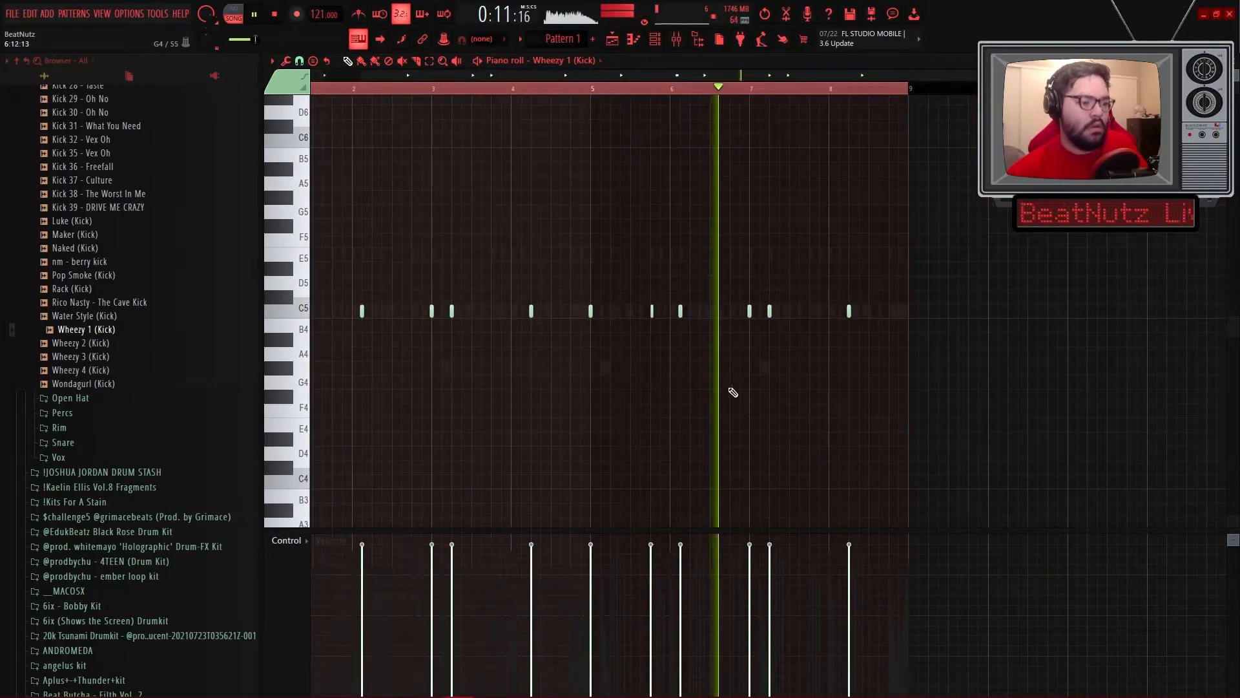
- Move the second kick of bar 7 half a beat earlier and play the pattern from there
{"action": "scroll", "coordinate": [775, 381], "scroll_direction": "up", "scroll_amount": 1}
{"action": "key", "text": "space"}
{"action": "left_click_drag", "start_coordinate": [750, 312], "coordinate": [711, 312]}
{"action": "key", "text": "space"}
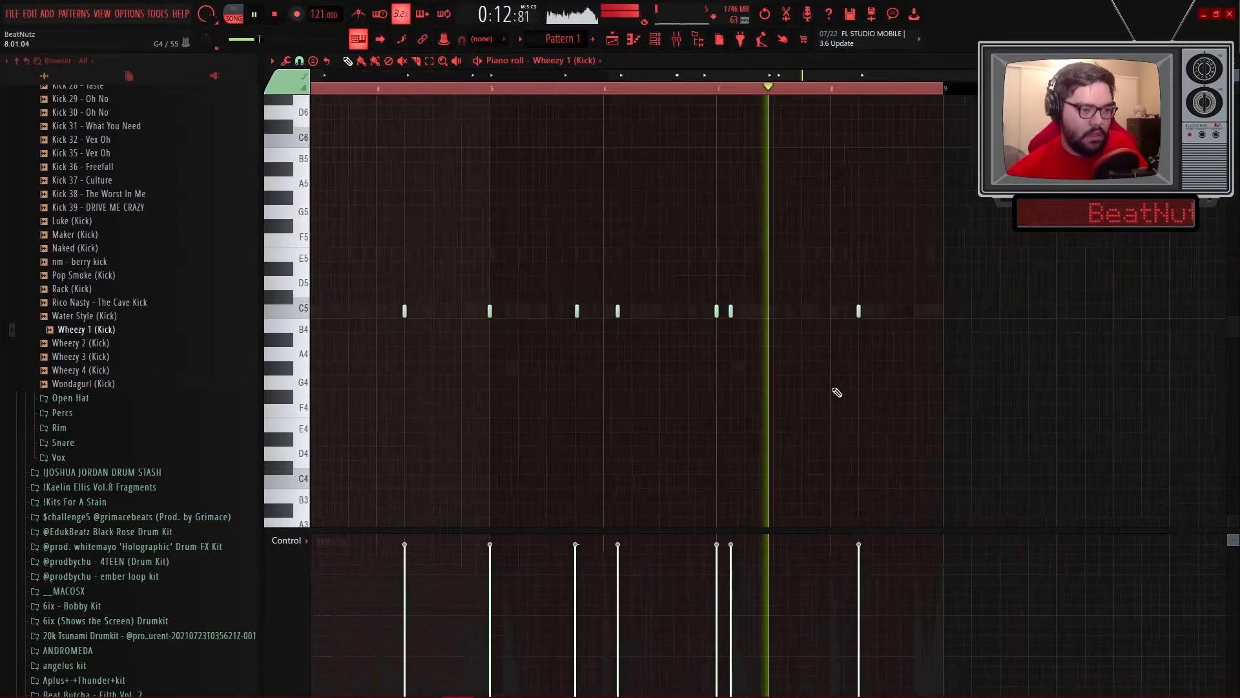
- Add a C5 kick on beat 4 of bar 7 and check it by playing through the loop's end
{"action": "key", "text": "space"}
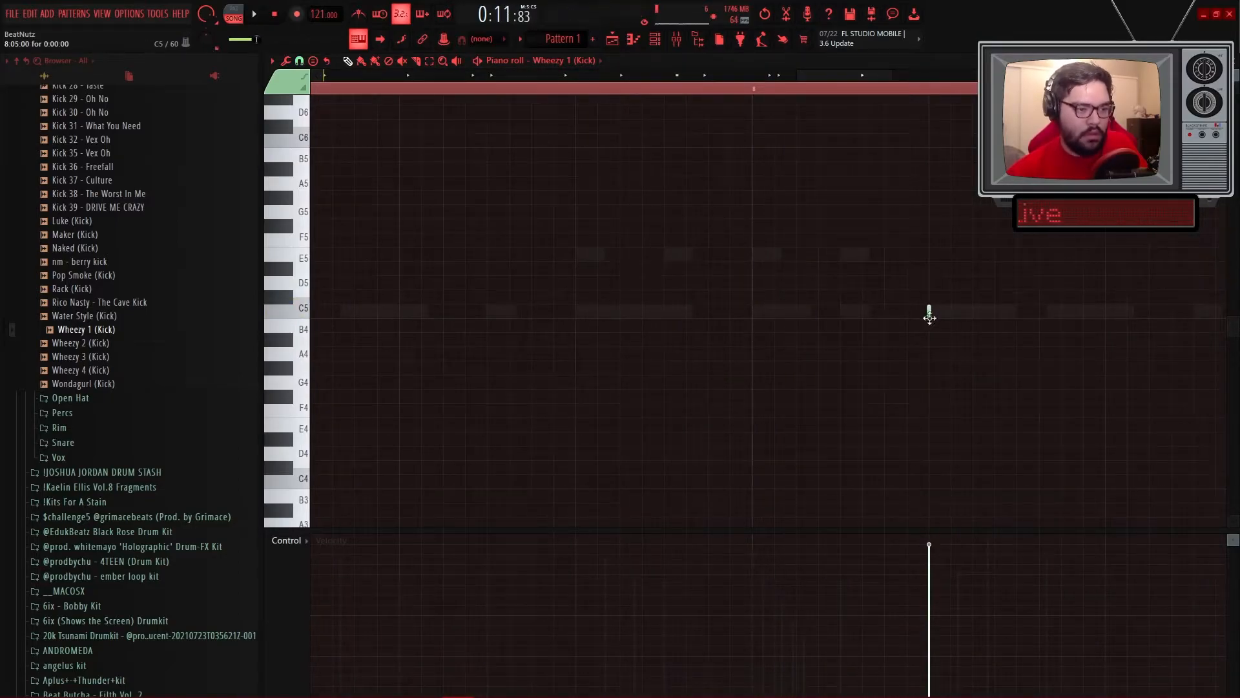
{"action": "key", "text": "space"}
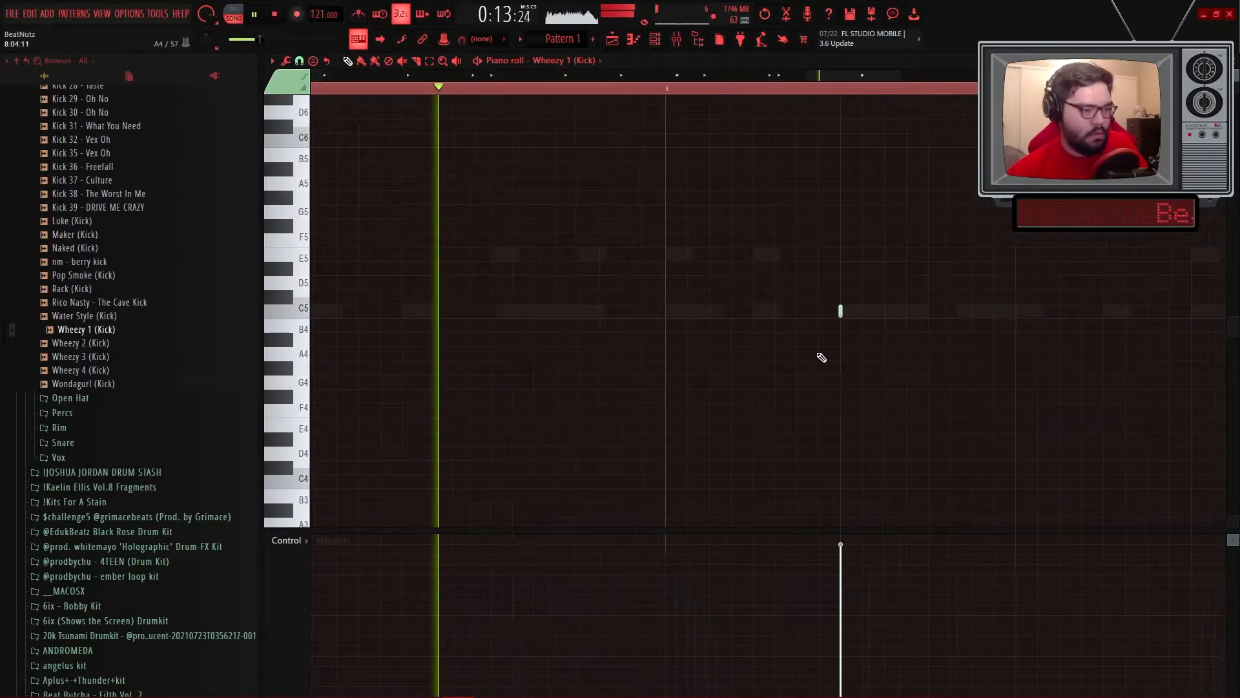
{"action": "key", "text": "space"}
{"action": "key", "text": "space"}
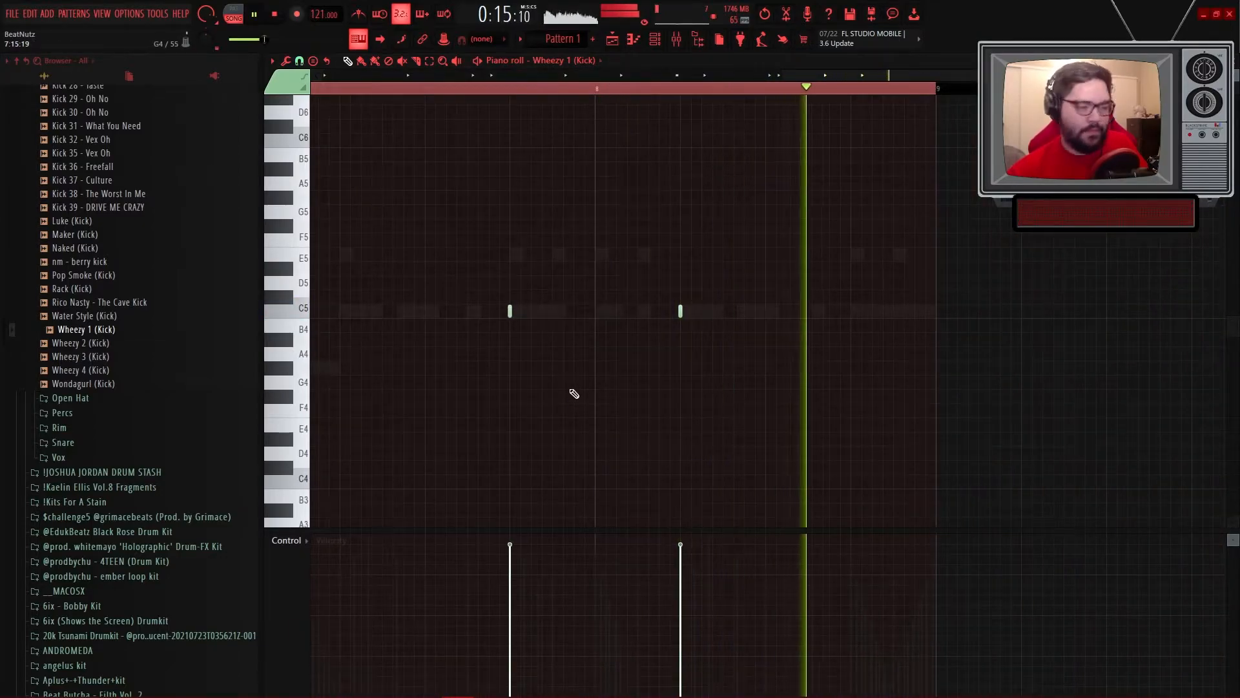
{"action": "scroll", "coordinate": [574, 393], "scroll_direction": "down", "scroll_amount": 4}
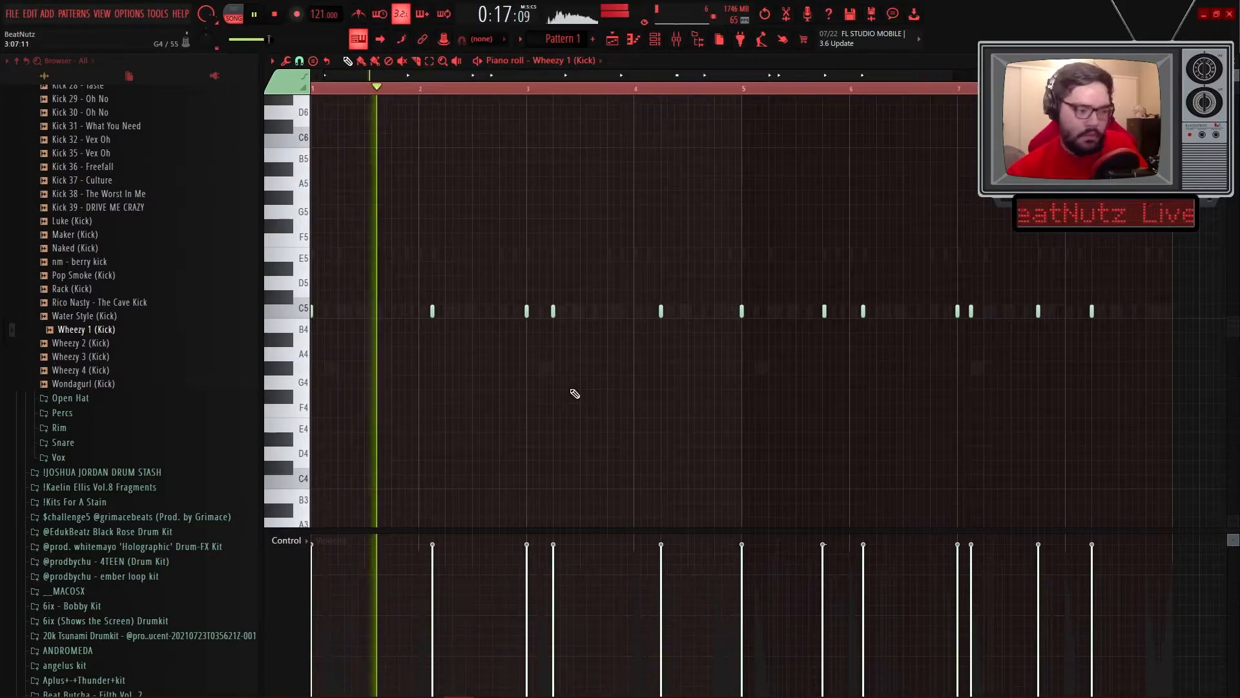
{"action": "key", "text": "space"}
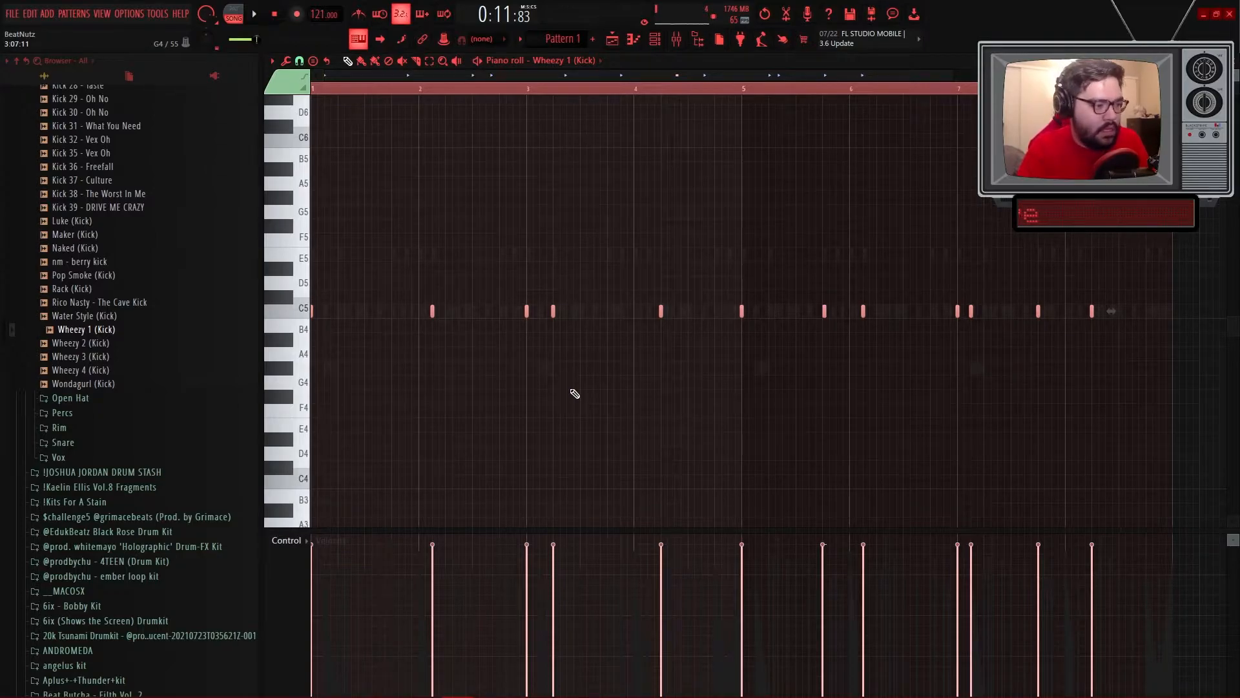
- Transpose all the kick notes down three semitones to A4 and play the pattern with them
{"action": "key", "text": "Down"}
{"action": "key", "text": "Down"}
{"action": "key", "text": "Down"}
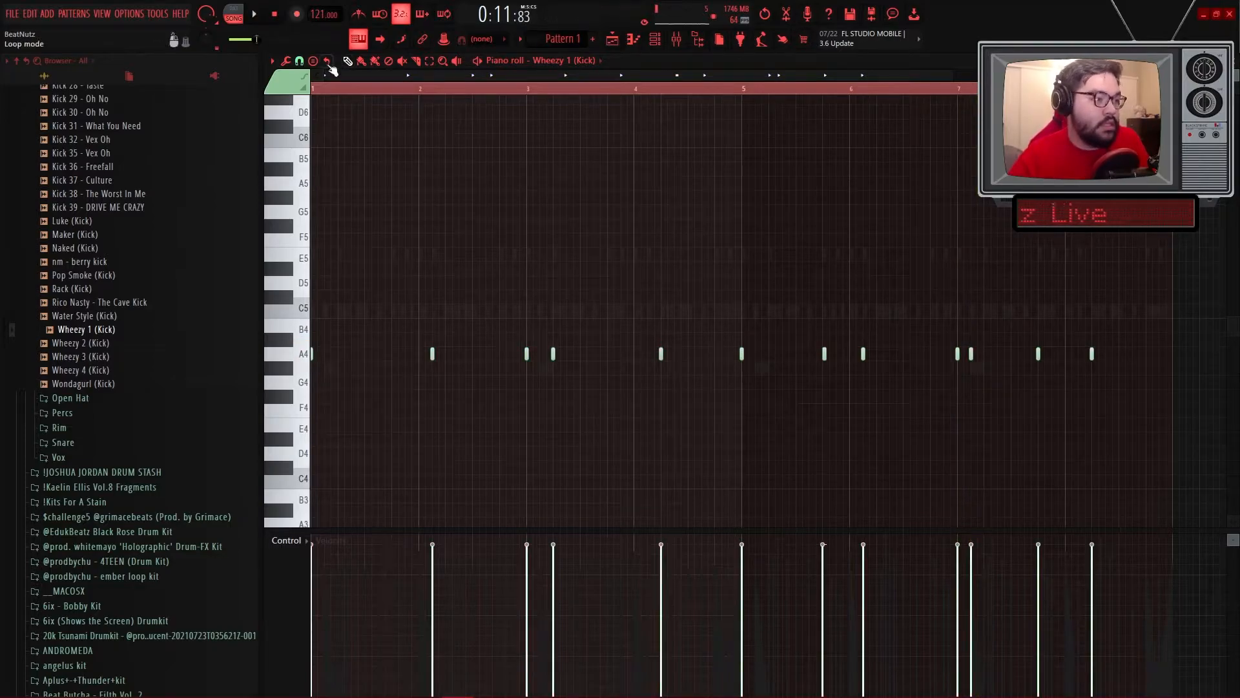
{"action": "key", "text": "space"}
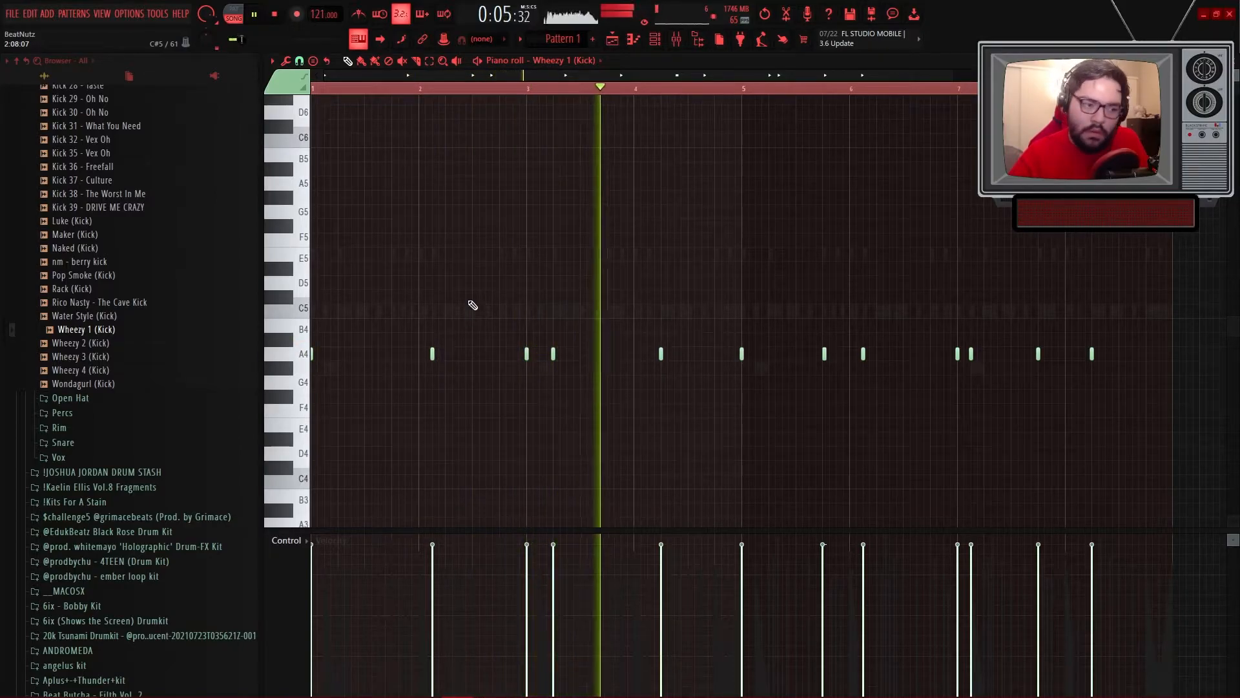
{"action": "key", "text": "space"}
- Audition nearby kick samples, replace Wheezy 1 with nm - berry kick, and play its notes in the piano roll
{"action": "left_click", "coordinate": [70, 302]}
{"action": "left_click", "coordinate": [75, 290]}
{"action": "left_click", "coordinate": [81, 265]}
{"action": "left_click", "coordinate": [81, 276]}
{"action": "left_click", "coordinate": [81, 266]}
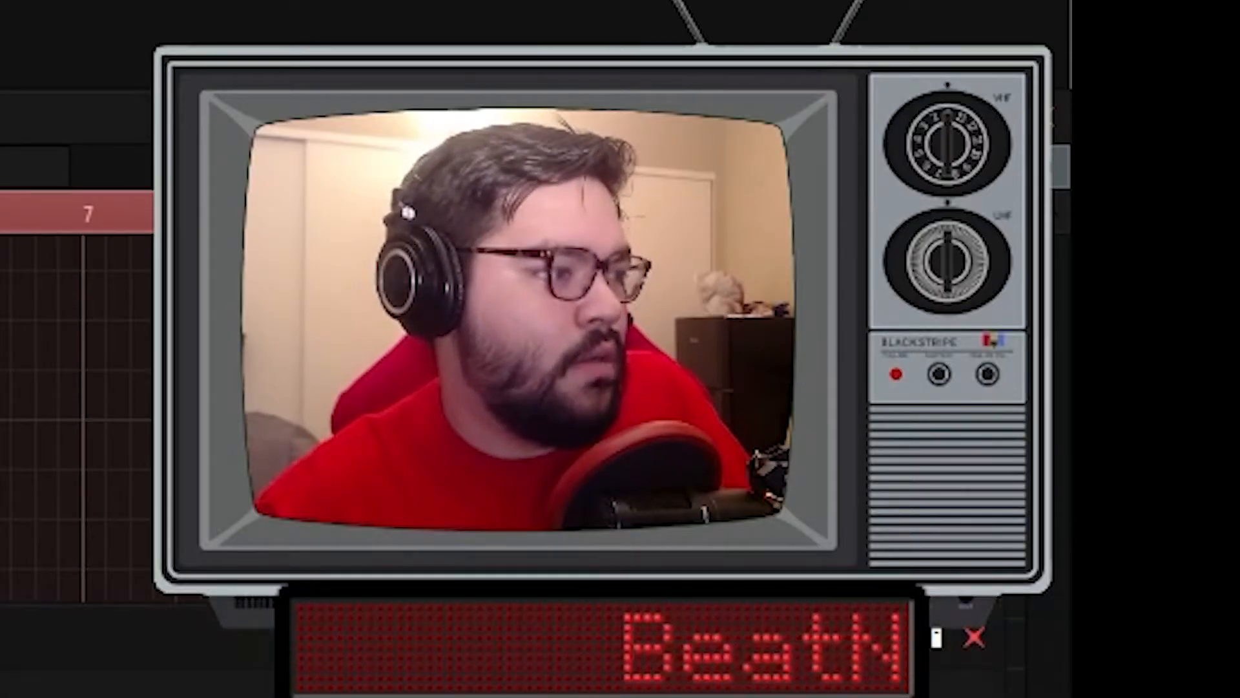
{"action": "key", "text": "space"}
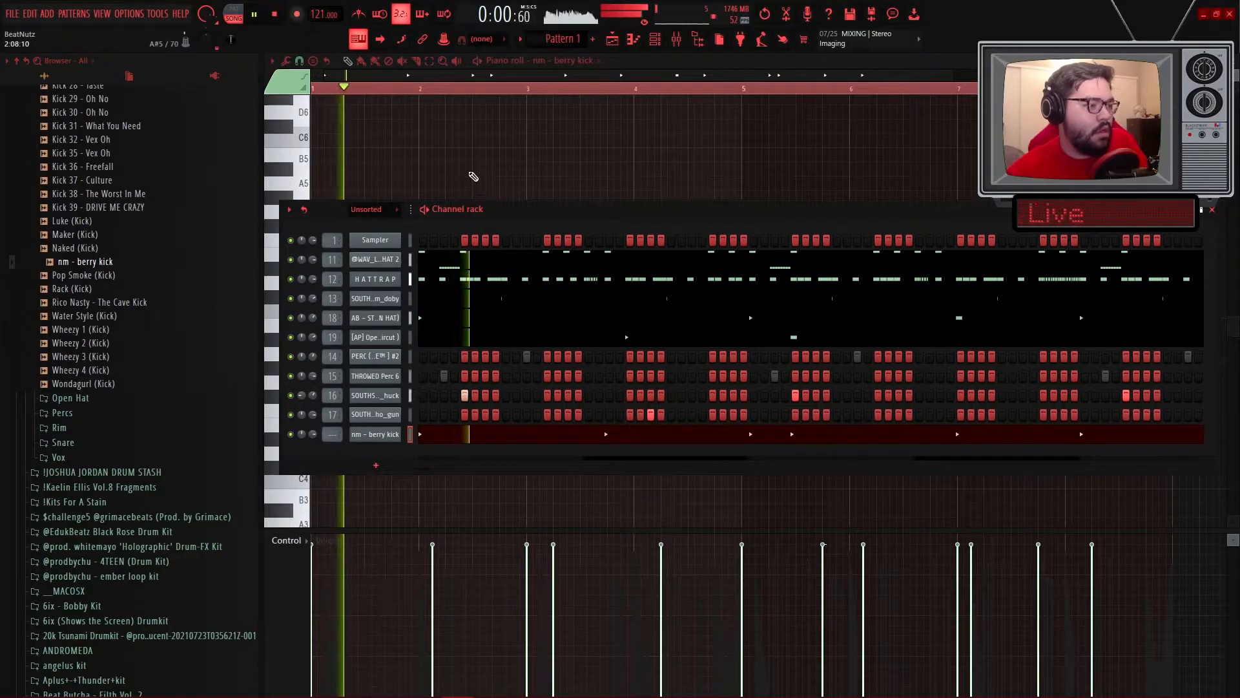
{"action": "key", "text": "F6"}
{"action": "scroll", "coordinate": [525, 186], "scroll_direction": "down", "scroll_amount": 3}
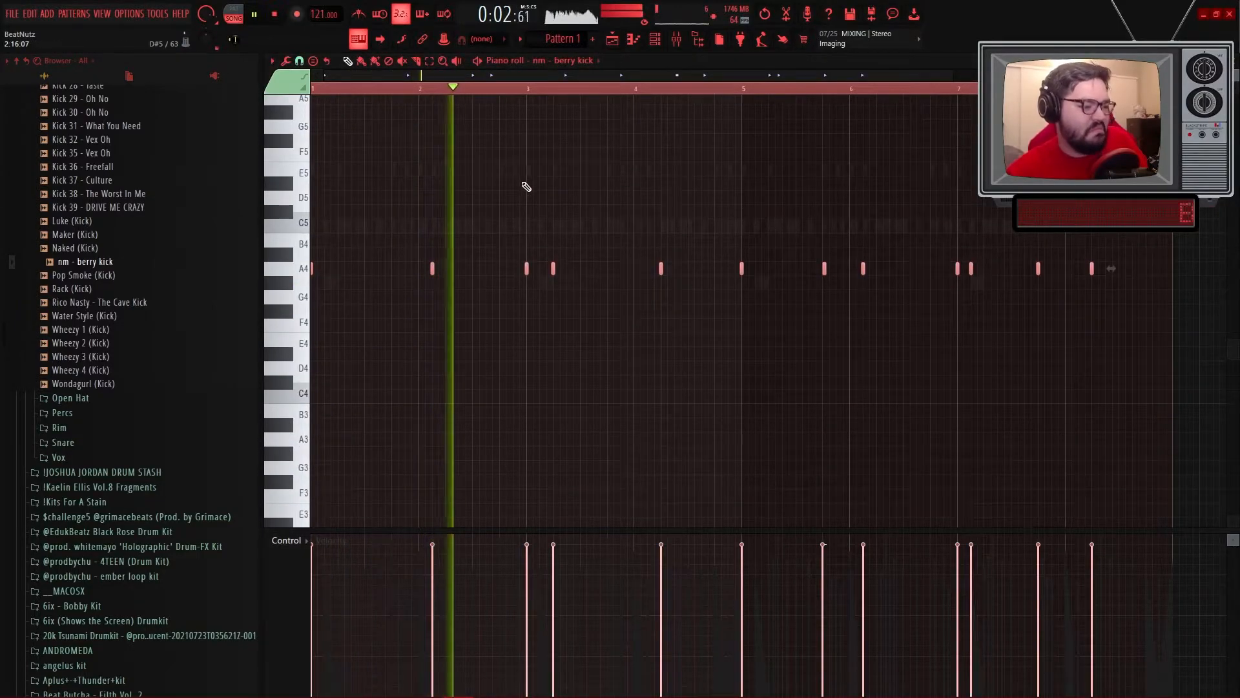
- Route the nm - berry kick channel to mixer track 20 and dismiss the low-battery notice
{"action": "key", "text": "F9"}
{"action": "key", "text": "ctrl+l"}
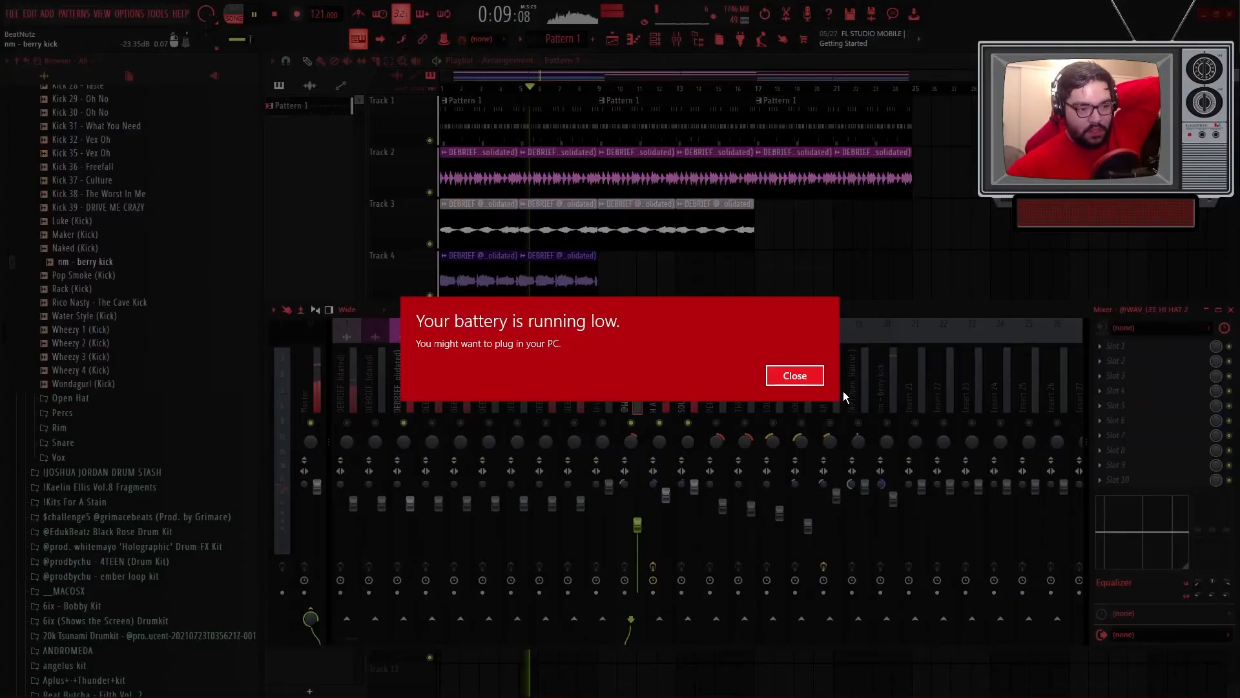
{"action": "left_click", "coordinate": [784, 376]}
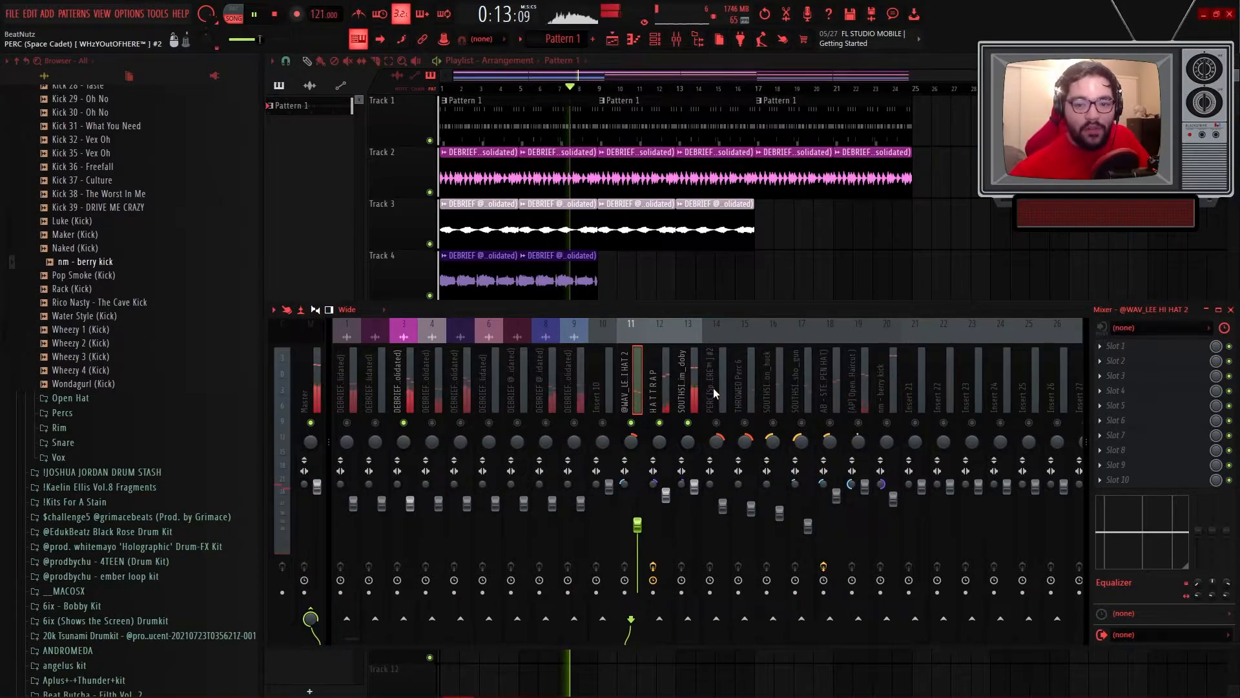
{"action": "key", "text": "space"}
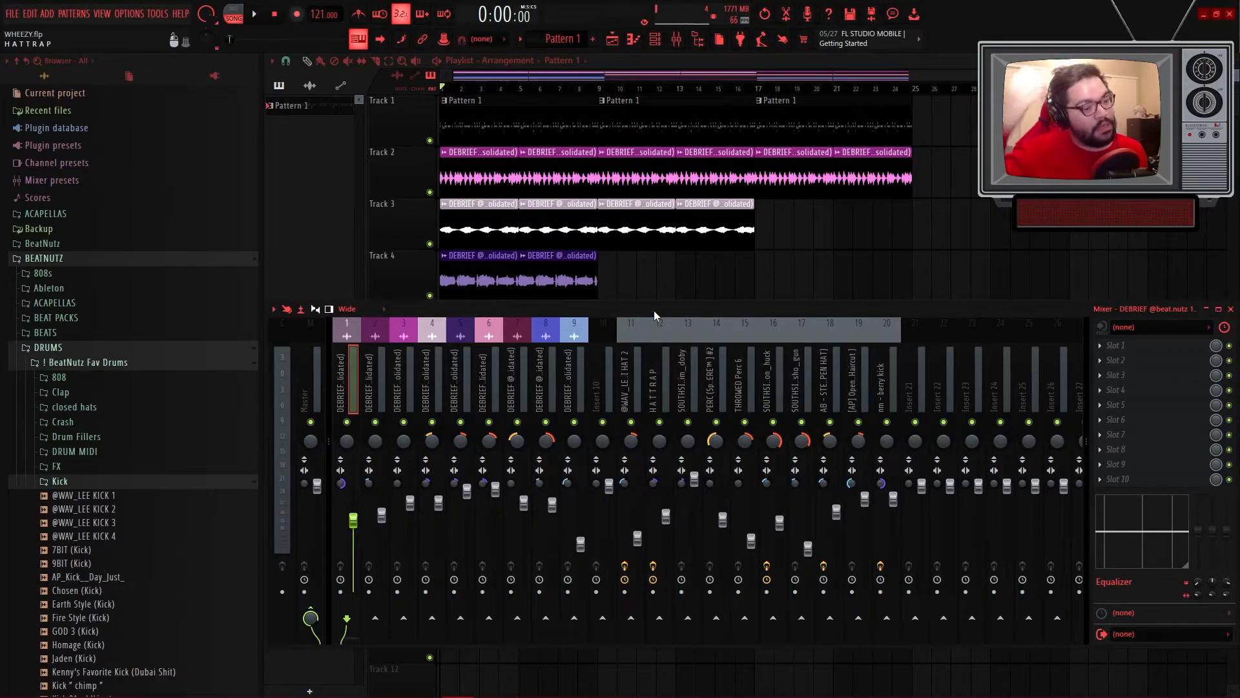
- Examine DEBRIEF loop tracks 4, 3, 2, 1 and 6 in the mixer one by one
{"action": "left_click", "coordinate": [420, 375]}
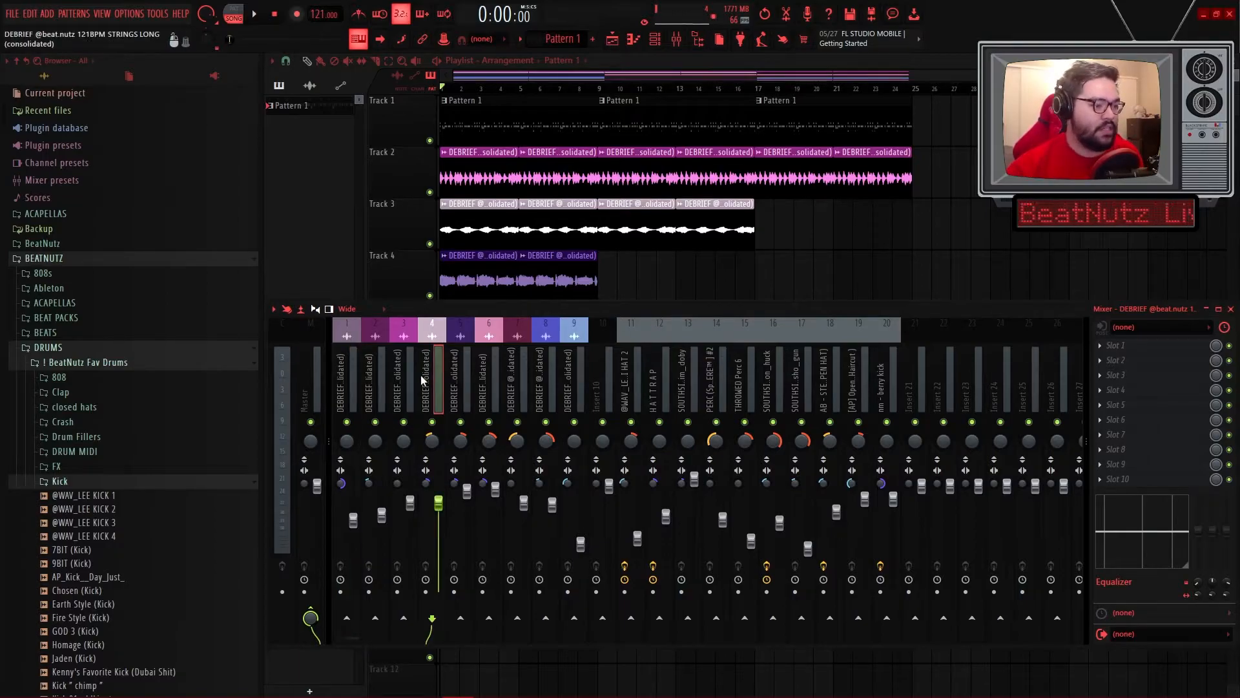
{"action": "left_click", "coordinate": [400, 370]}
{"action": "left_click", "coordinate": [379, 367]}
{"action": "left_click", "coordinate": [358, 367]}
{"action": "left_click", "coordinate": [483, 374]}
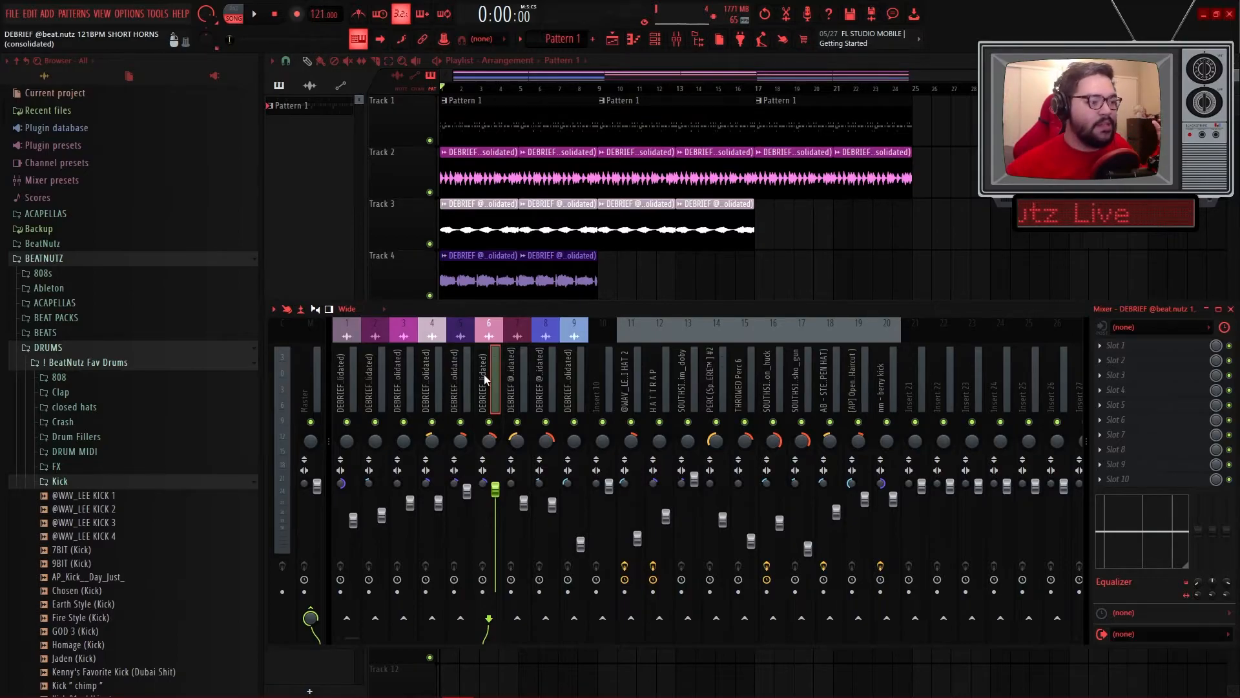
- Isolate the DEBRIEF loop tracks 1 to 9 in the mixer and play the arrangement from the start
{"action": "left_click", "coordinate": [575, 388]}
{"action": "left_click_drag", "start_coordinate": [577, 386], "coordinate": [351, 373]}
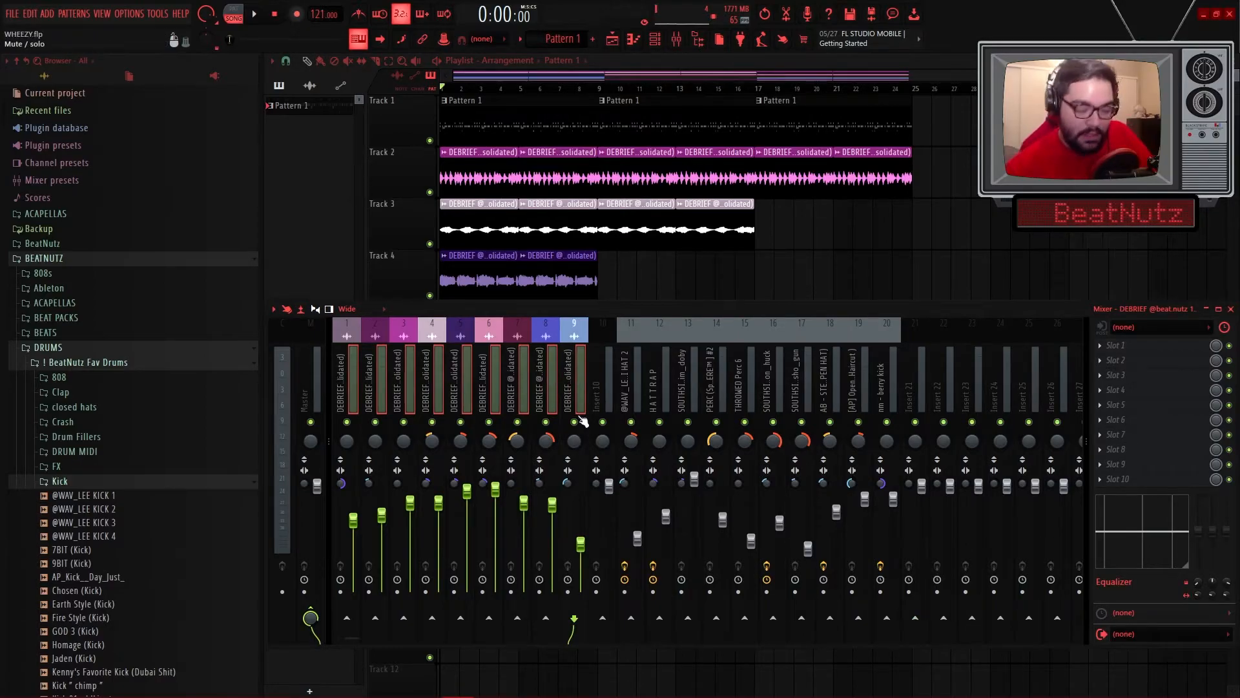
{"action": "right_click", "coordinate": [546, 422]}
{"action": "left_click", "coordinate": [517, 422]}
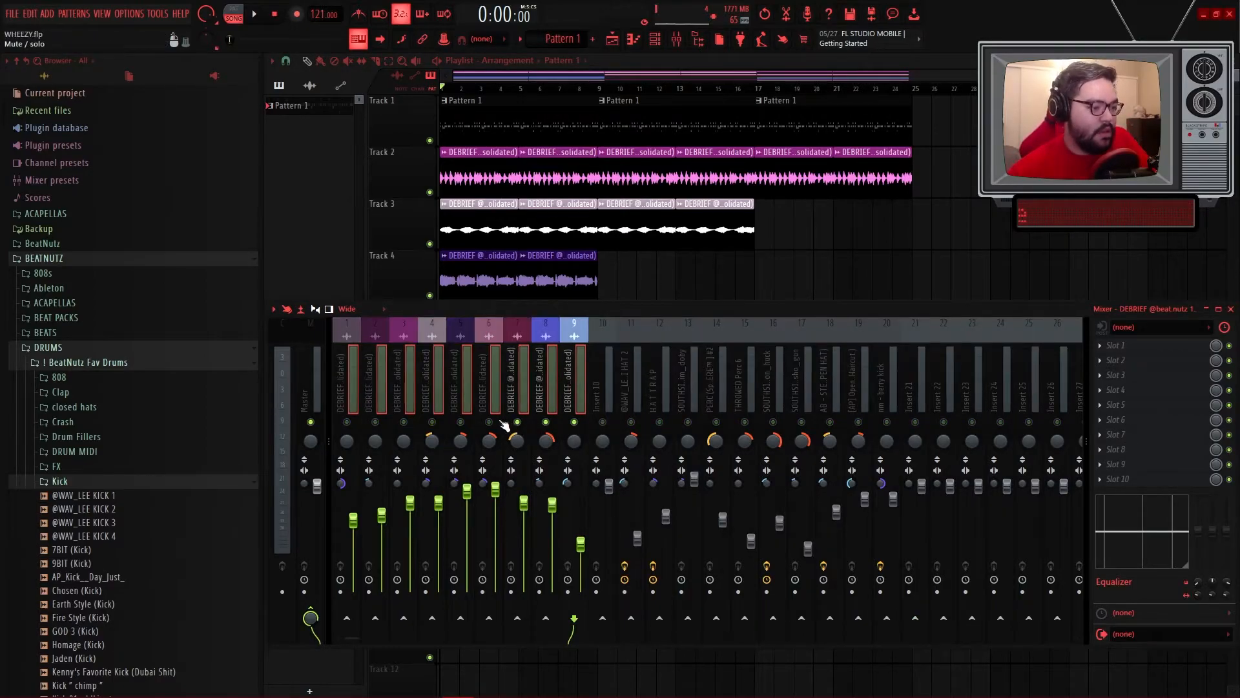
{"action": "left_click", "coordinate": [489, 422]}
{"action": "left_click", "coordinate": [432, 422]}
{"action": "left_click", "coordinate": [404, 422]}
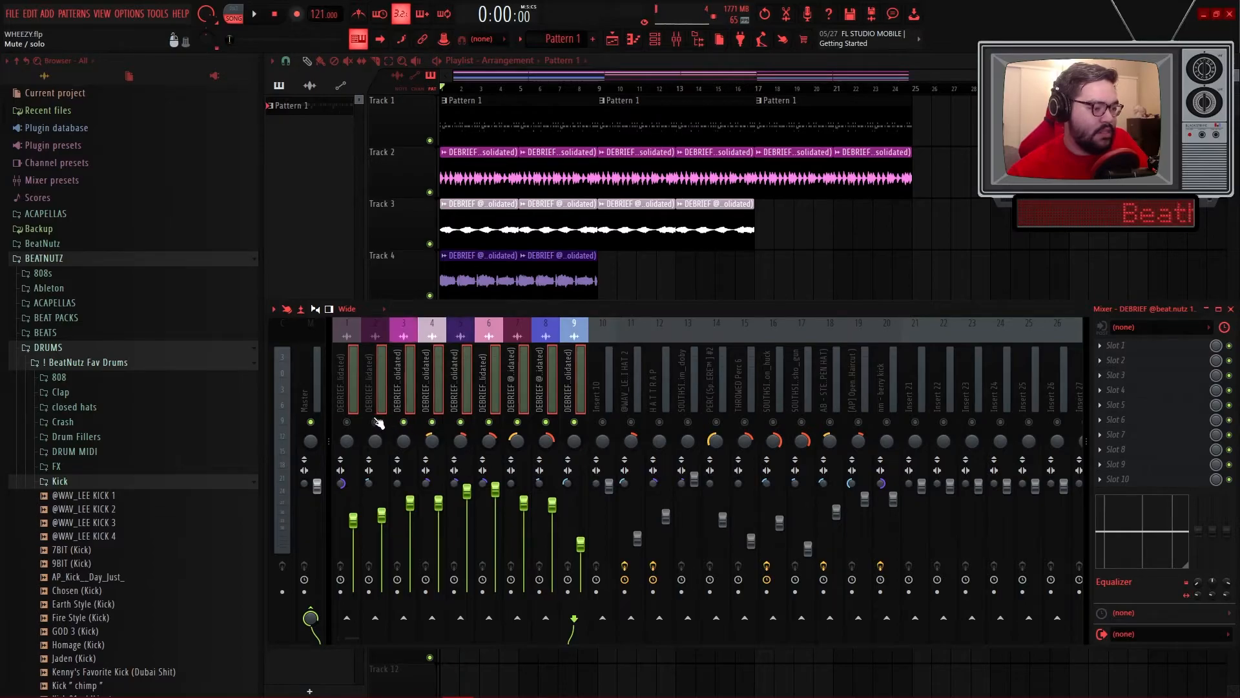
{"action": "left_click", "coordinate": [375, 422]}
{"action": "left_click", "coordinate": [347, 421]}
{"action": "key", "text": "space"}
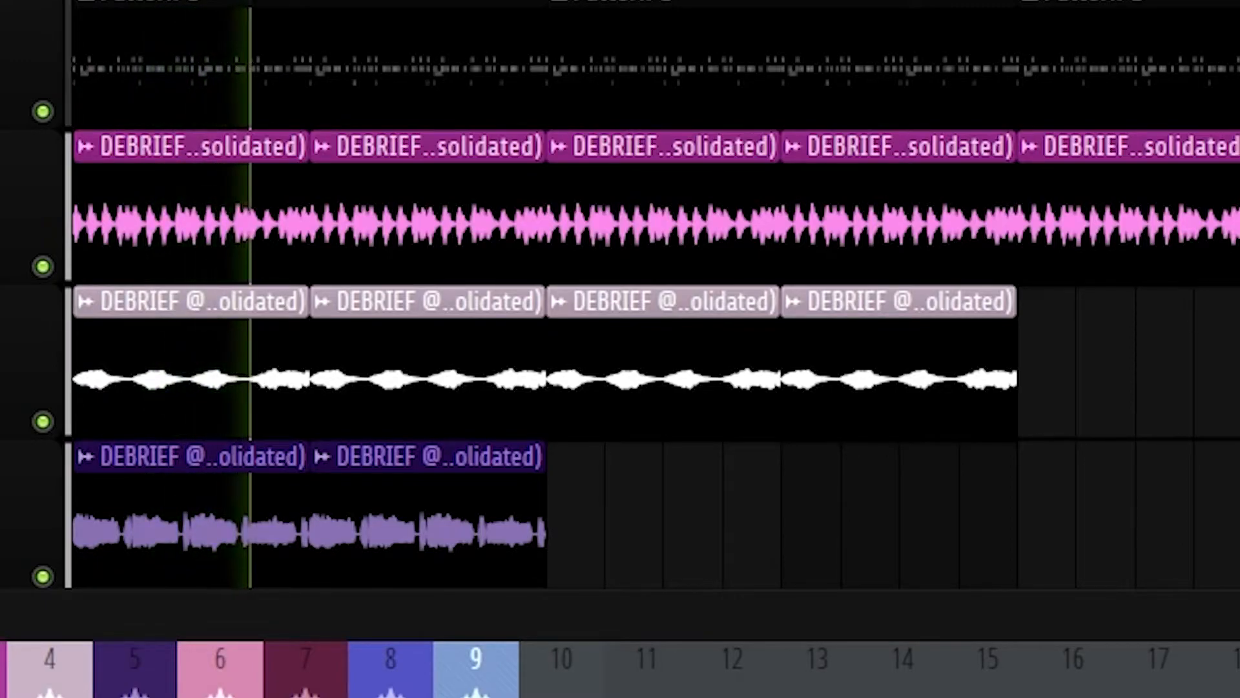
{"action": "key", "text": "space"}
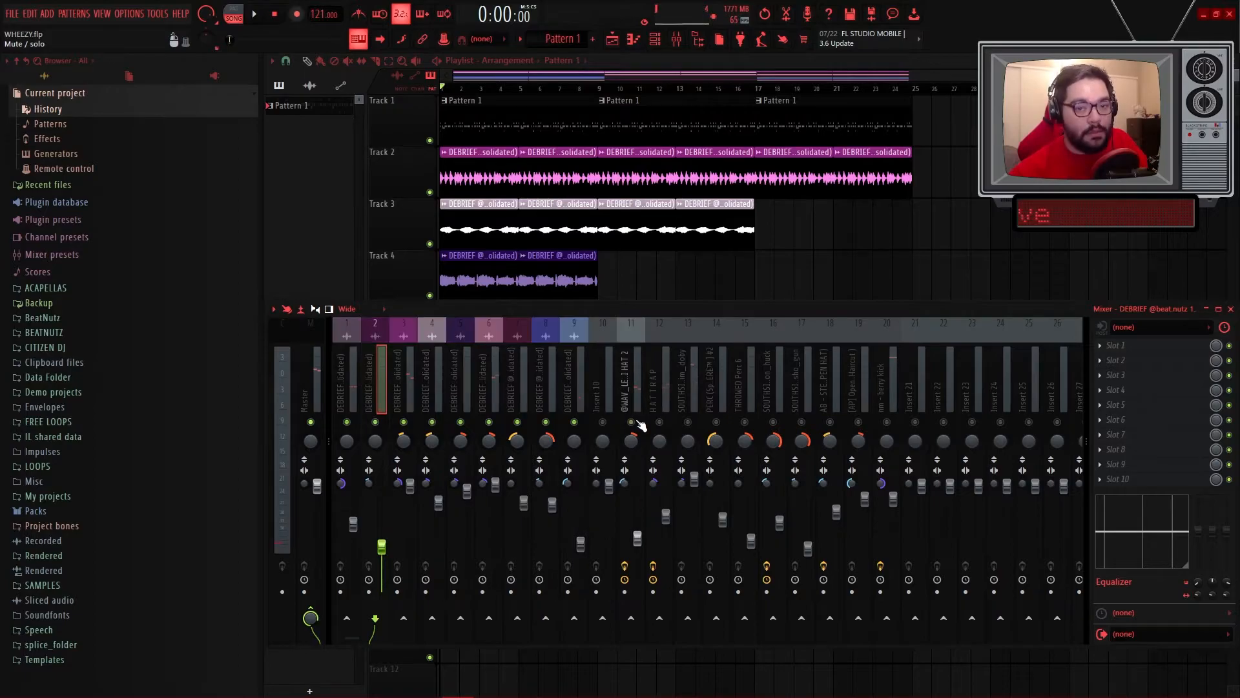
{"action": "right_click", "coordinate": [635, 422]}
{"action": "right_click", "coordinate": [635, 422]}
{"action": "key", "text": "space"}
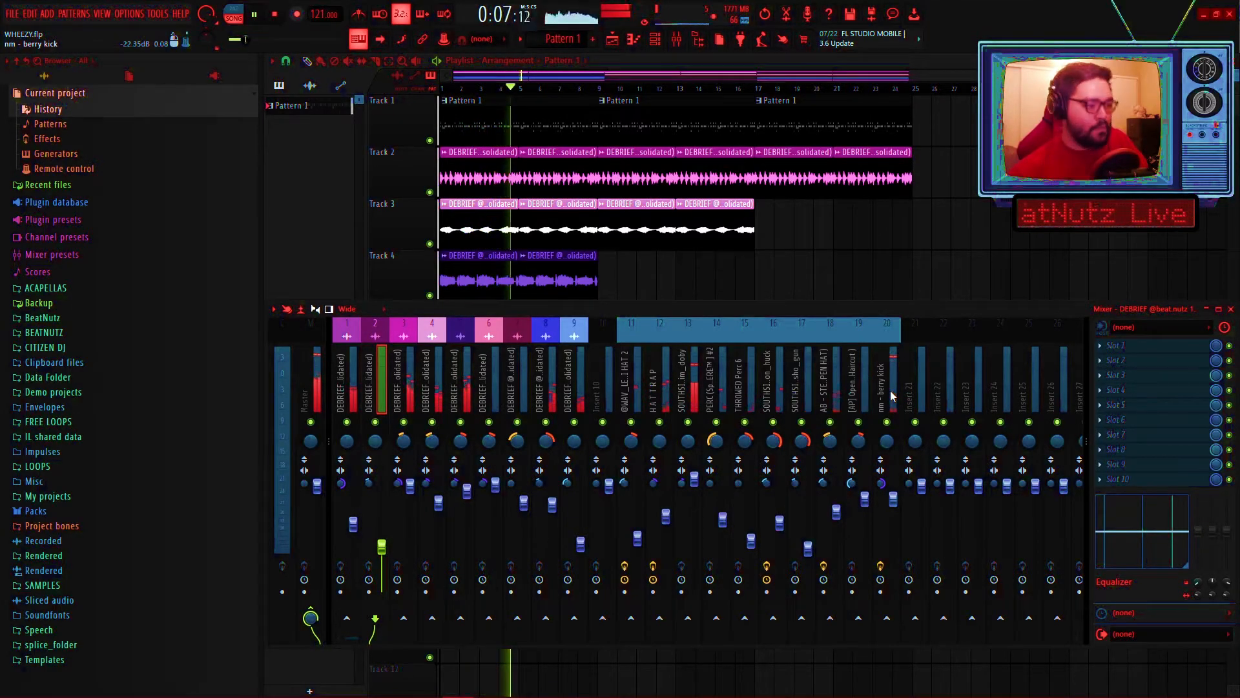
{"action": "key", "text": "space"}
- Check the HATTRAP and first DEBRIEF mixer tracks, and view the whole playlist arrangement without the mixer
{"action": "left_click", "coordinate": [665, 375]}
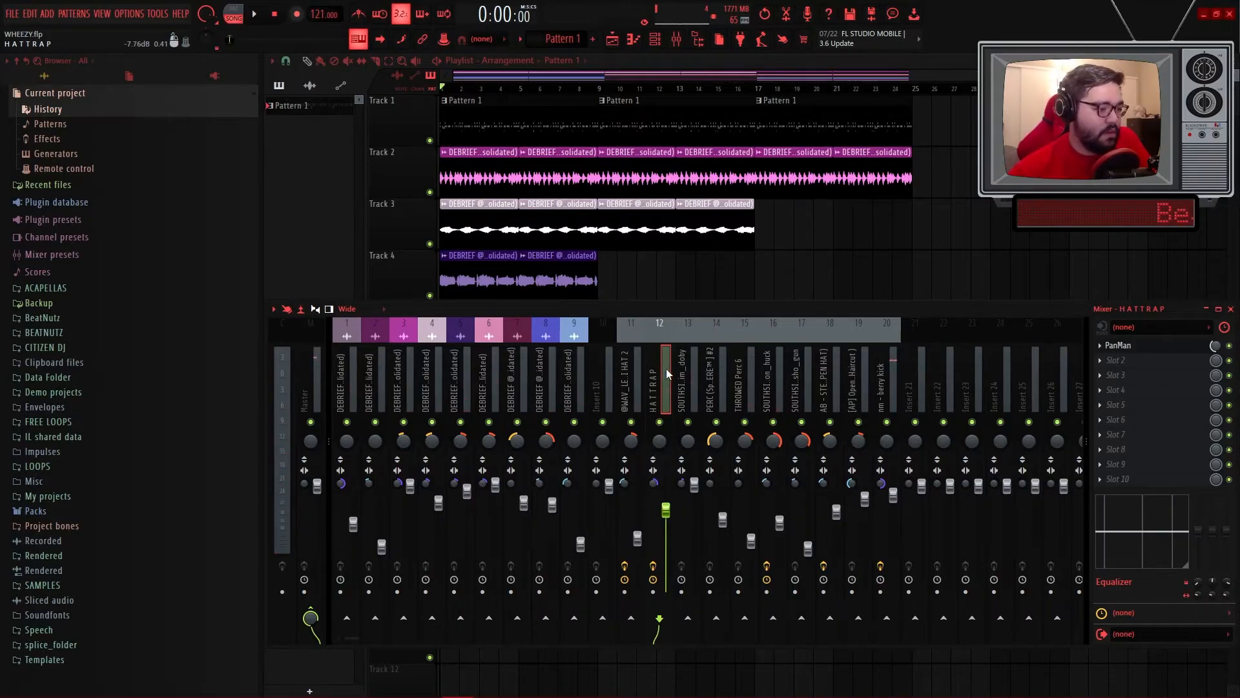
{"action": "left_click", "coordinate": [349, 365]}
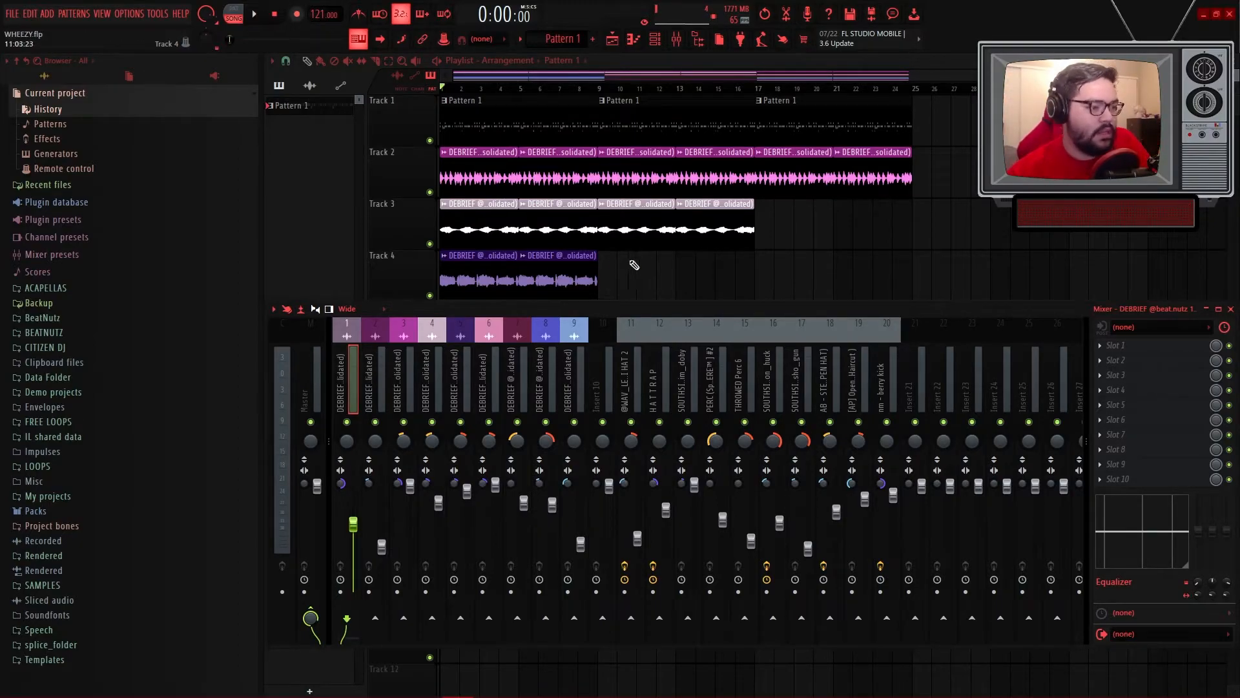
{"action": "key", "text": "F9"}
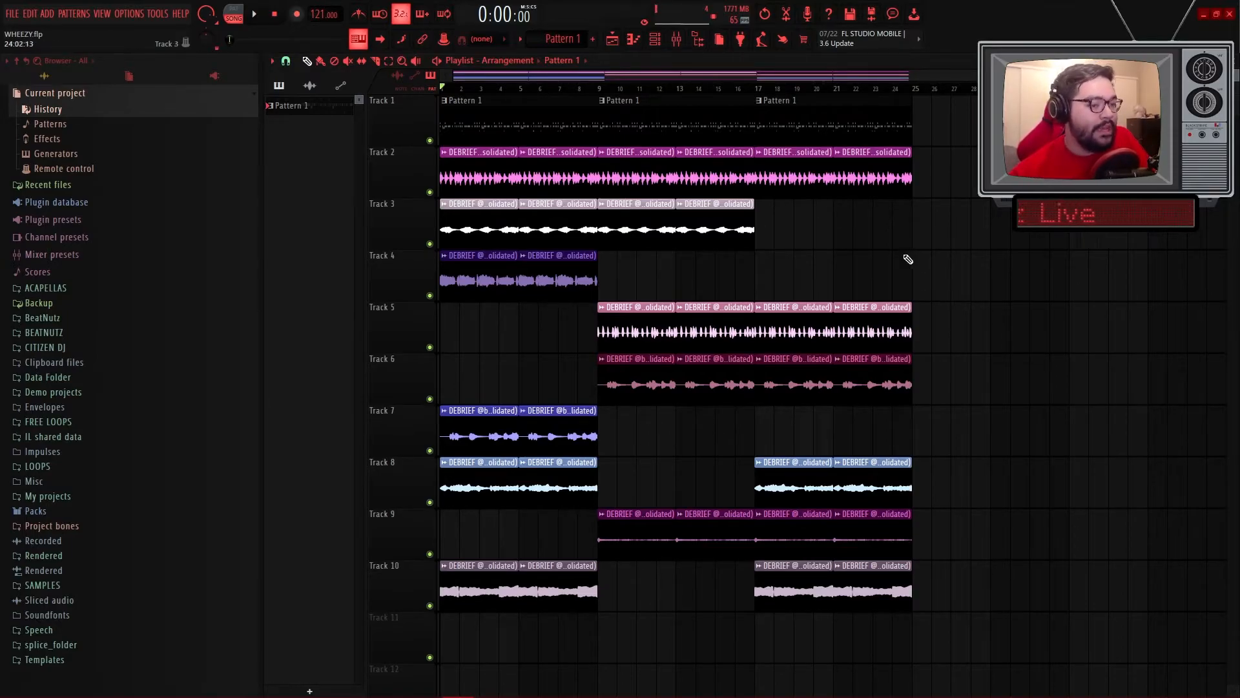
{"action": "left_click", "coordinate": [675, 41]}
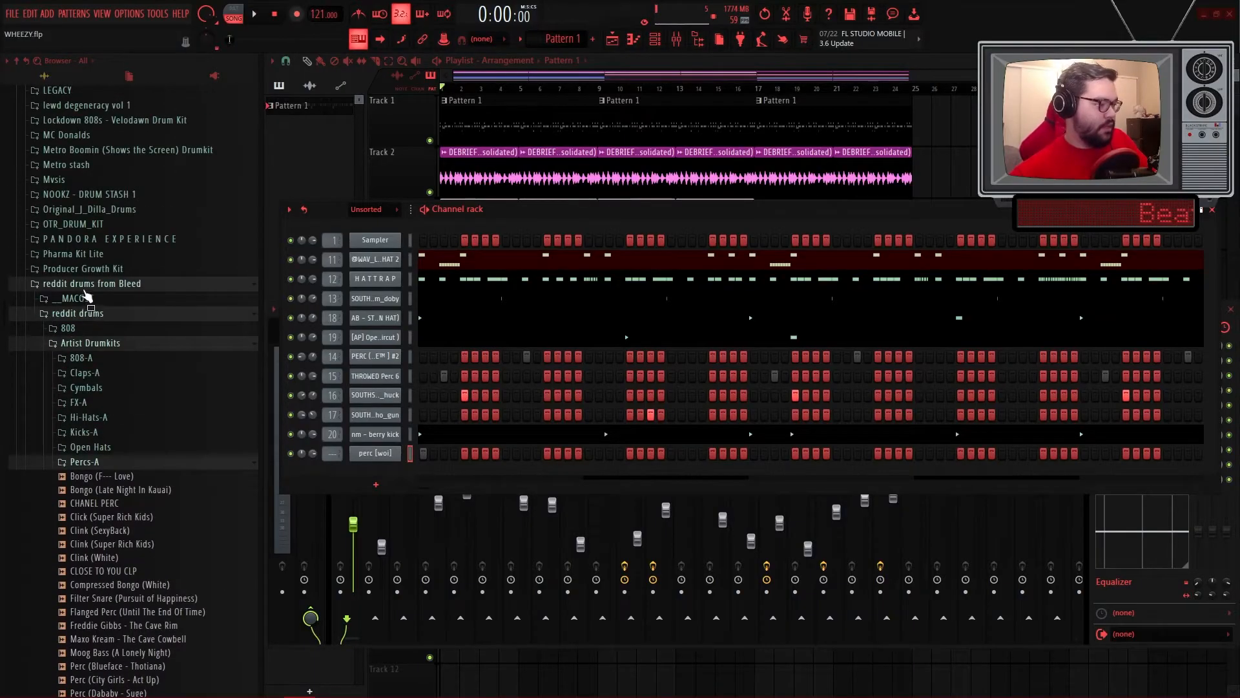
- Open the 808s of the 20k Tsunami Drumkit, audition 808 - Whzy and add it as a new channel
{"action": "left_click", "coordinate": [88, 284]}
{"action": "scroll", "coordinate": [161, 309], "scroll_direction": "up", "scroll_amount": 15}
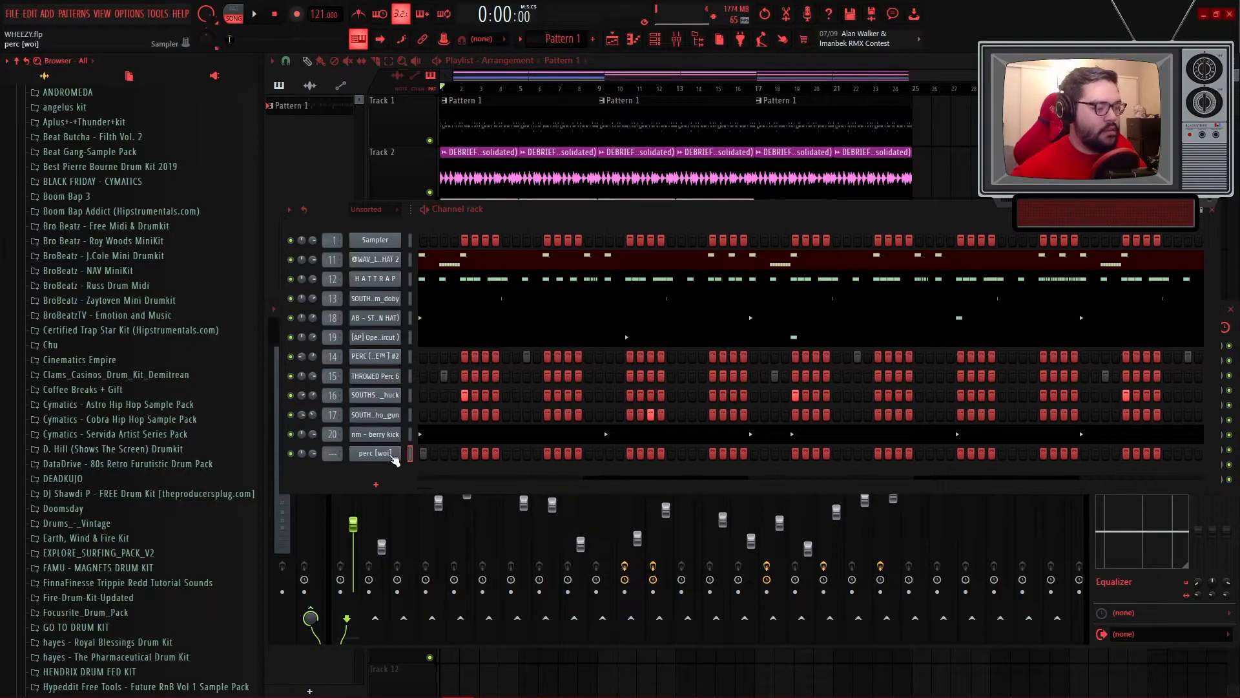
{"action": "scroll", "coordinate": [73, 363], "scroll_direction": "up", "scroll_amount": 10}
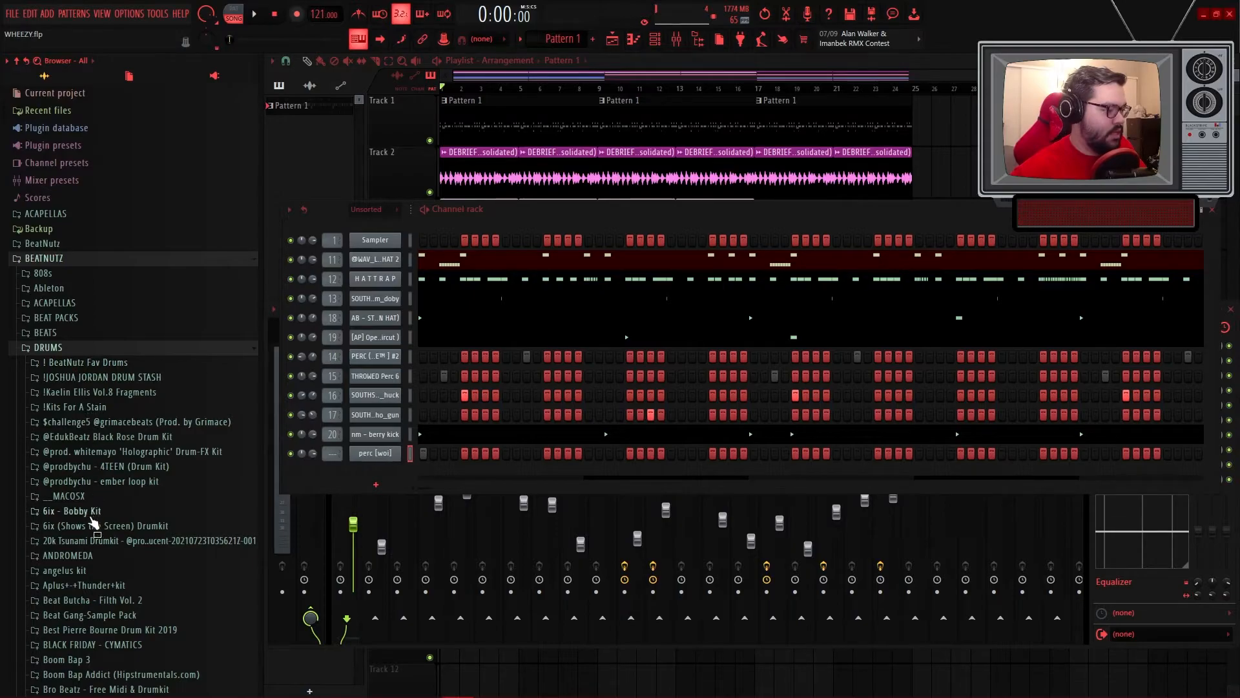
{"action": "left_click", "coordinate": [96, 540]}
{"action": "scroll", "coordinate": [96, 453], "scroll_direction": "down", "scroll_amount": 8}
{"action": "left_click", "coordinate": [72, 191]}
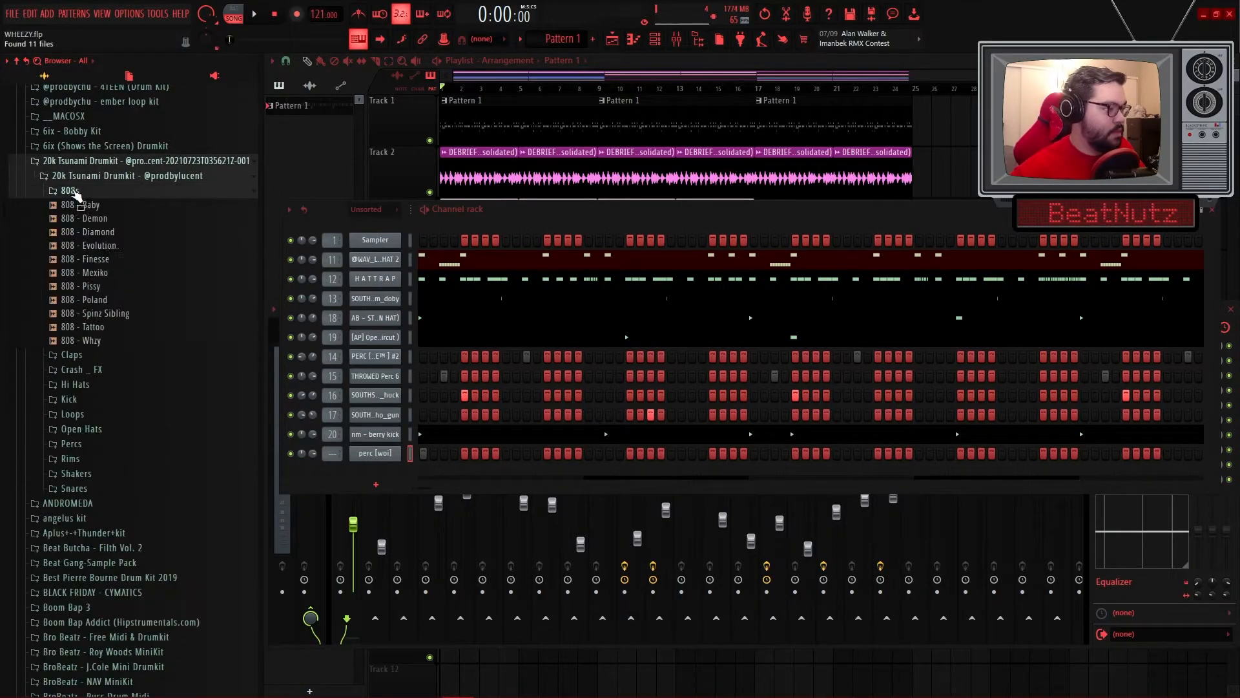
{"action": "left_click", "coordinate": [114, 340]}
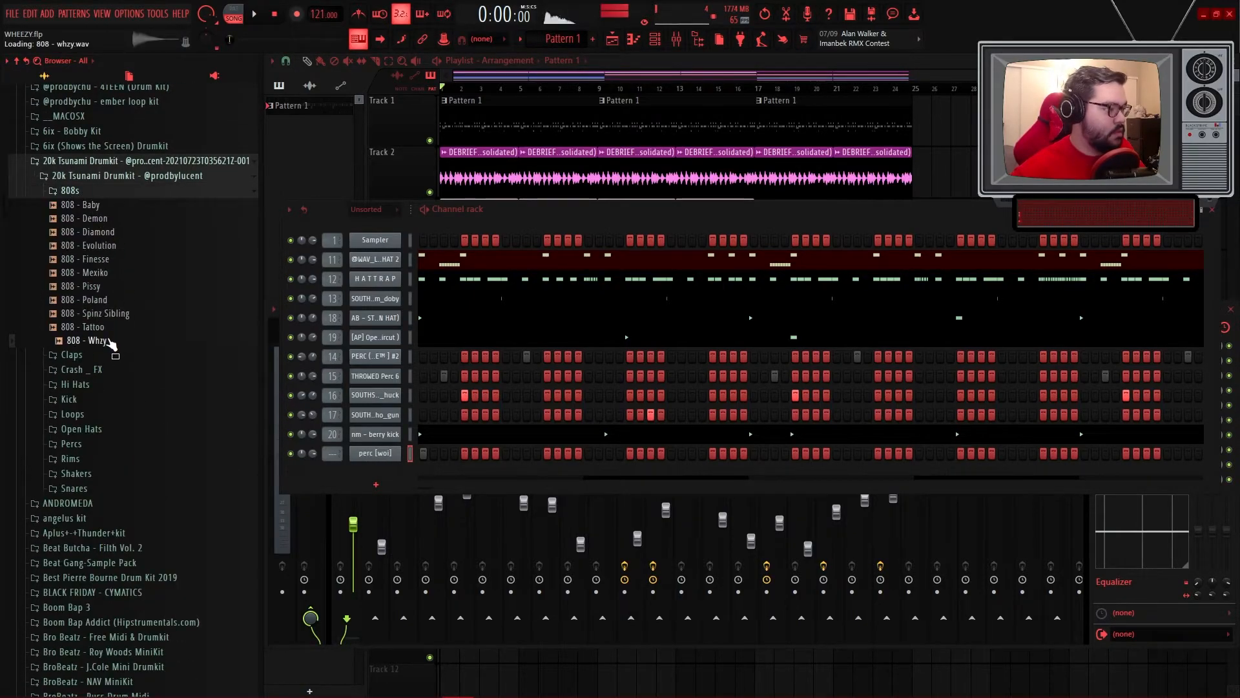
{"action": "left_click_drag", "start_coordinate": [114, 343], "coordinate": [377, 489]}
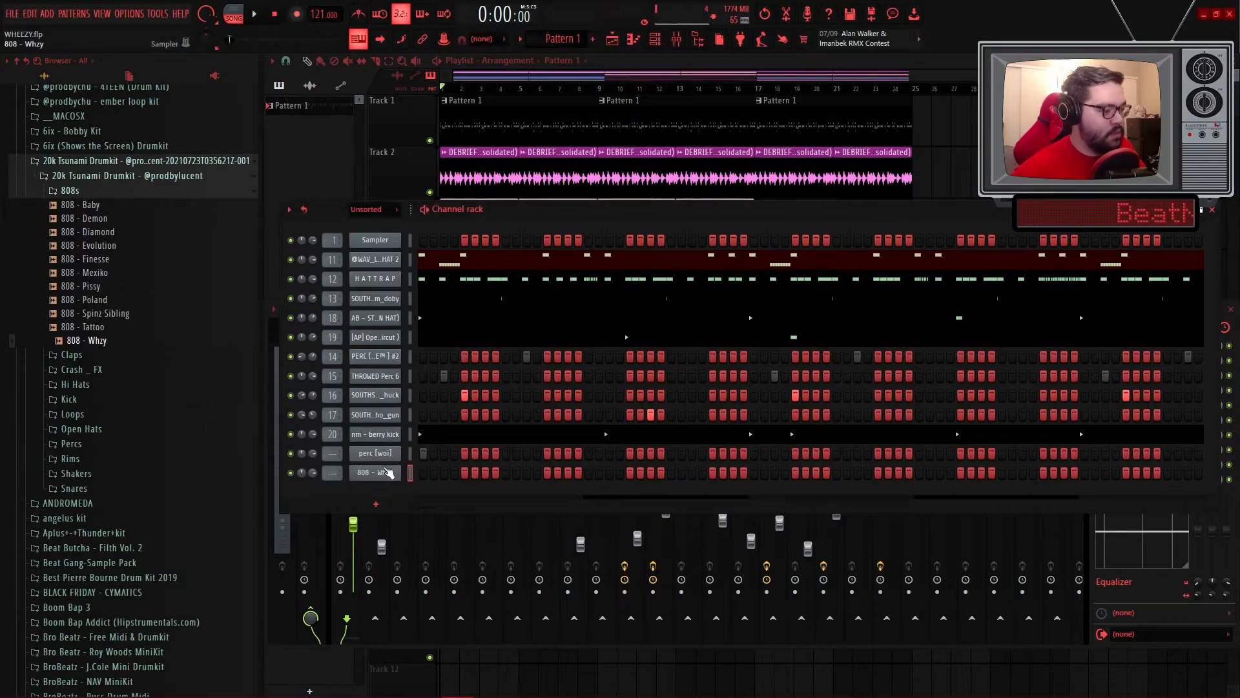
- Place a two-beat E6 note at the start of bar 1 for 808 - Whzy and play it back
{"action": "key", "text": "space"}
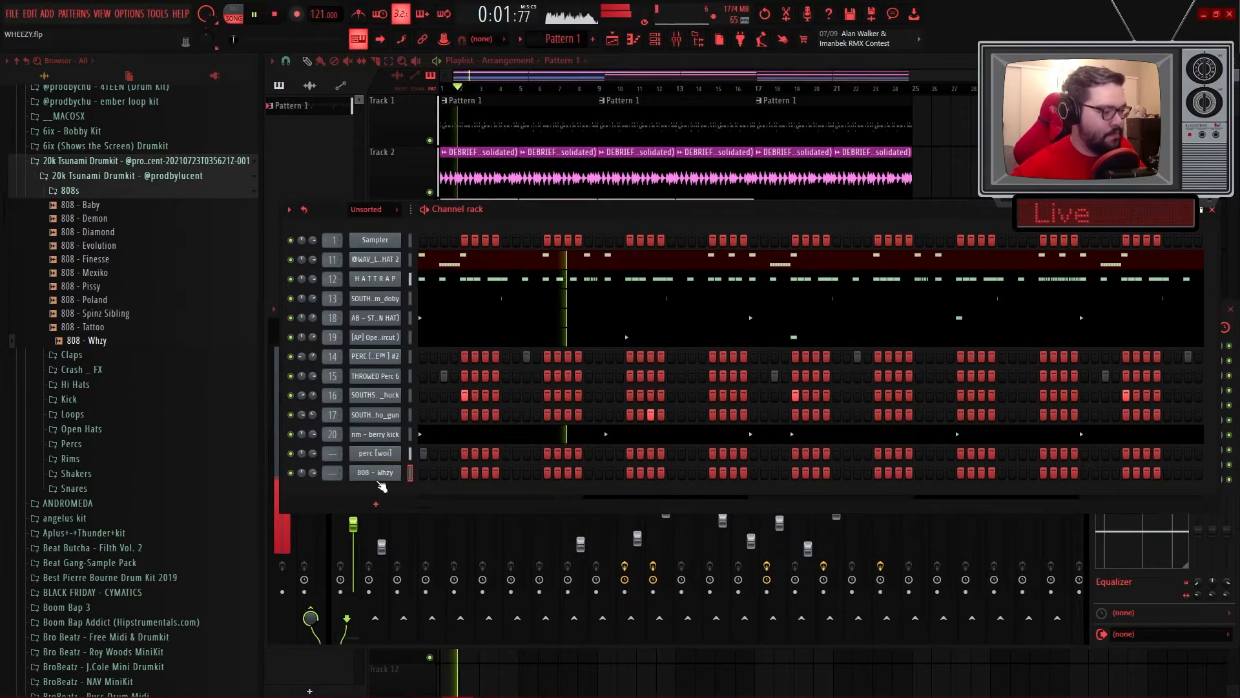
{"action": "right_click", "coordinate": [380, 475]}
{"action": "left_click", "coordinate": [420, 477]}
{"action": "key", "text": "space"}
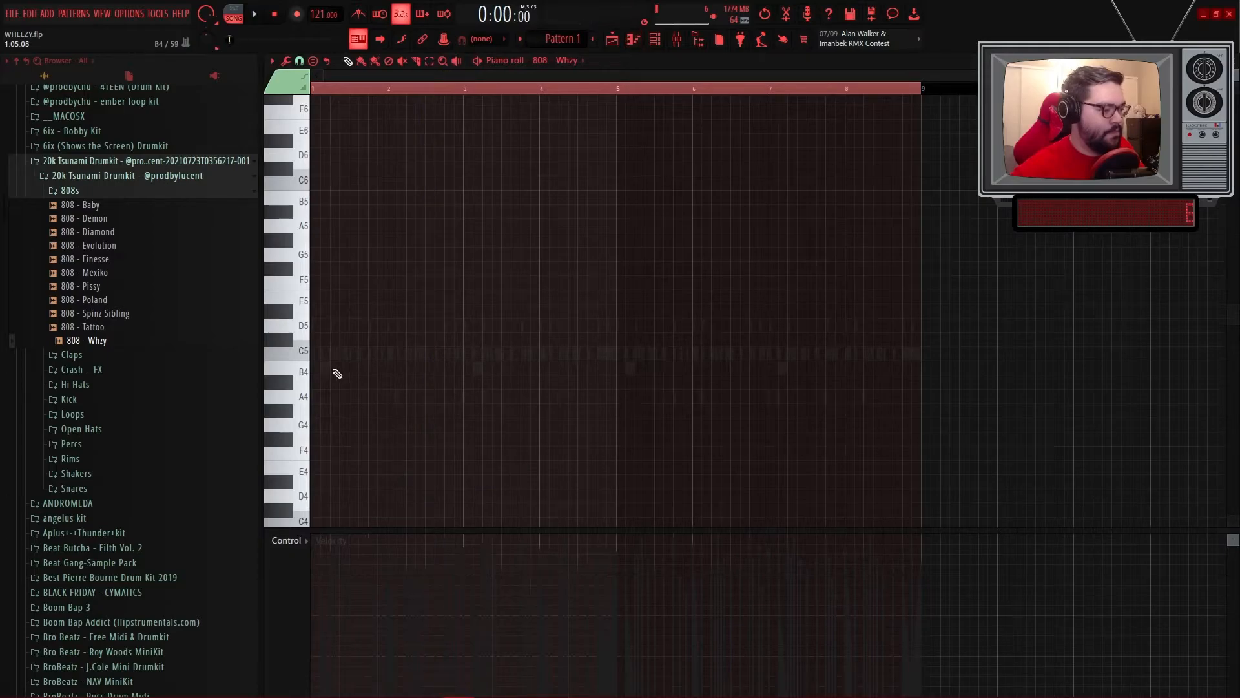
{"action": "scroll", "coordinate": [339, 374], "scroll_direction": "up", "scroll_amount": 4}
{"action": "mouse_move", "coordinate": [328, 299]}
{"action": "left_mouse_down"}
{"action": "mouse_move", "coordinate": [254, 288]}
{"action": "mouse_move", "coordinate": [216, 113]}
{"action": "mouse_move", "coordinate": [215, 126]}
{"action": "left_mouse_up"}
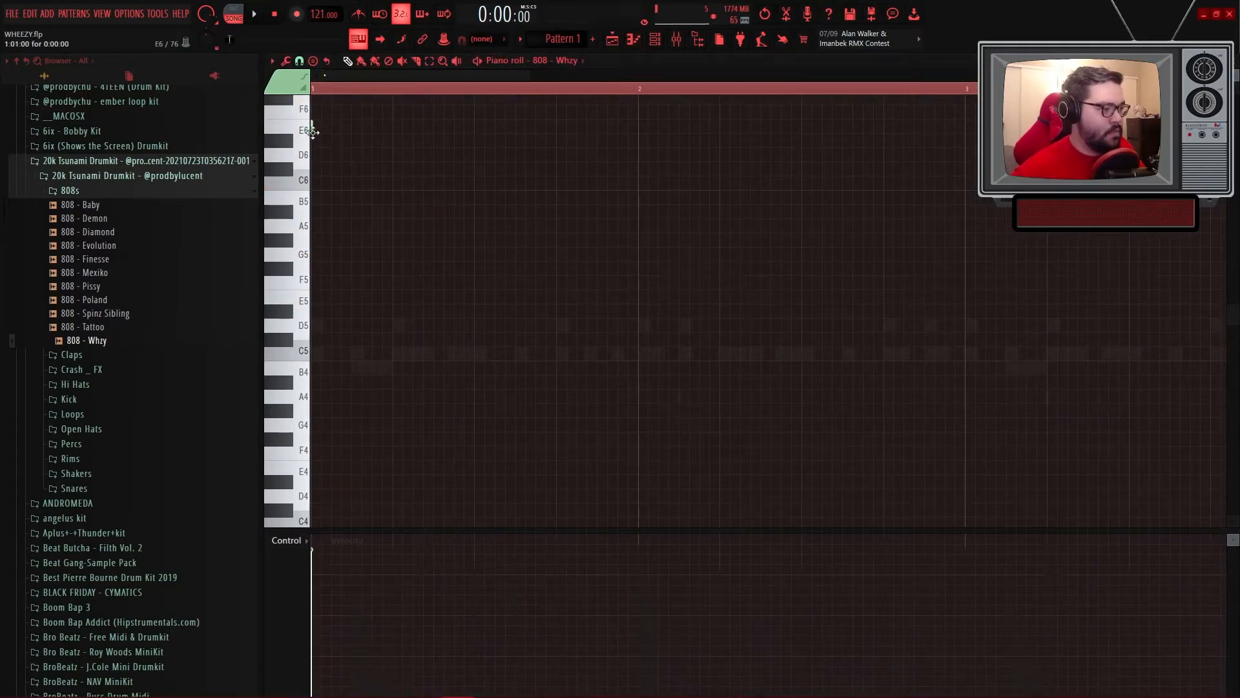
{"action": "left_click_drag", "start_coordinate": [314, 127], "coordinate": [474, 127]}
{"action": "key", "text": "space"}
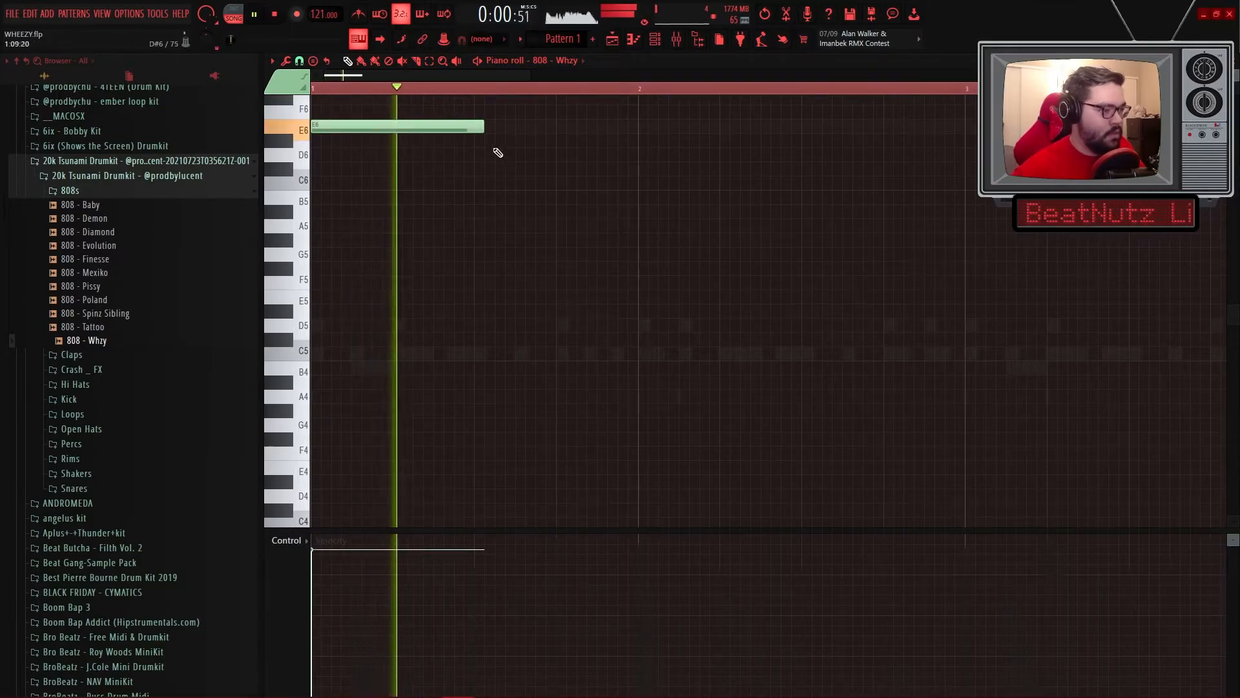
{"action": "key", "text": "space"}
{"action": "key", "text": "F6"}
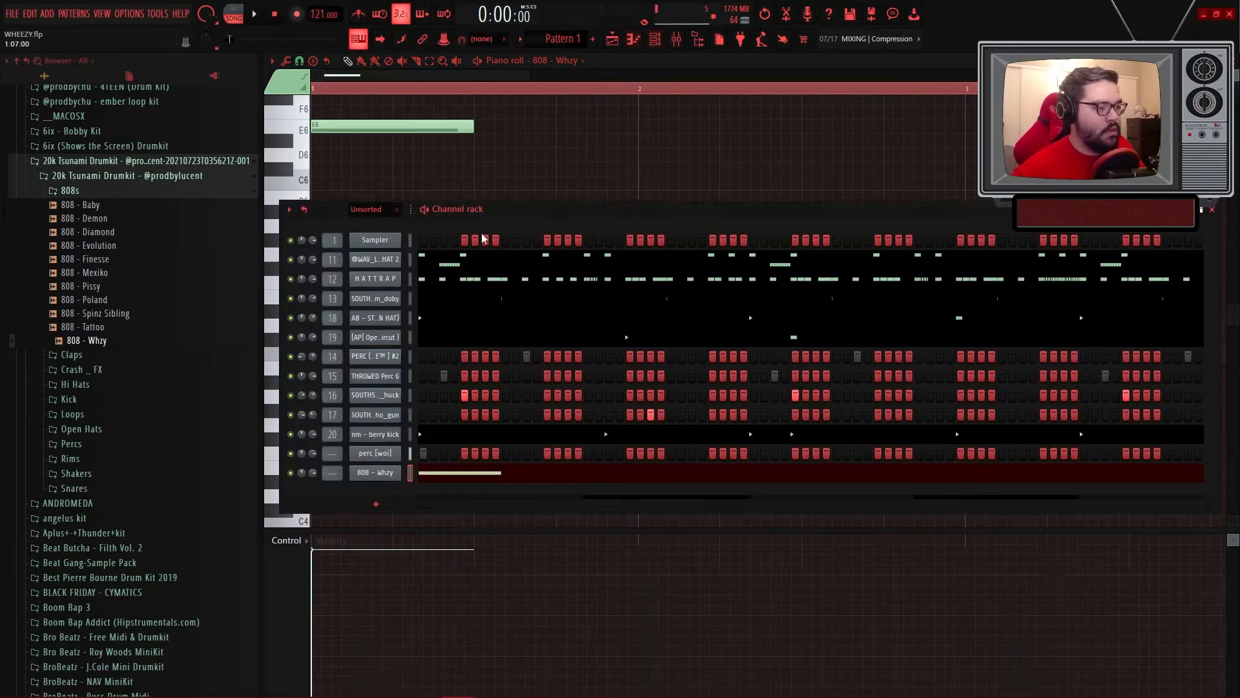
- Add a two-beat F#6 note near the start of bar 2 for 808 - Whzy and play the line
{"action": "key", "text": "F6"}
{"action": "key", "text": "space"}
{"action": "key", "text": "space"}
{"action": "left_click_drag", "start_coordinate": [694, 255], "coordinate": [693, 229]}
{"action": "key", "text": "space"}
{"action": "scroll", "coordinate": [682, 306], "scroll_direction": "down", "scroll_amount": 4}
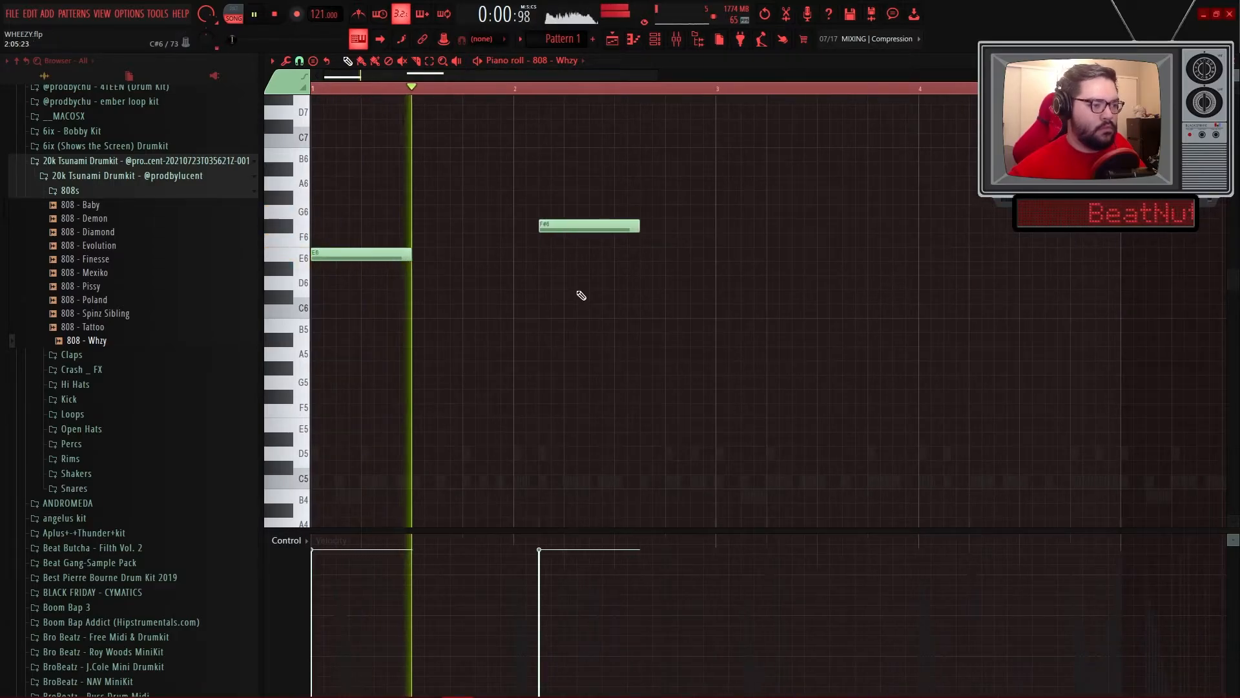
{"action": "scroll", "coordinate": [581, 295], "scroll_direction": "up", "scroll_amount": 3}
{"action": "scroll", "coordinate": [546, 306], "scroll_direction": "up", "scroll_amount": 3}
{"action": "scroll", "coordinate": [614, 283], "scroll_direction": "down", "scroll_amount": 3}
{"action": "key", "text": "space"}
- Add D6 notes in the second half of bar 2 and C6 notes in bar 3
{"action": "scroll", "coordinate": [696, 252], "scroll_direction": "up", "scroll_amount": 3}
{"action": "left_click", "coordinate": [662, 268]}
{"action": "left_click_drag", "start_coordinate": [661, 275], "coordinate": [665, 318]}
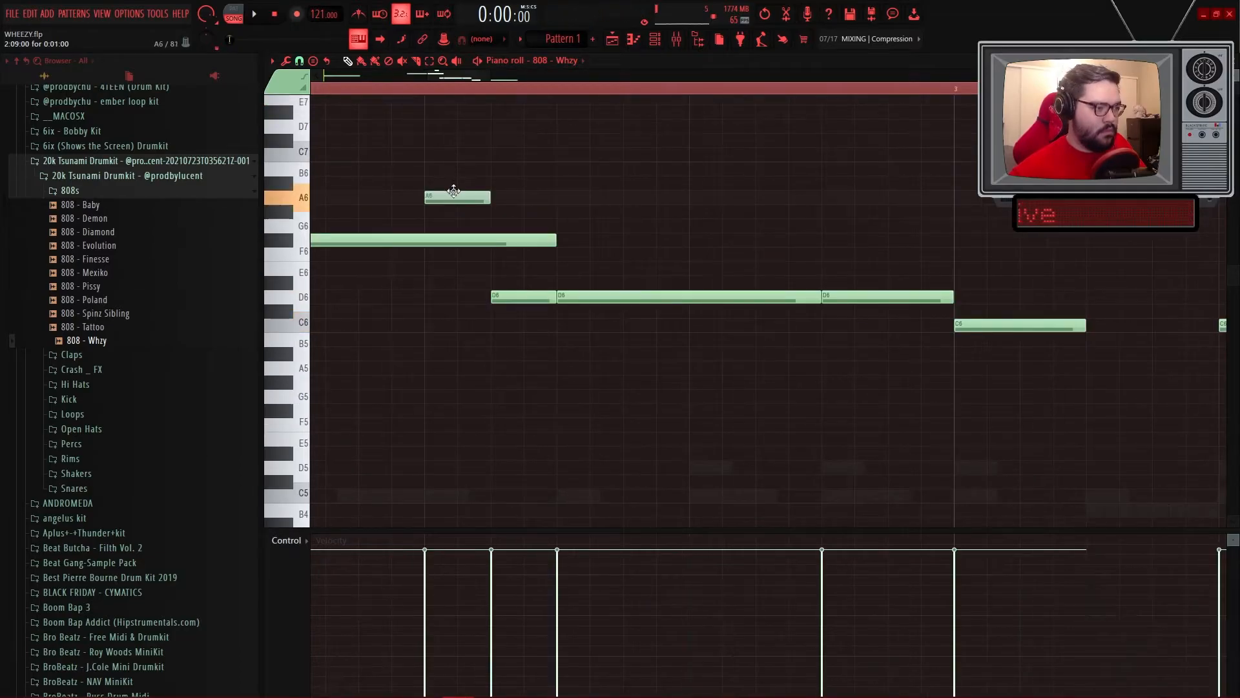
{"action": "left_click_drag", "start_coordinate": [453, 191], "coordinate": [456, 299]}
{"action": "scroll", "coordinate": [477, 346], "scroll_direction": "down", "scroll_amount": 4}
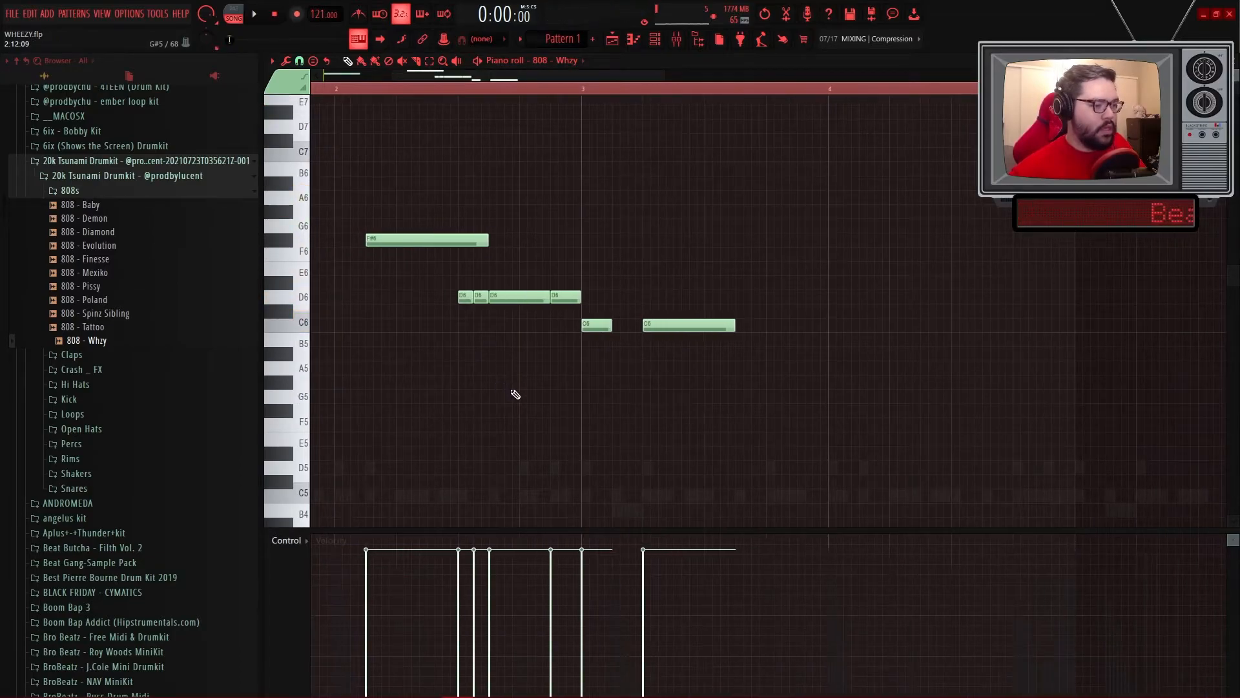
{"action": "scroll", "coordinate": [465, 352], "scroll_direction": "up", "scroll_amount": 3}
{"action": "scroll", "coordinate": [421, 341], "scroll_direction": "down", "scroll_amount": 5}
{"action": "scroll", "coordinate": [606, 369], "scroll_direction": "up", "scroll_amount": 4}
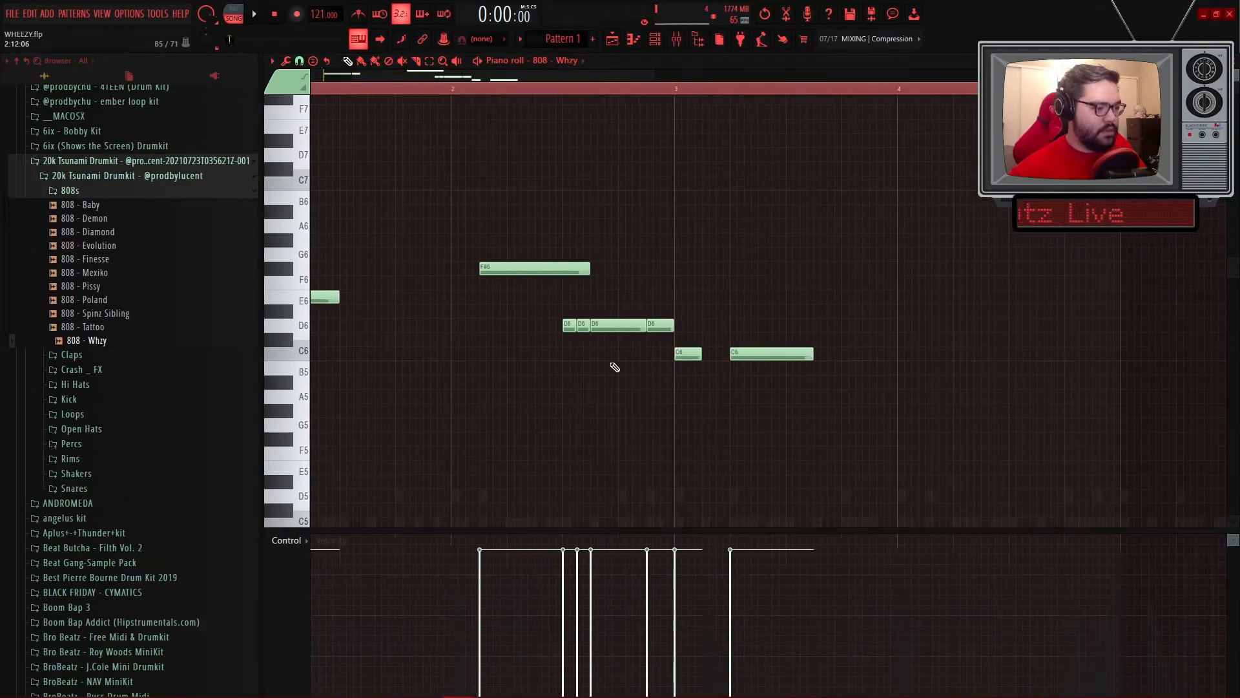
- Reduce the D6 run to one two-beat note in bar 2, and start bar 3 with two adjoining one-beat C6 notes
{"action": "right_click", "coordinate": [593, 326]}
{"action": "right_click", "coordinate": [650, 327]}
{"action": "right_click", "coordinate": [733, 354]}
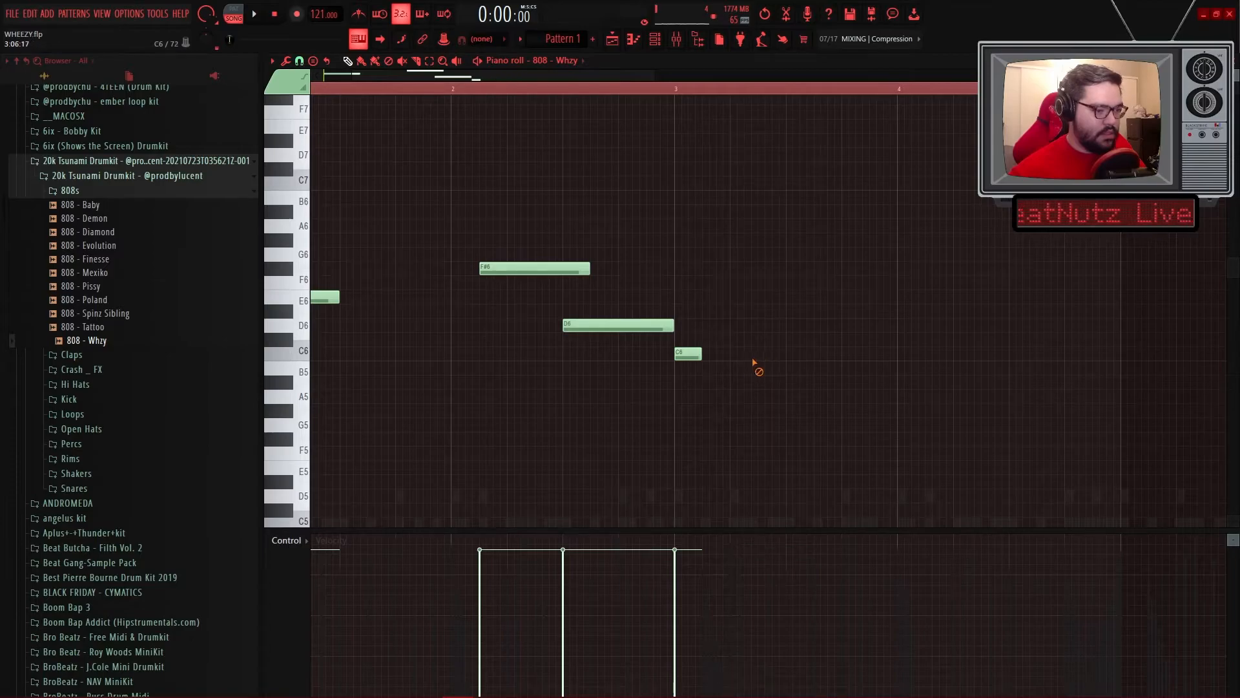
{"action": "left_click_drag", "start_coordinate": [701, 354], "coordinate": [728, 355]}
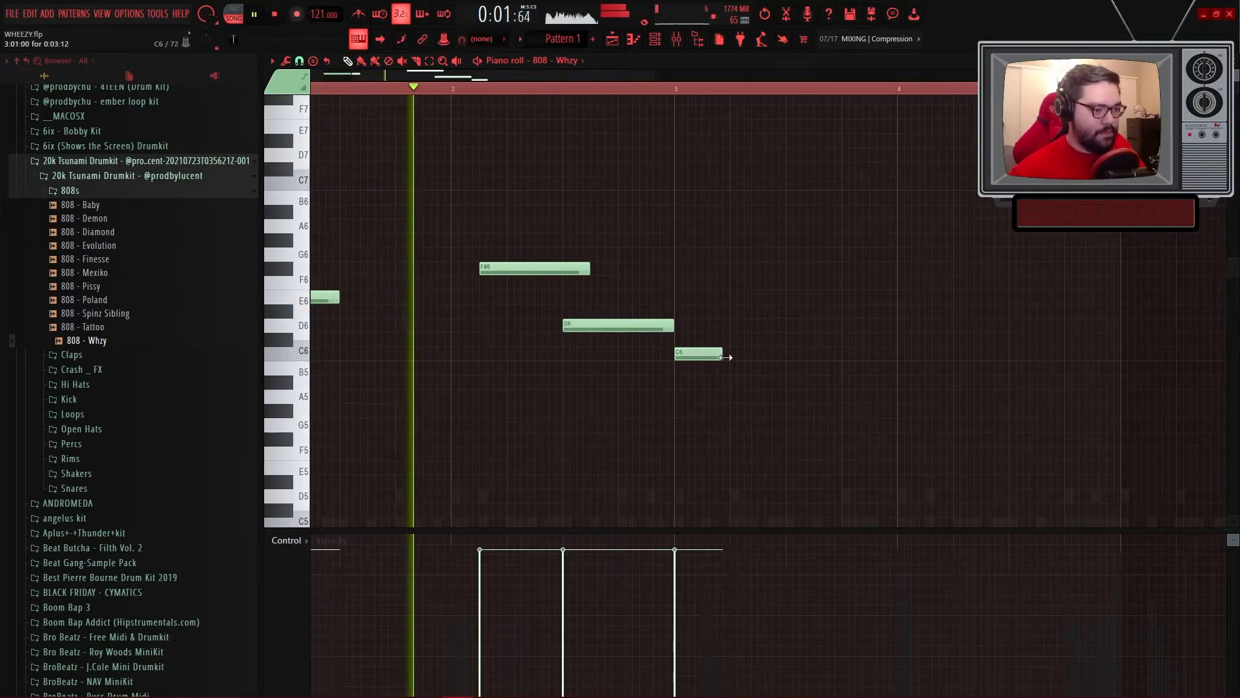
{"action": "scroll", "coordinate": [745, 367], "scroll_direction": "up", "scroll_amount": 5}
{"action": "left_click", "coordinate": [699, 359]}
{"action": "scroll", "coordinate": [710, 378], "scroll_direction": "down", "scroll_amount": 5}
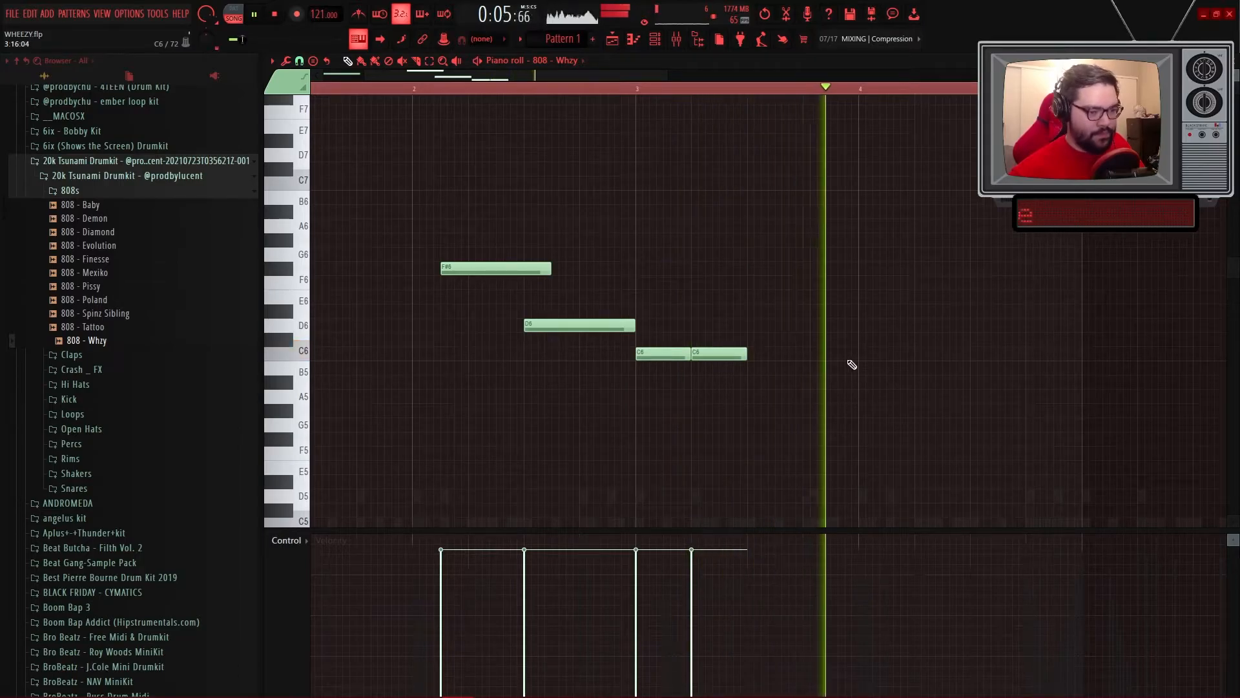
- Add a one-beat B5 note on beat 2 of bar 4 and play back the bass line
{"action": "scroll", "coordinate": [885, 365], "scroll_direction": "up", "scroll_amount": 4}
{"action": "key", "text": "space"}
{"action": "left_click", "coordinate": [943, 379]}
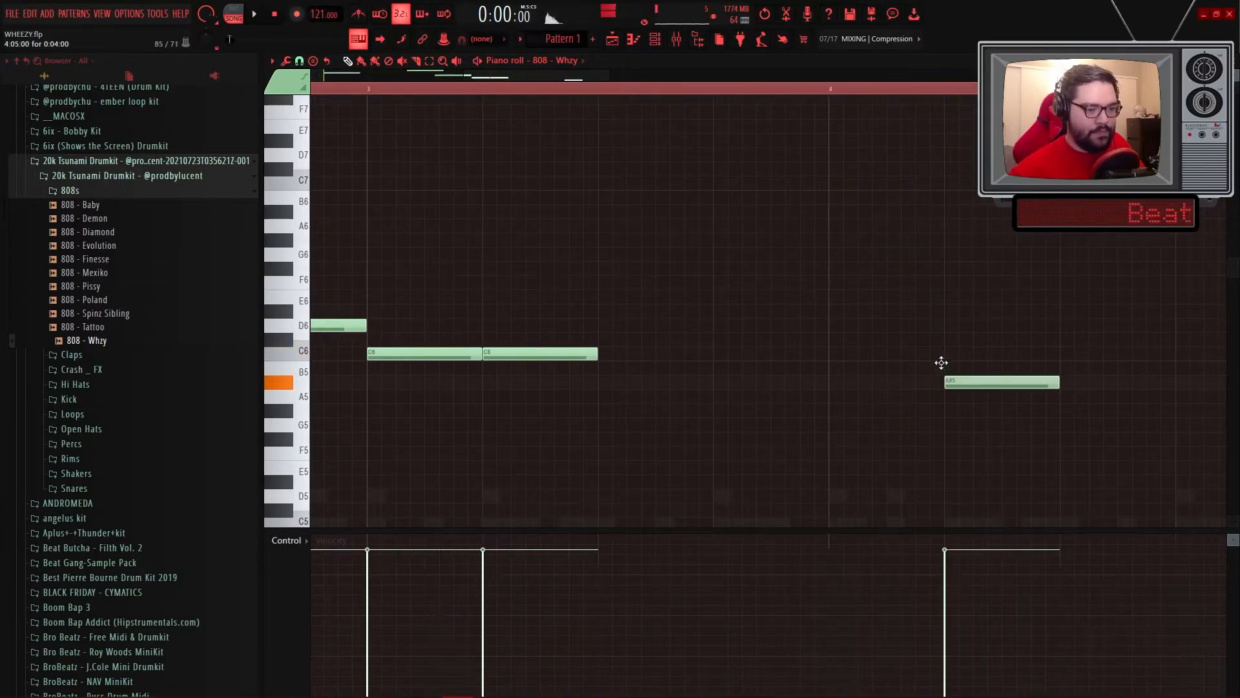
{"action": "left_click_drag", "start_coordinate": [943, 366], "coordinate": [941, 360]}
{"action": "key", "text": "space"}
{"action": "scroll", "coordinate": [840, 388], "scroll_direction": "down", "scroll_amount": 6}
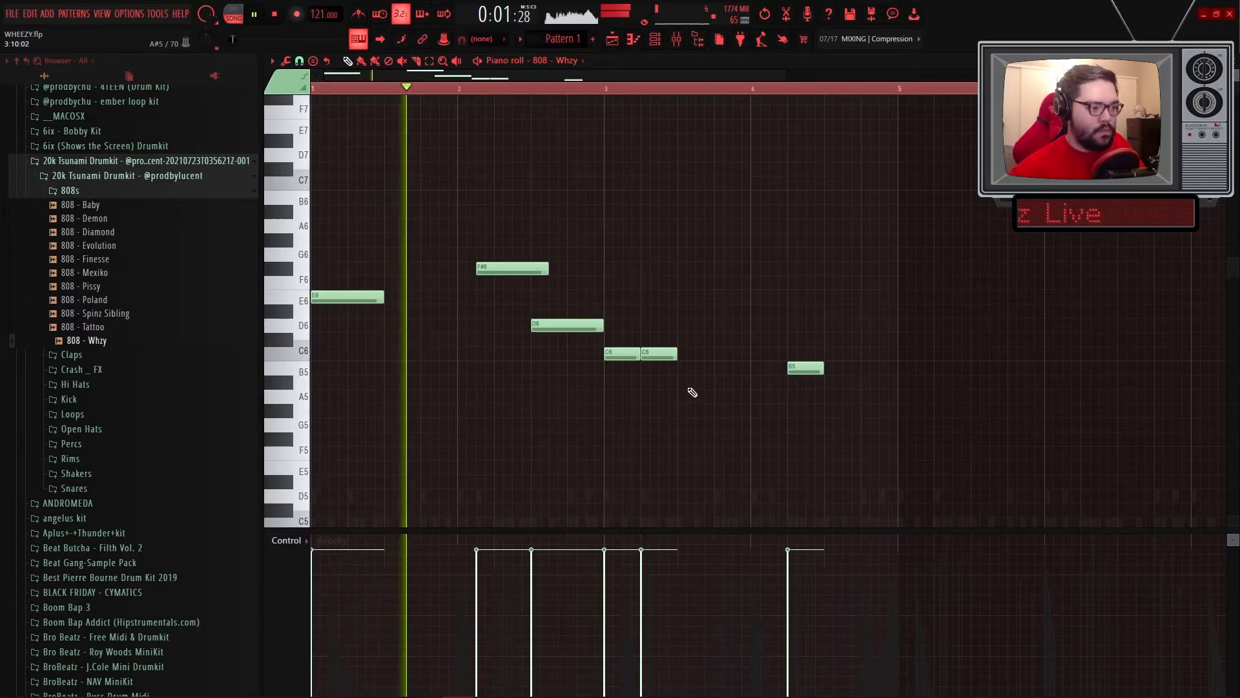
{"action": "scroll", "coordinate": [688, 391], "scroll_direction": "up", "scroll_amount": 3}
{"action": "scroll", "coordinate": [342, 285], "scroll_direction": "down", "scroll_amount": 3}
{"action": "key", "text": "space"}
{"action": "key", "text": "space"}
- Replace the F#6 note in bar 2 with a one-beat E6 note directly before the D6 note
{"action": "right_click", "coordinate": [352, 272]}
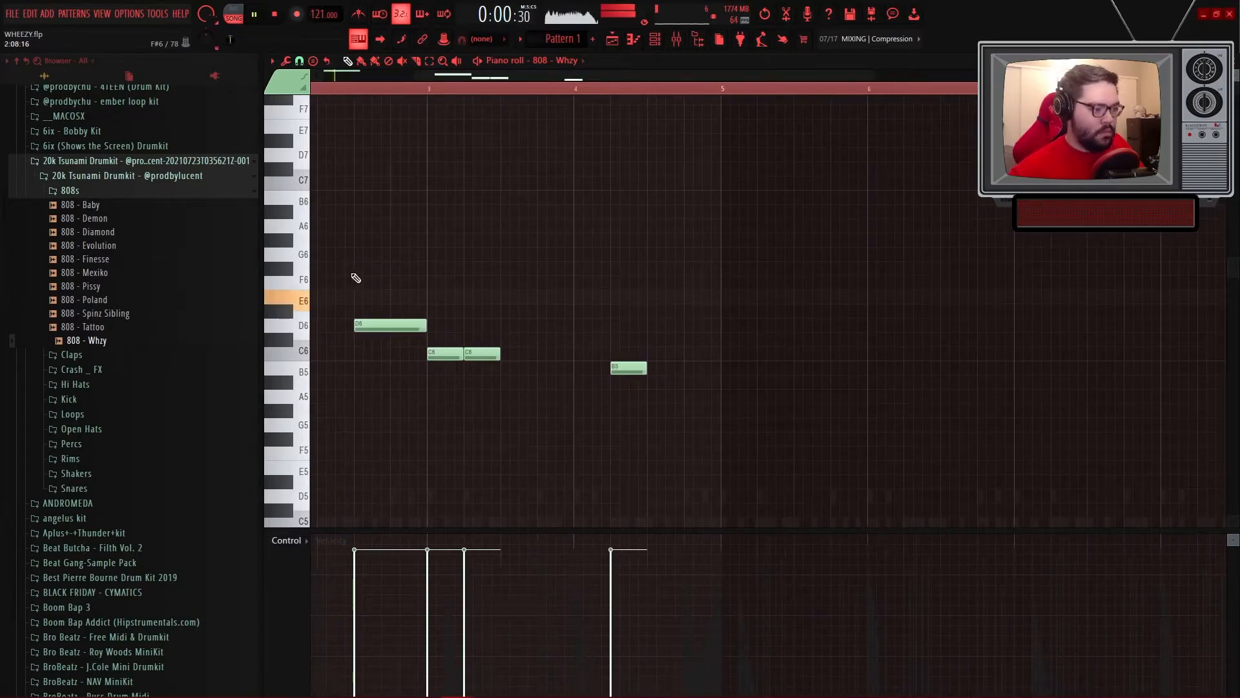
{"action": "scroll", "coordinate": [375, 283], "scroll_direction": "down", "scroll_amount": 2}
{"action": "scroll", "coordinate": [452, 300], "scroll_direction": "up", "scroll_amount": 4}
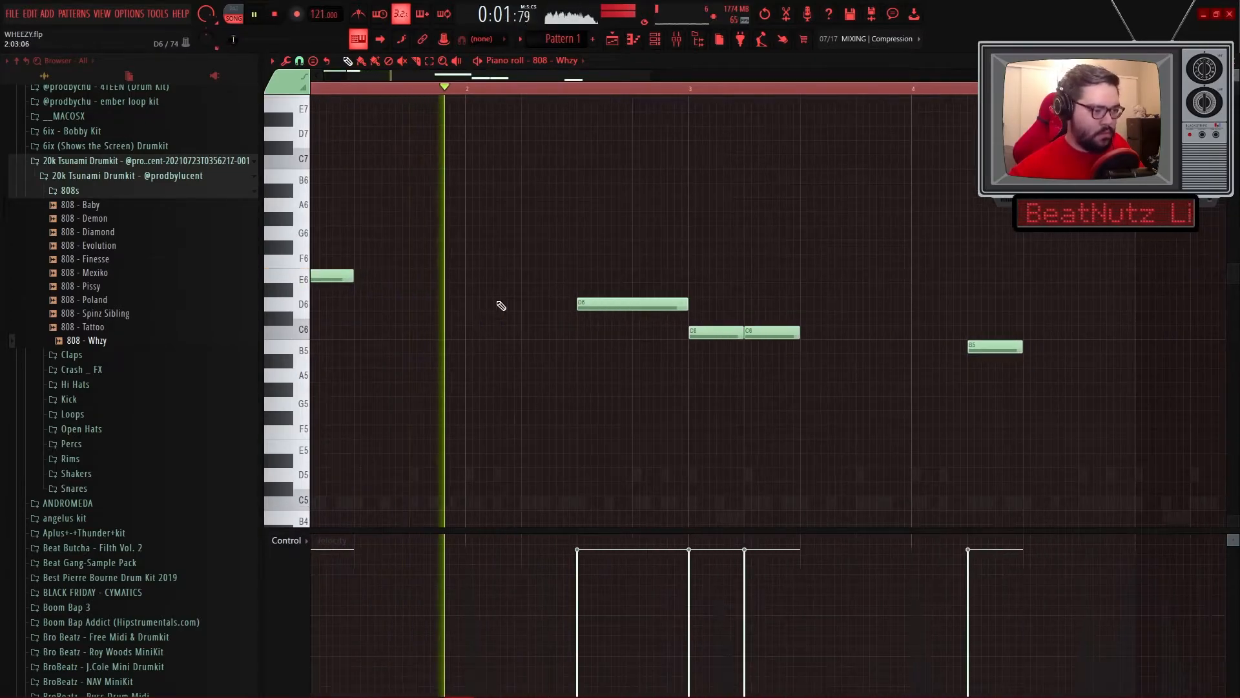
{"action": "left_click", "coordinate": [530, 277]}
{"action": "scroll", "coordinate": [552, 367], "scroll_direction": "down", "scroll_amount": 2}
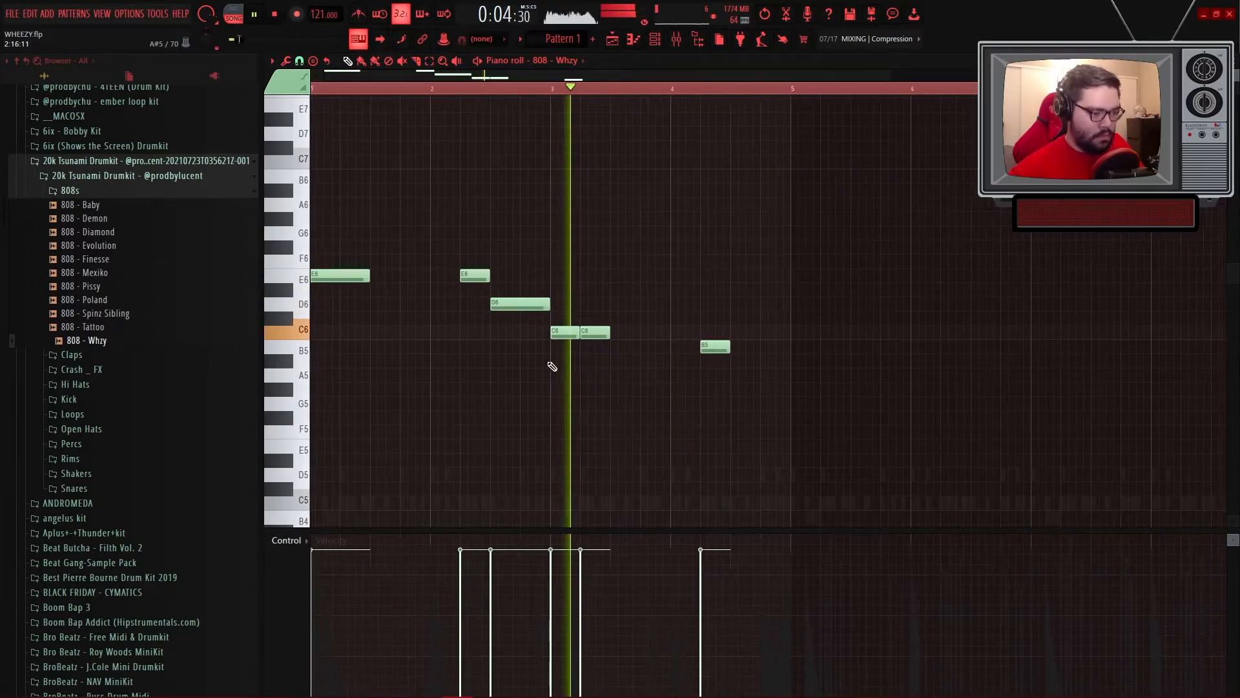
- Add a one-beat C6 on beat 4 of bar 3 and a half-beat F#6 ending bar 4, and repeat the four bars through bar 8
{"action": "scroll", "coordinate": [673, 381], "scroll_direction": "up", "scroll_amount": 2}
{"action": "left_click", "coordinate": [608, 332]}
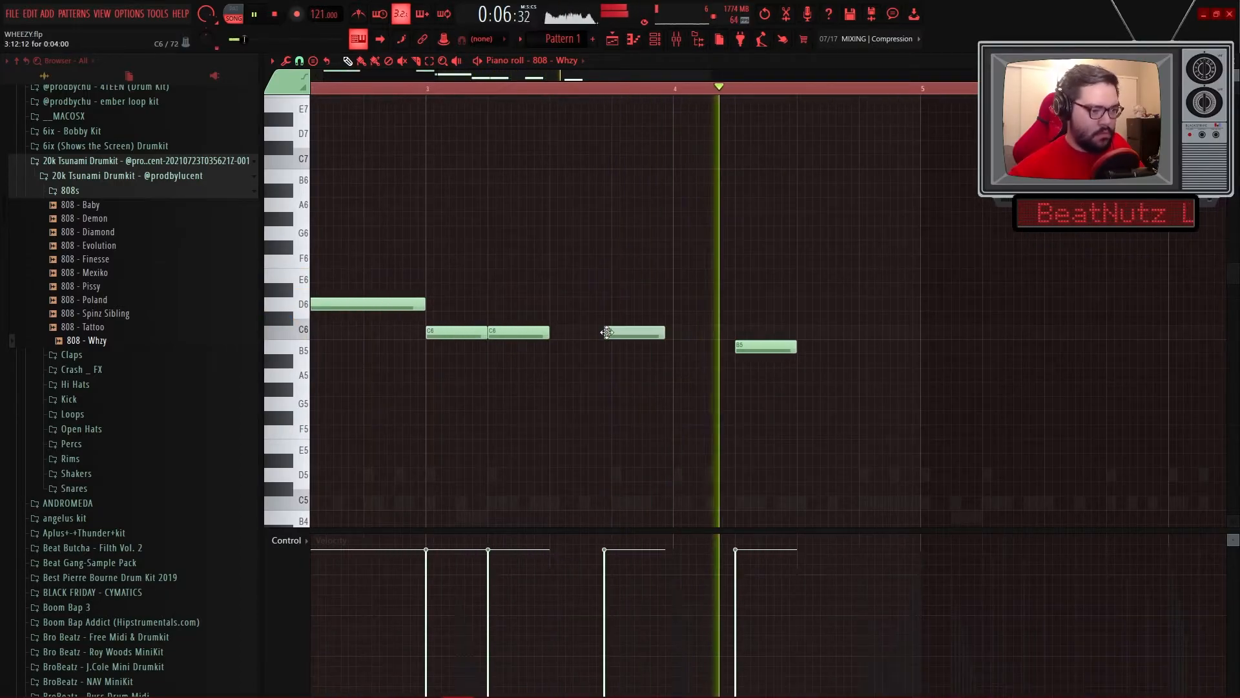
{"action": "left_click_drag", "start_coordinate": [607, 332], "coordinate": [616, 332]}
{"action": "scroll", "coordinate": [665, 367], "scroll_direction": "down", "scroll_amount": 3}
{"action": "scroll", "coordinate": [672, 362], "scroll_direction": "up", "scroll_amount": 3}
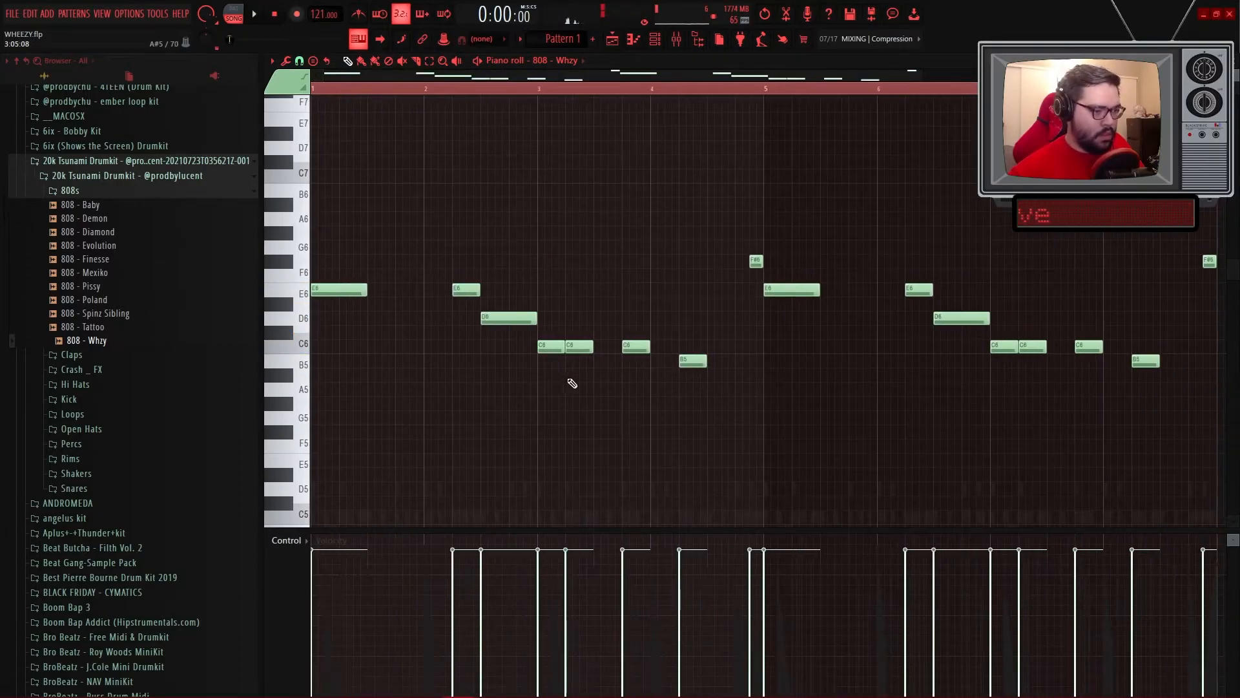
- Cut all the 808 - Whzy notes out of Pattern 1
{"action": "scroll", "coordinate": [573, 384], "scroll_direction": "down", "scroll_amount": 2}
{"action": "key", "text": "ctrl+a"}
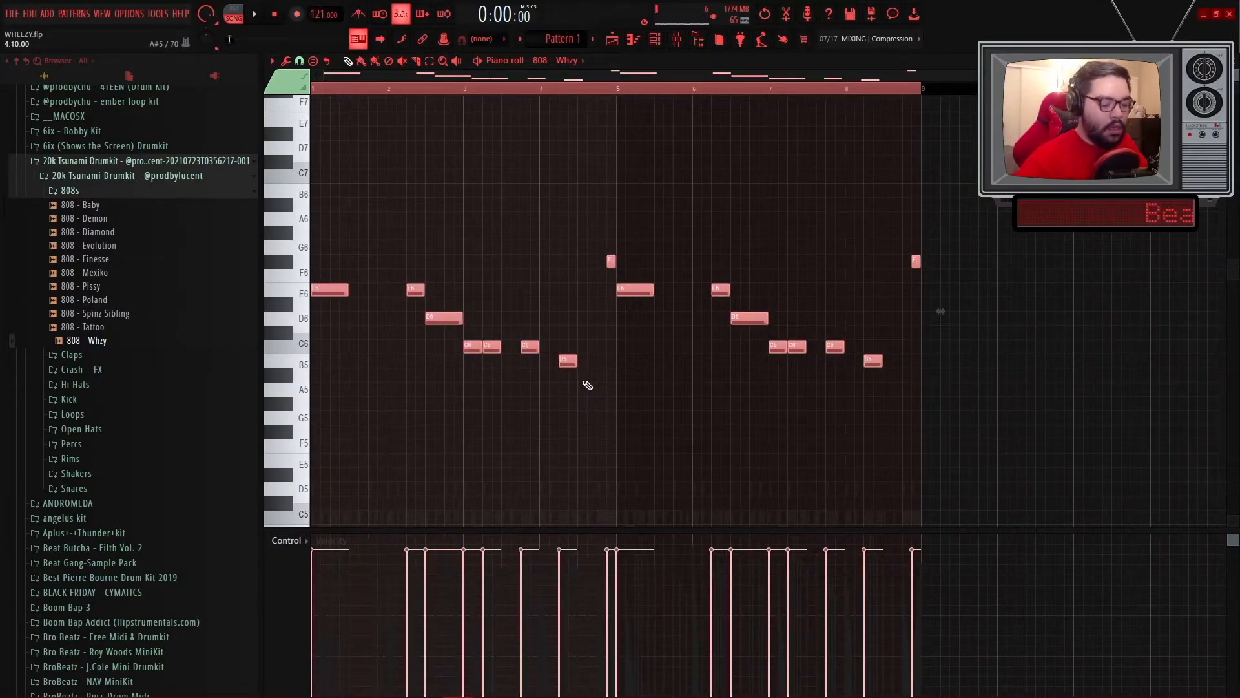
{"action": "key", "text": "Delete"}
- Shift all playlist clips down one track to free Track 1, and clear the clip selection
{"action": "left_click", "coordinate": [611, 39]}
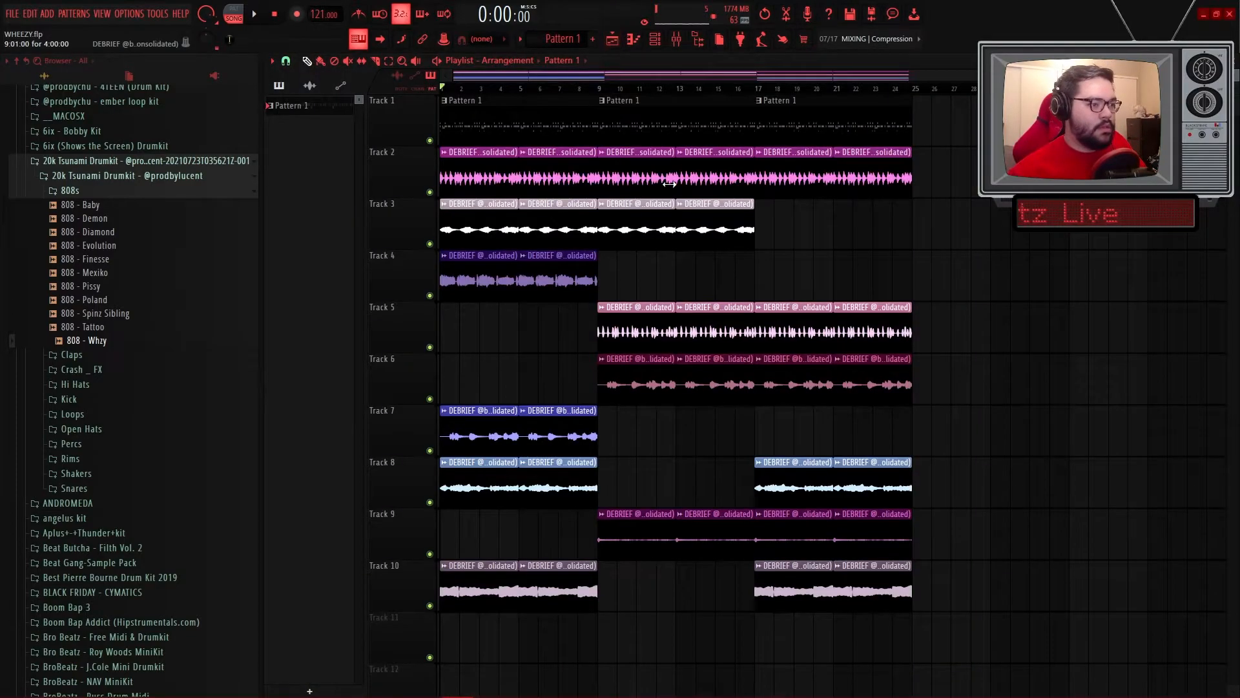
{"action": "key", "text": "shift+Down"}
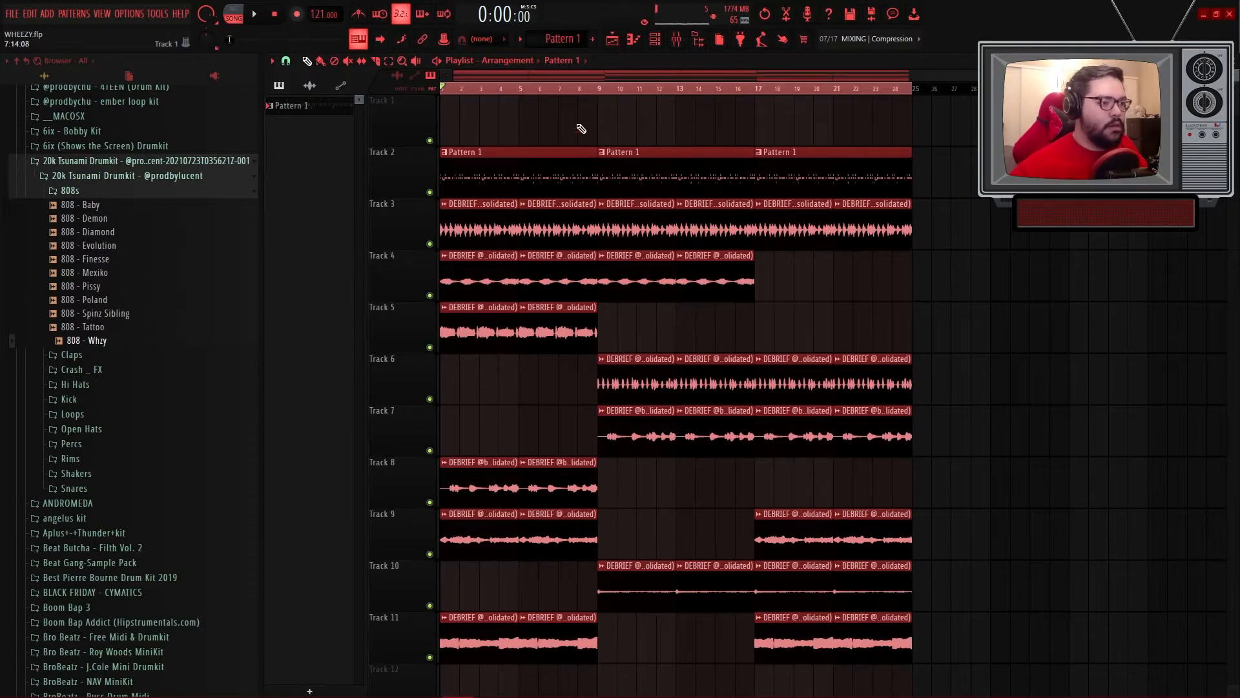
{"action": "key", "text": "ctrl+d"}
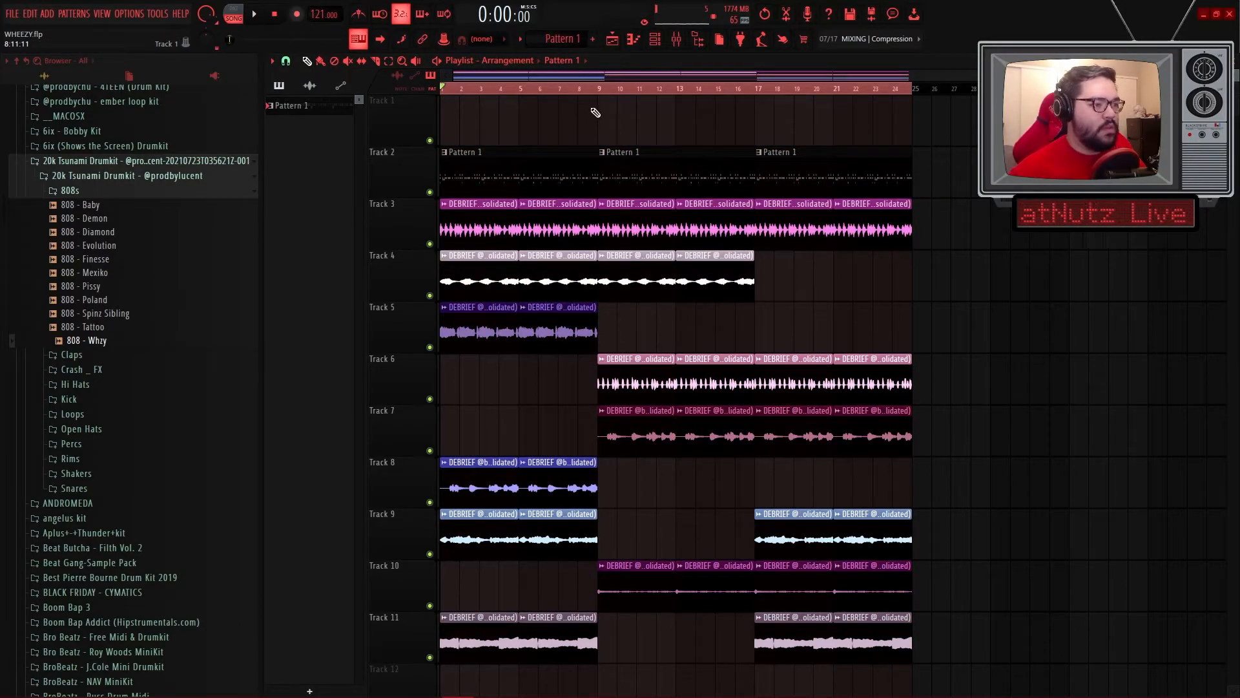
- Create Pattern 2, place it at bar 1 of Track 1 and extend its clip to 24 bars
{"action": "scroll", "coordinate": [550, 39], "scroll_direction": "up", "scroll_amount": 1}
{"action": "left_click_drag", "start_coordinate": [451, 105], "coordinate": [378, 105]}
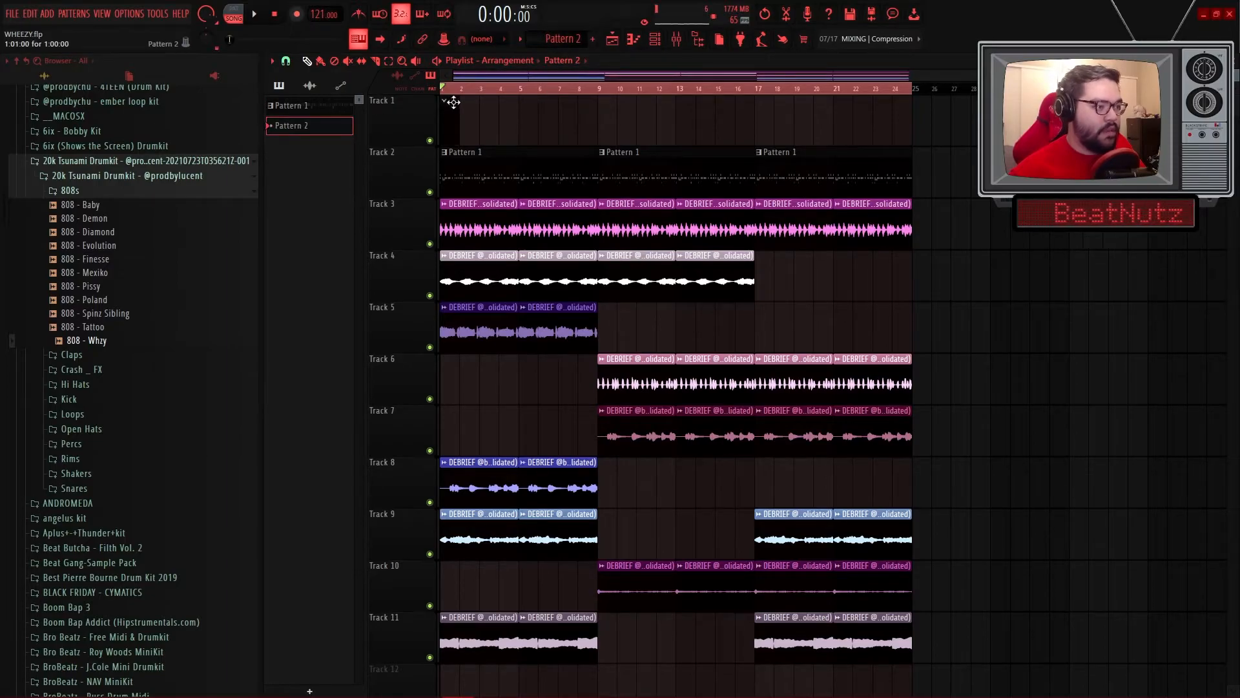
{"action": "left_click_drag", "start_coordinate": [459, 108], "coordinate": [914, 111]}
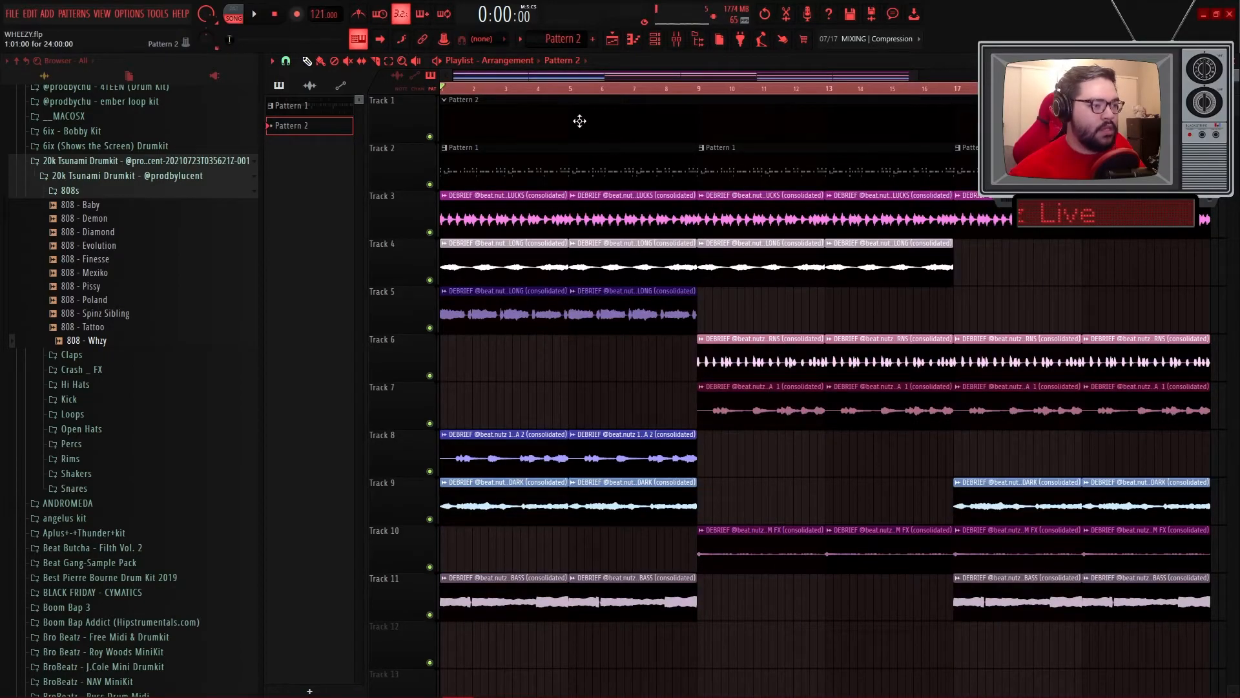
- Open the 808 - Whzy piano roll in Pattern 2 and paste the cut bass notes at bar 1
{"action": "key", "text": "F6"}
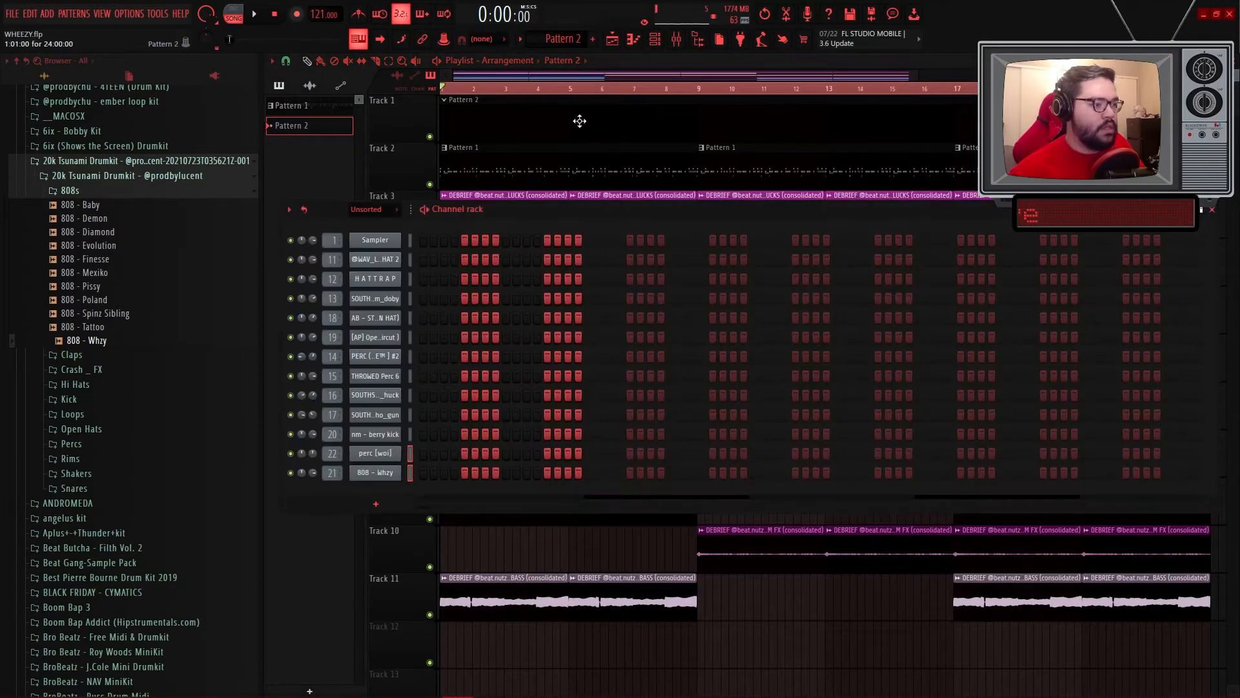
{"action": "right_click", "coordinate": [391, 474]}
{"action": "left_click", "coordinate": [429, 472]}
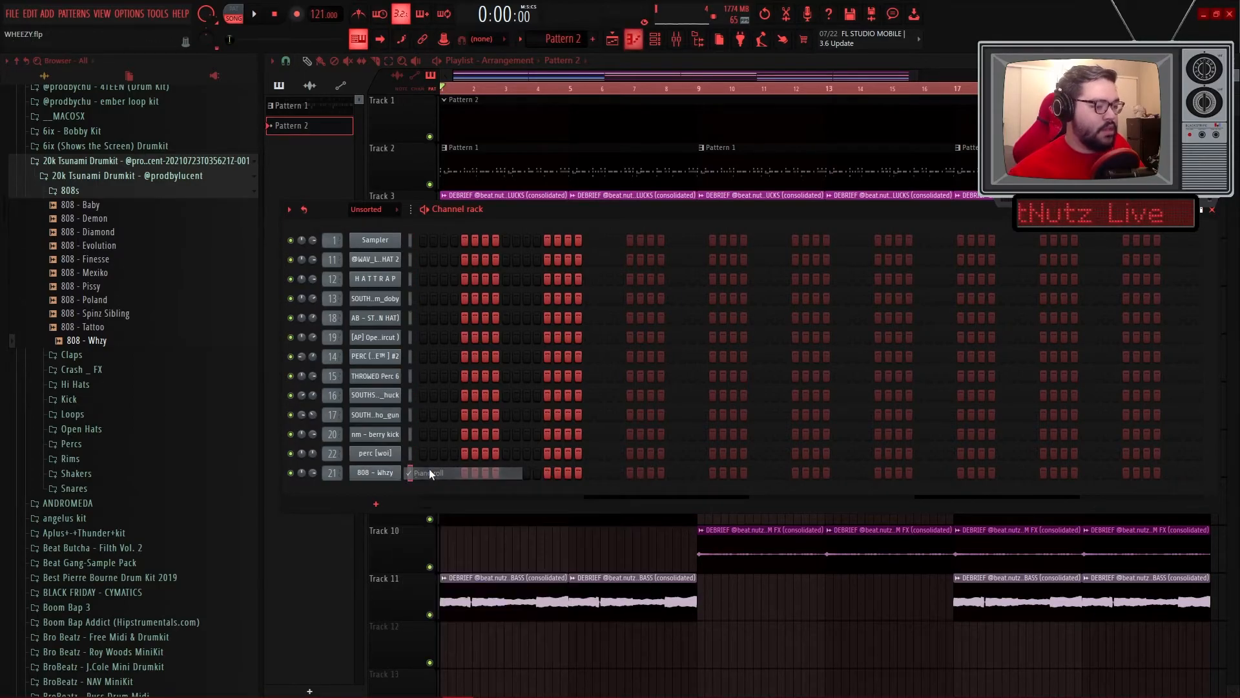
{"action": "right_click", "coordinate": [401, 473]}
{"action": "left_click", "coordinate": [429, 475]}
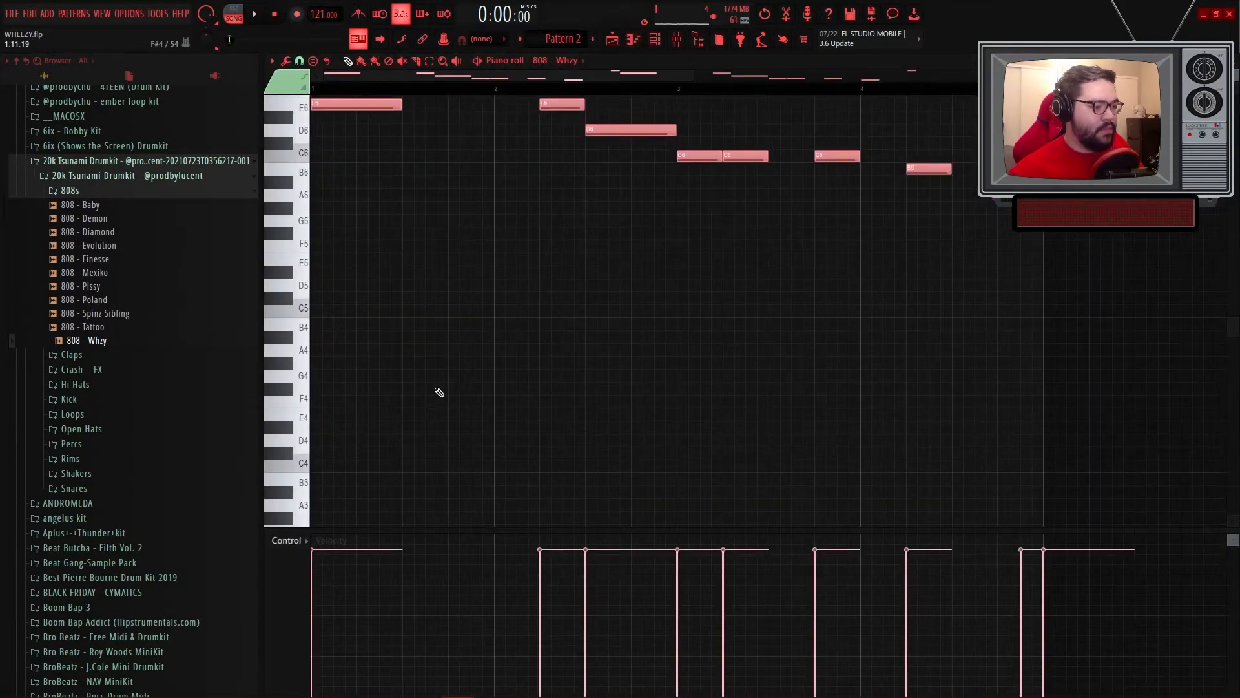
- Repeat the eight-bar 808 line to fill all 24 bars of Pattern 2, and deselect the notes
{"action": "key", "text": "ctrl+a"}
{"action": "key", "text": "ctrl+b"}
{"action": "key", "text": "ctrl+b"}
{"action": "key", "text": "ctrl+a"}
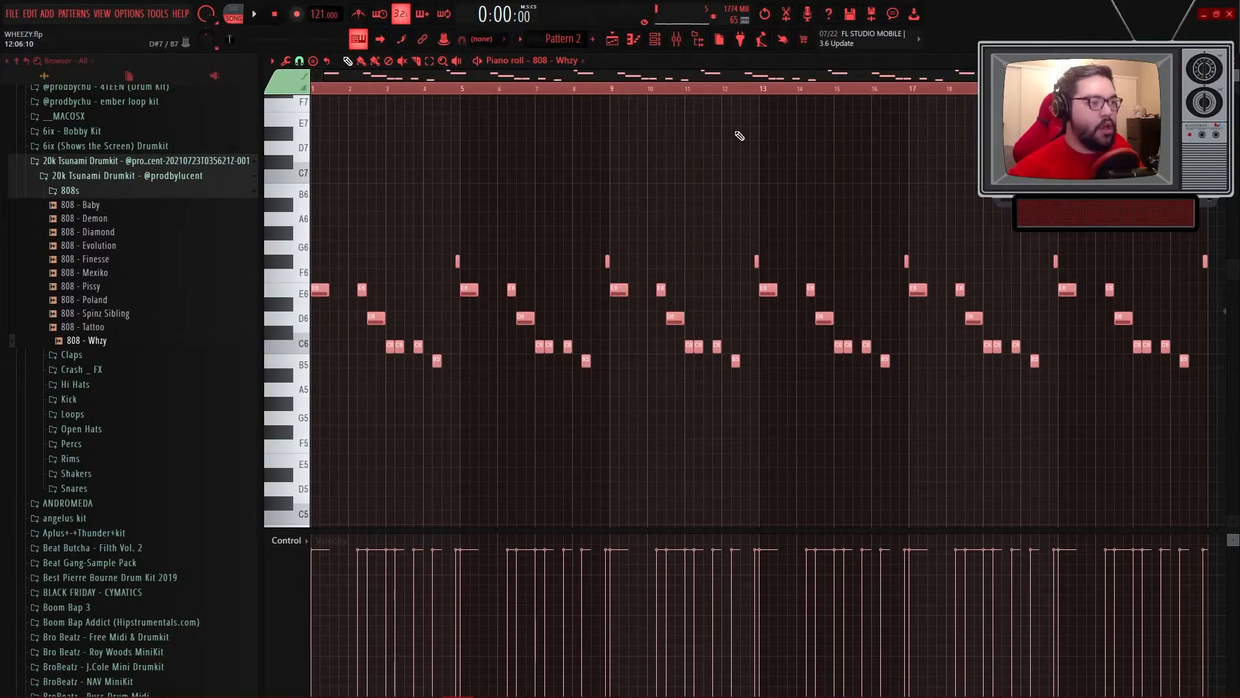
{"action": "key", "text": "ctrl+d"}
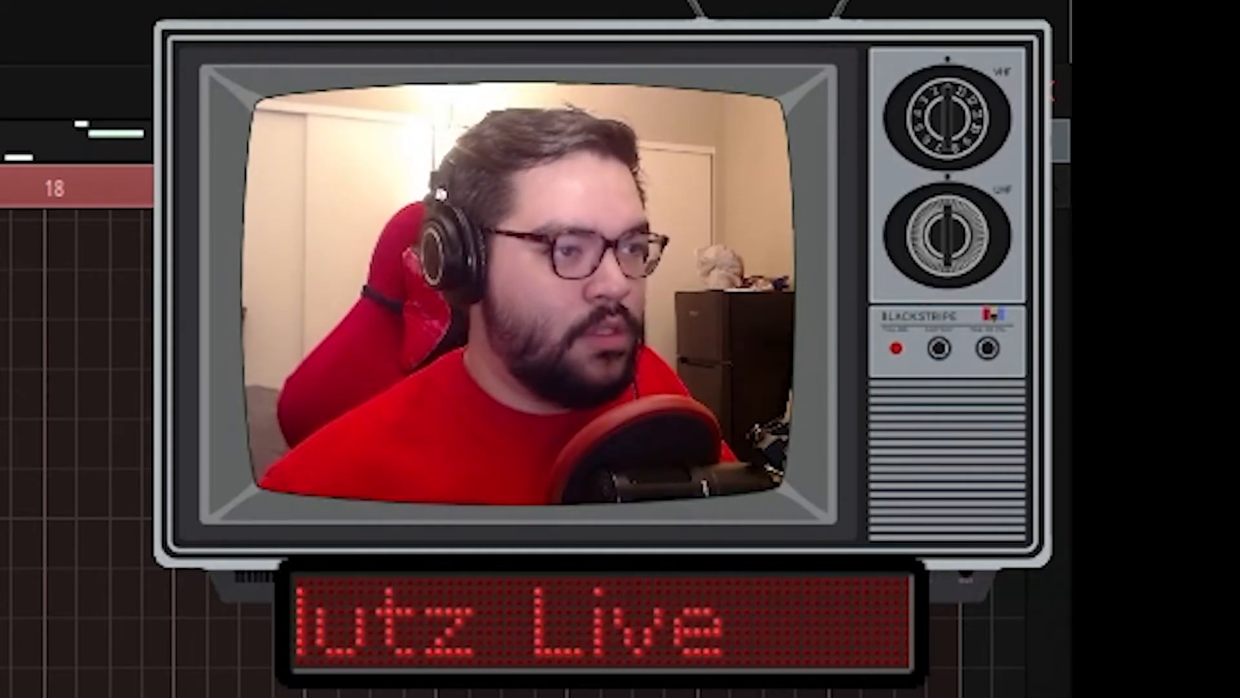
- Open the nm - berry kick piano roll in Pattern 1 from the playlist and cut all its notes
{"action": "key", "text": "F5"}
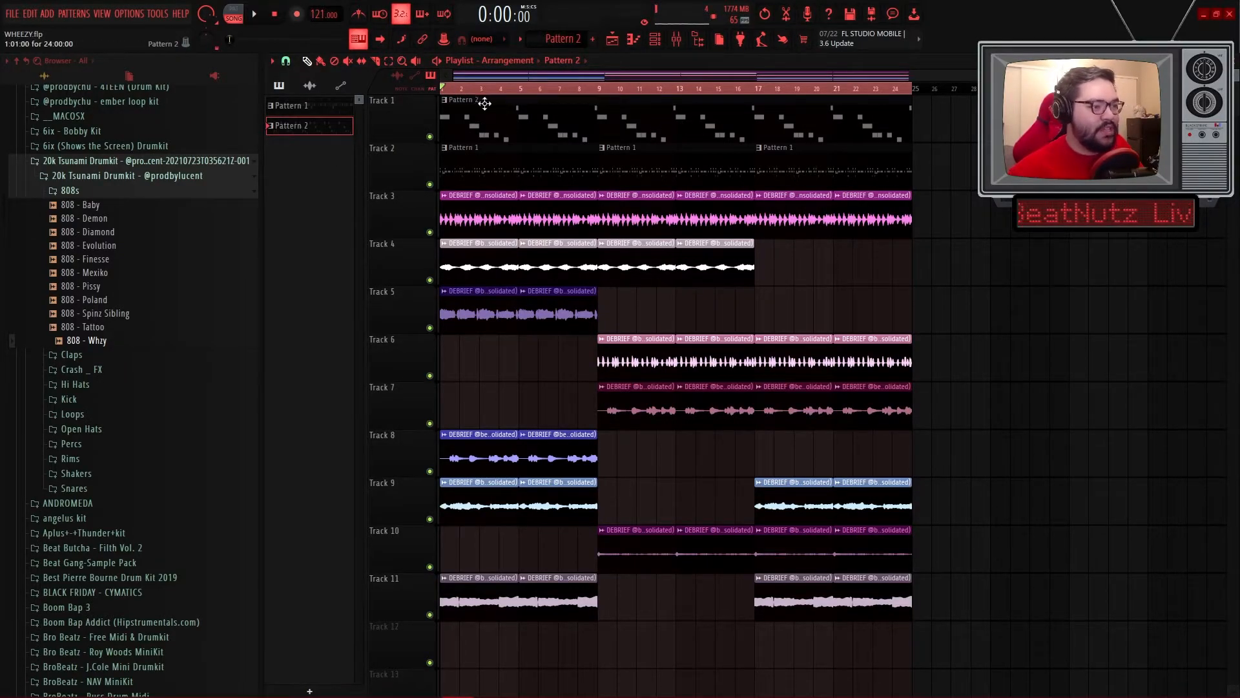
{"action": "double_click", "coordinate": [541, 160]}
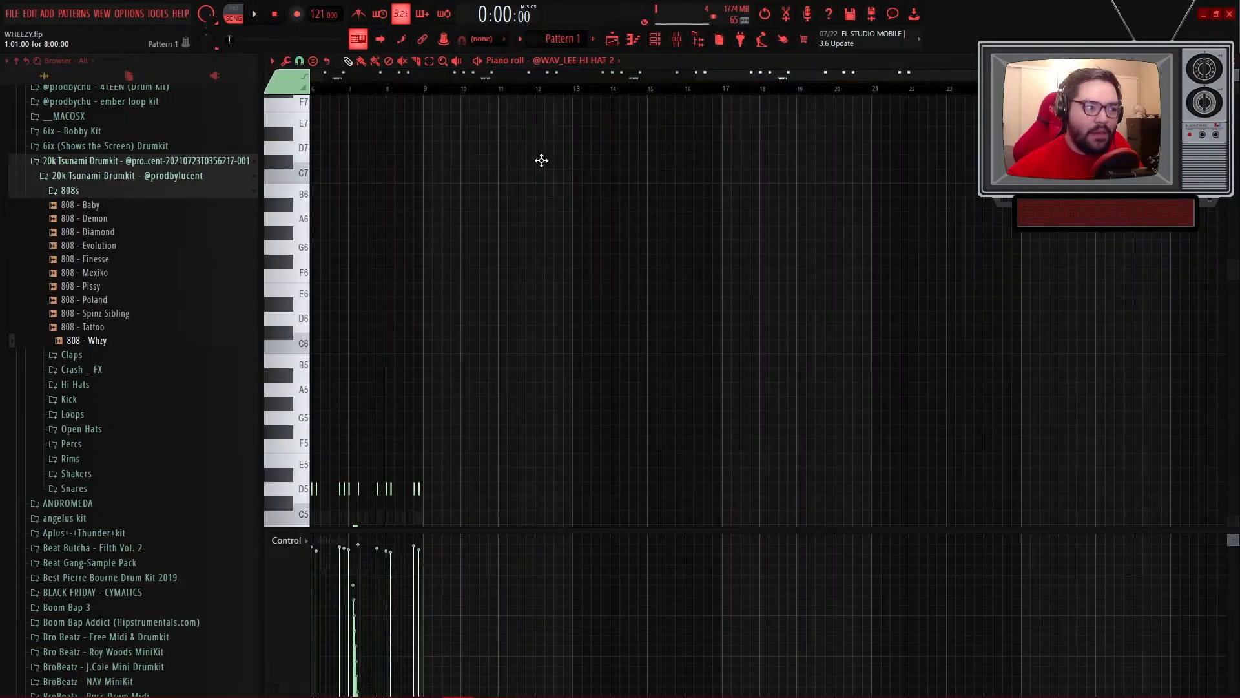
{"action": "left_click", "coordinate": [565, 70]}
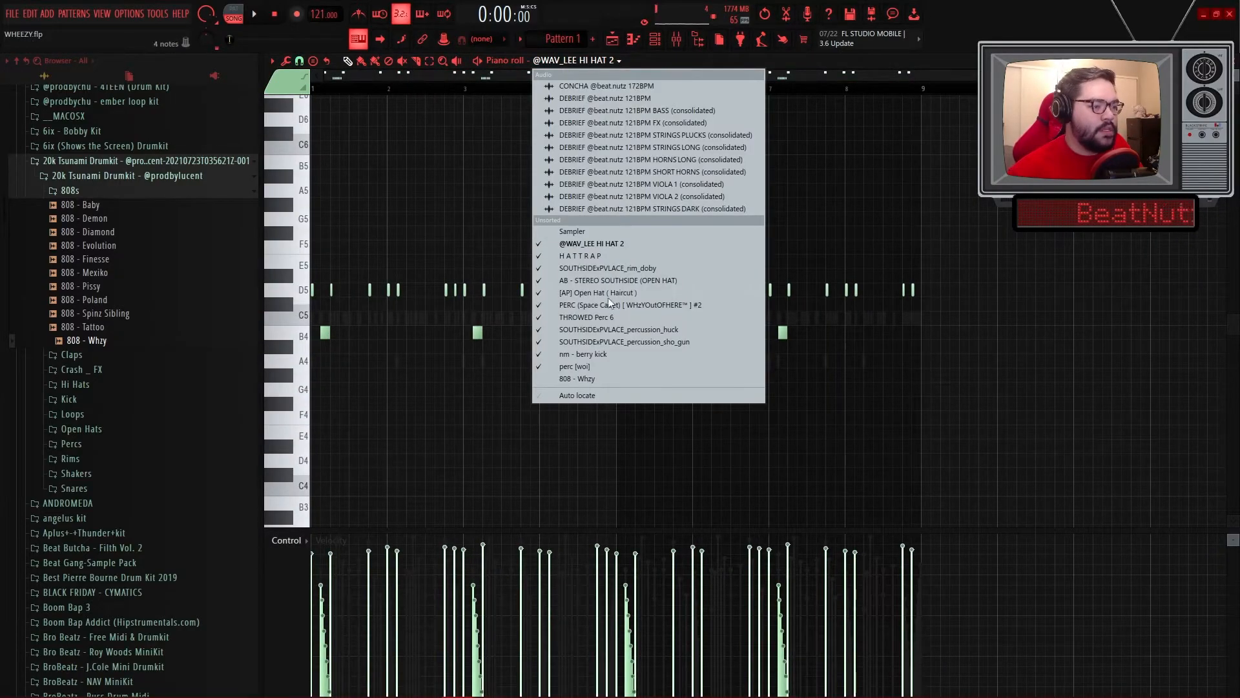
{"action": "left_click", "coordinate": [592, 355]}
{"action": "key", "text": "ctrl+a"}
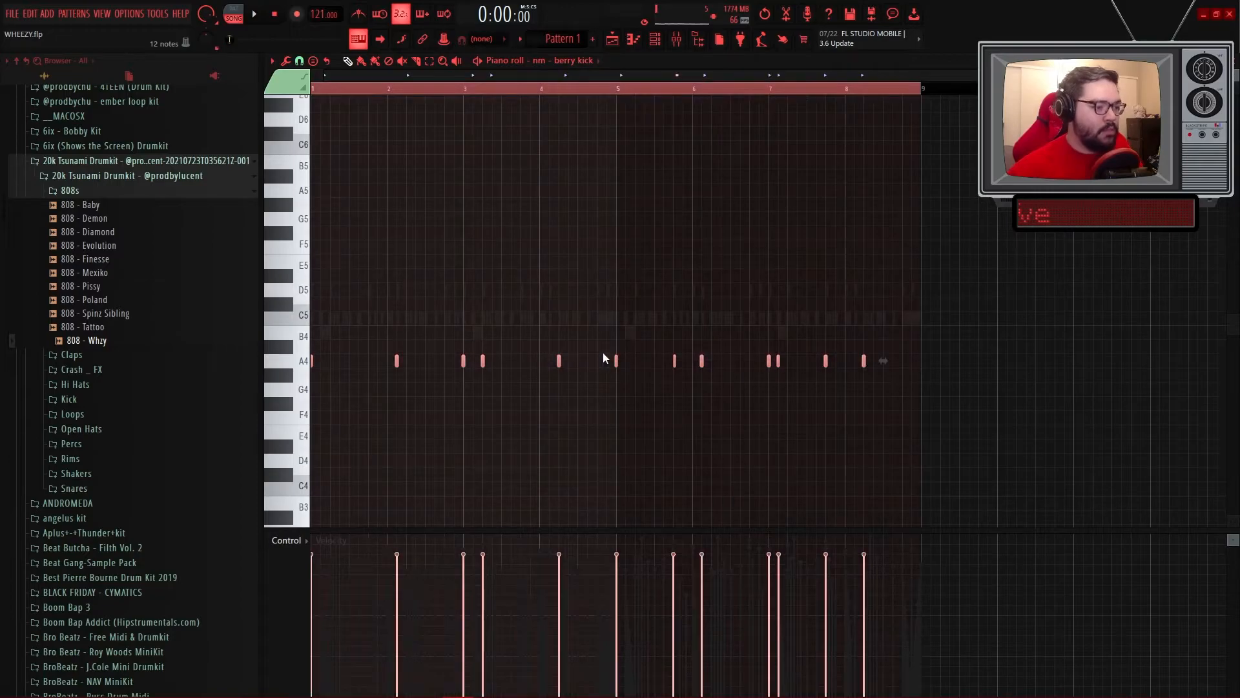
{"action": "key", "text": "Delete"}
- Paste the kick notes into nm - berry kick in Pattern 2 and repeat them across all 24 bars
{"action": "scroll", "coordinate": [555, 40], "scroll_direction": "down", "scroll_amount": 1}
{"action": "scroll", "coordinate": [540, 161], "scroll_direction": "up", "scroll_amount": 5}
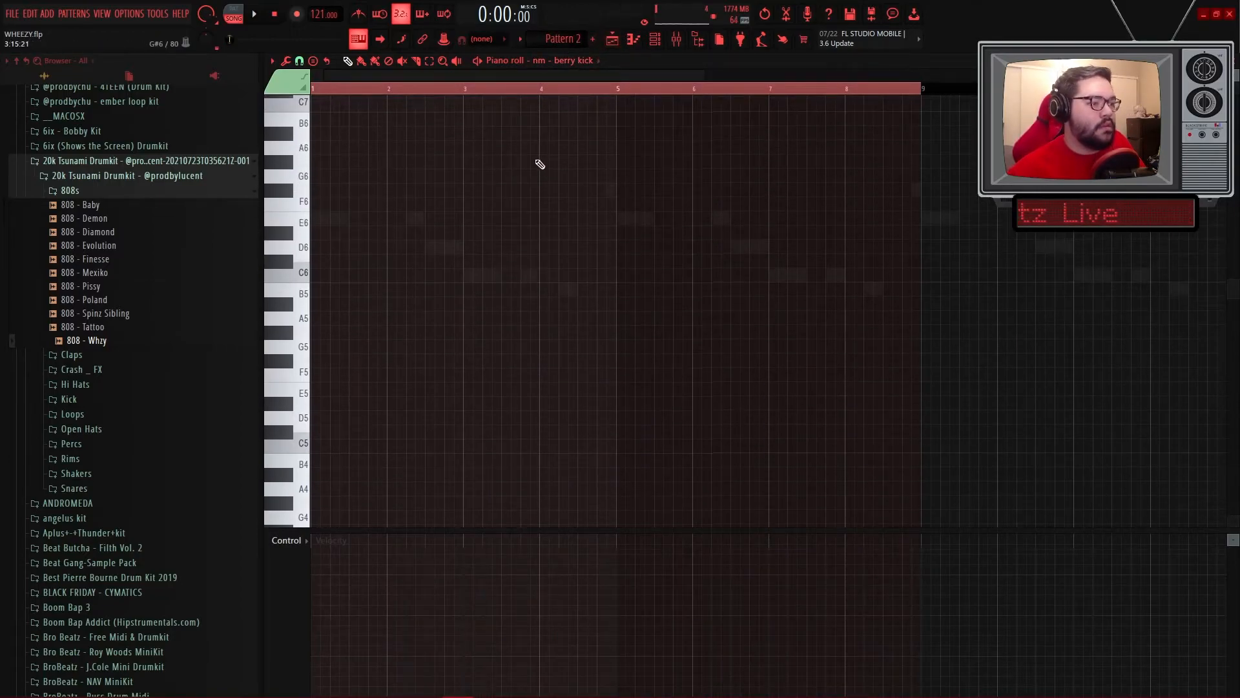
{"action": "key", "text": "ctrl+v"}
{"action": "right_click", "coordinate": [544, 166], "text": "ctrl"}
{"action": "scroll", "coordinate": [545, 166], "scroll_direction": "down", "scroll_amount": 1}
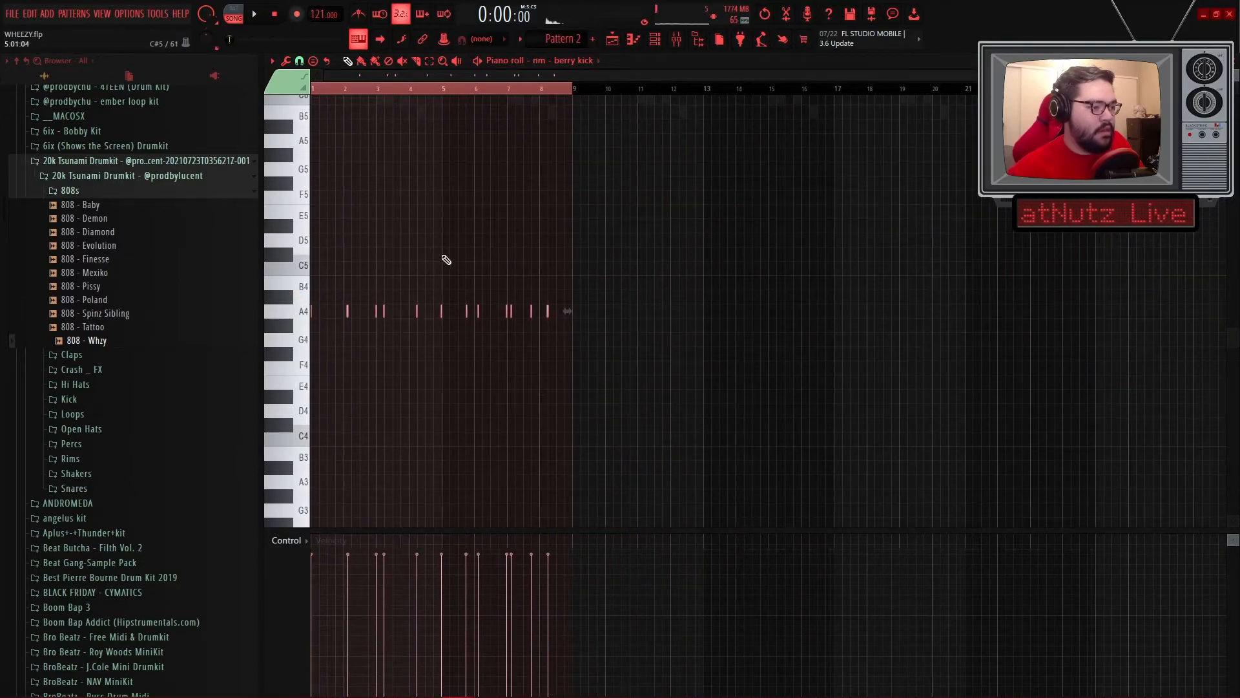
{"action": "key", "text": "ctrl+b"}
{"action": "key", "text": "ctrl+b"}
{"action": "key", "text": "ctrl+a"}
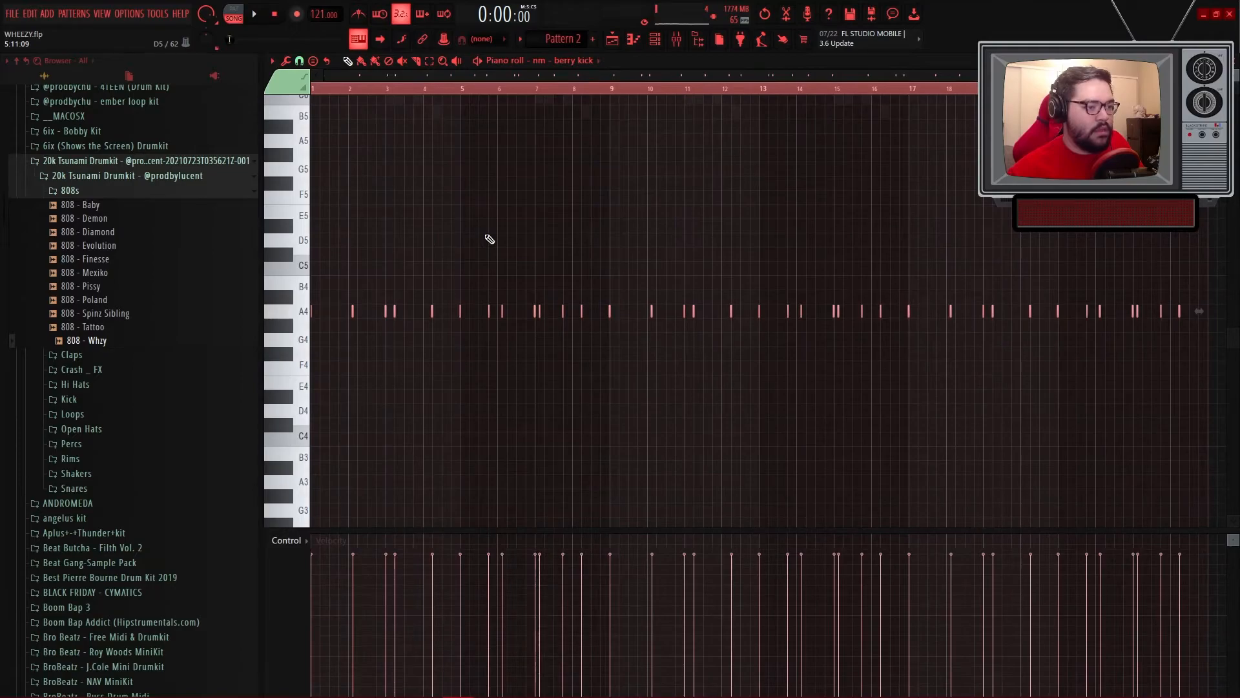
- Deselect the kick notes and switch to the 808 - Whzy piano roll in Pattern 2
{"action": "scroll", "coordinate": [489, 239], "scroll_direction": "up", "scroll_amount": 4}
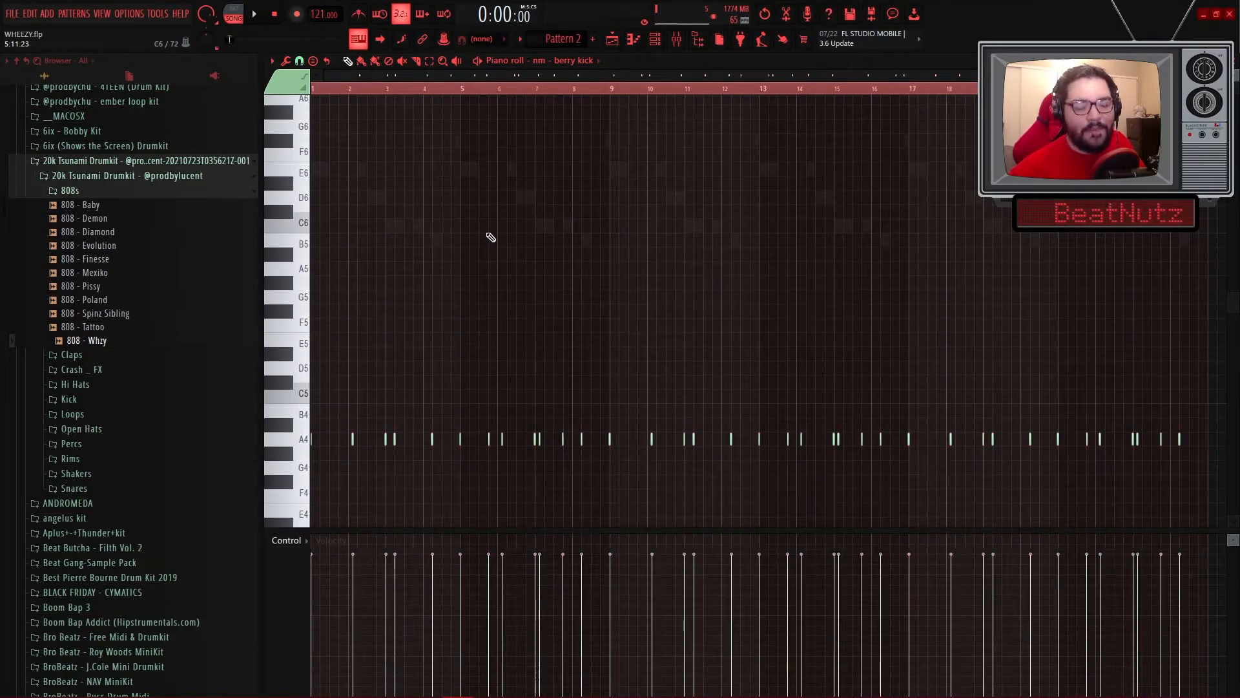
{"action": "scroll", "coordinate": [310, 276], "scroll_direction": "up", "scroll_amount": 3}
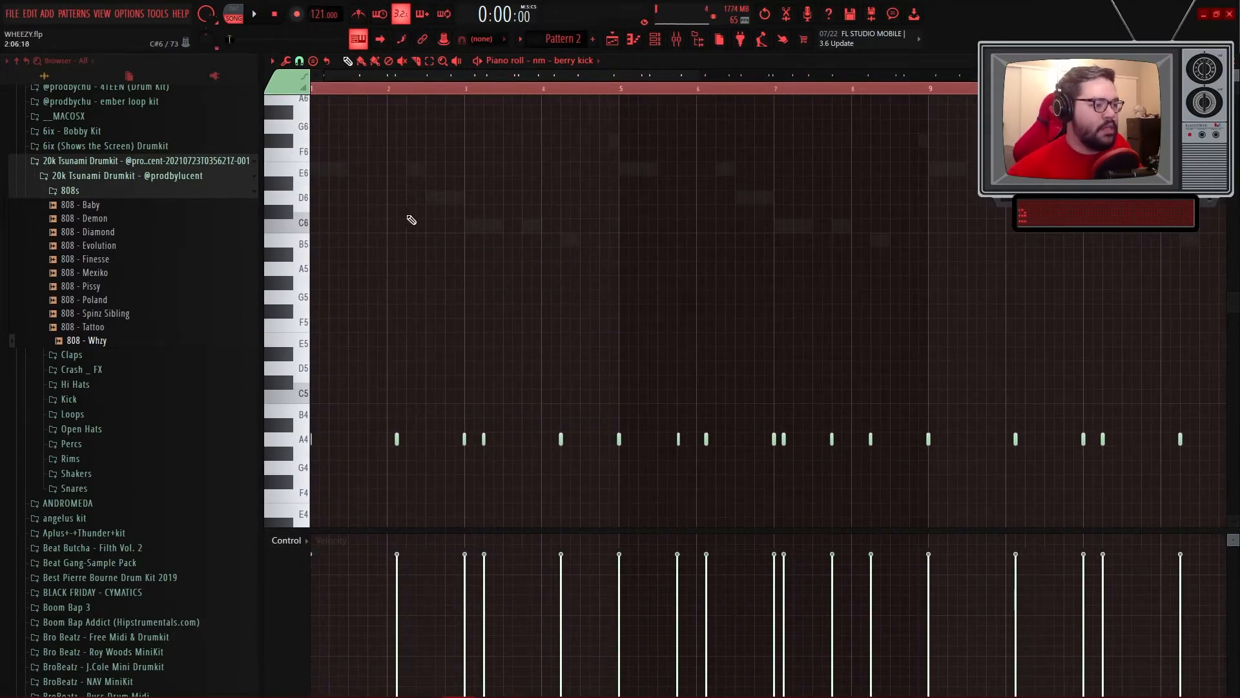
{"action": "scroll", "coordinate": [585, 70], "scroll_direction": "down", "scroll_amount": 1}
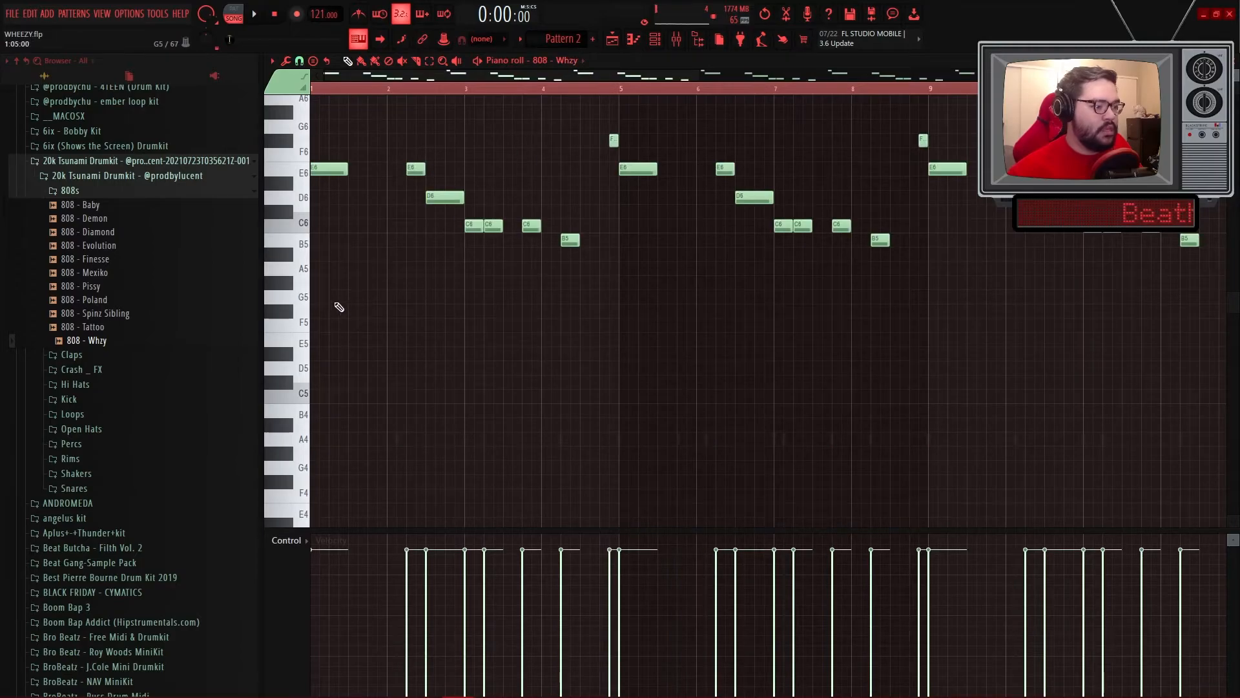
- Play back the 808 - Whzy line in Pattern 2 and review its notes across all 24 bars
{"action": "scroll", "coordinate": [328, 303], "scroll_direction": "up", "scroll_amount": 2}
{"action": "left_click", "coordinate": [585, 62]}
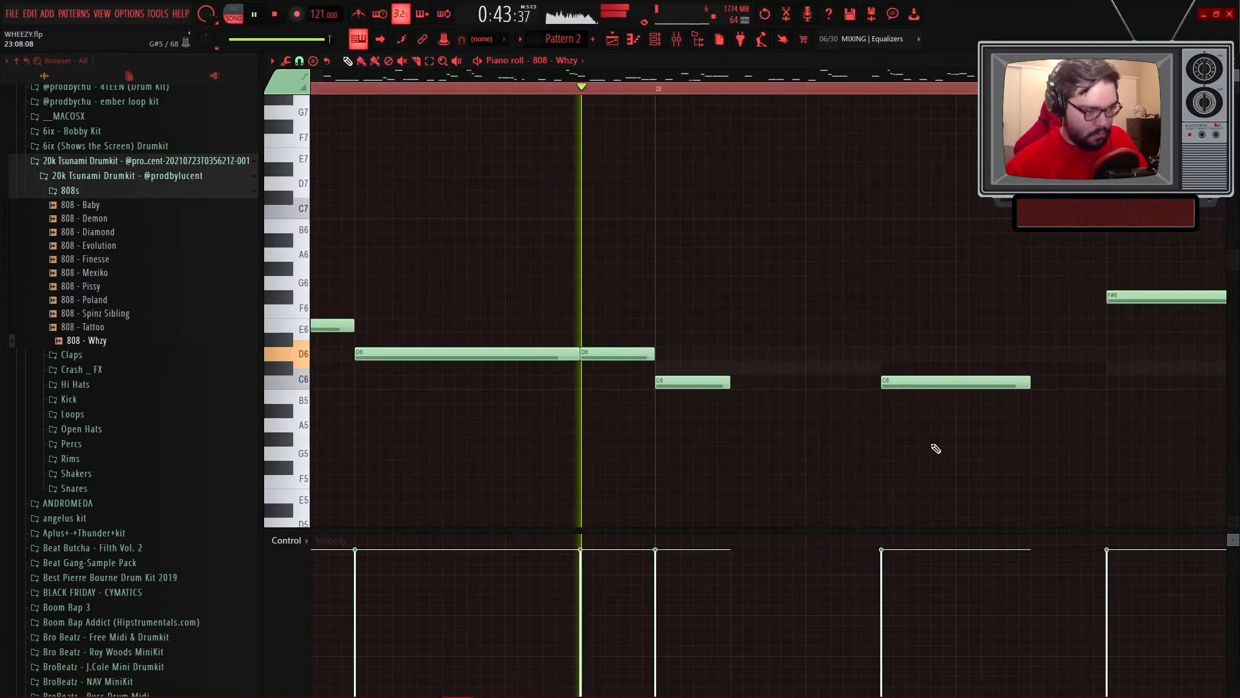
{"action": "scroll", "coordinate": [935, 445], "scroll_direction": "down", "scroll_amount": 2}
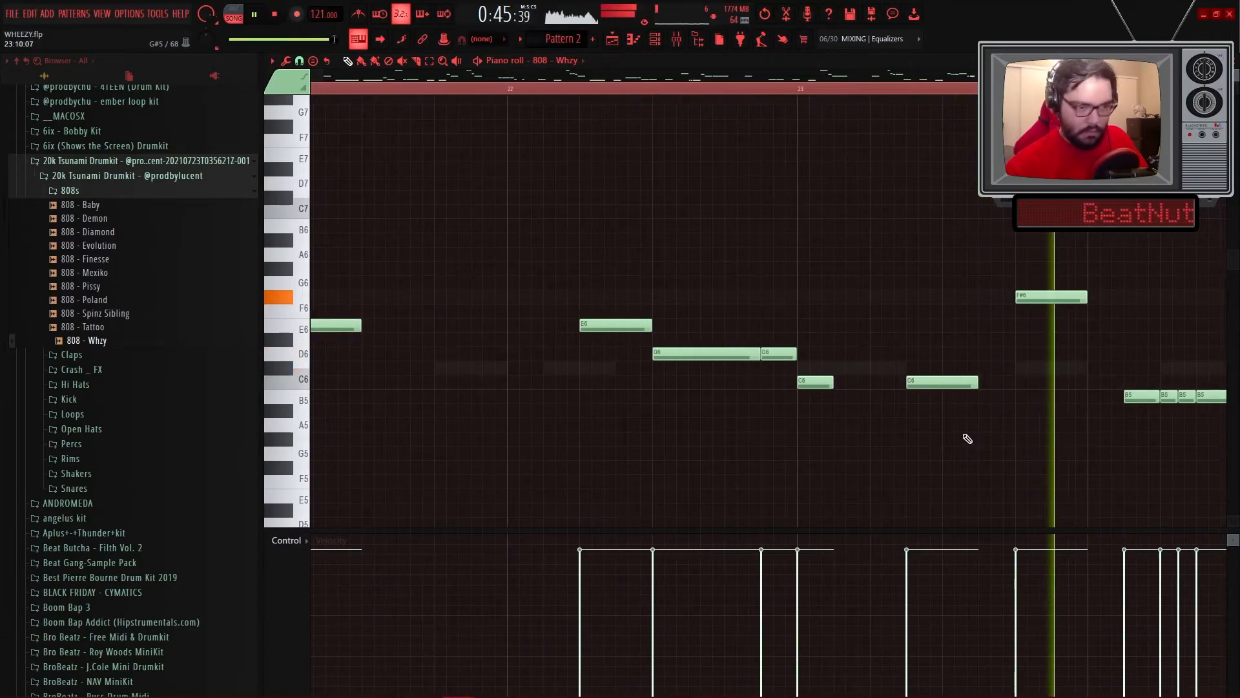
{"action": "scroll", "coordinate": [1060, 408], "scroll_direction": "down", "scroll_amount": 6}
{"action": "scroll", "coordinate": [1116, 426], "scroll_direction": "up", "scroll_amount": 4}
{"action": "key", "text": "space"}
{"action": "scroll", "coordinate": [1044, 432], "scroll_direction": "down", "scroll_amount": 4}
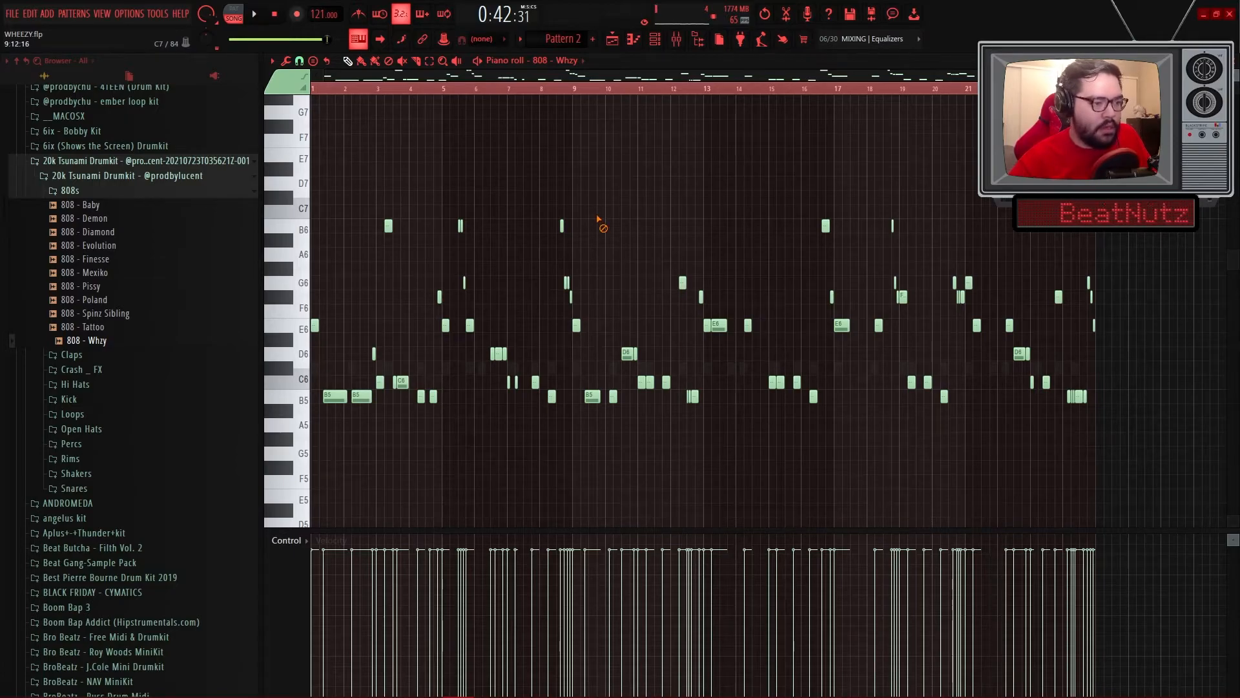
- Lower all 808 - Whzy notes in Pattern 2 by one octave and play them back from the start
{"action": "scroll", "coordinate": [272, 95], "scroll_direction": "up", "scroll_amount": 1}
{"action": "left_click", "coordinate": [312, 89]}
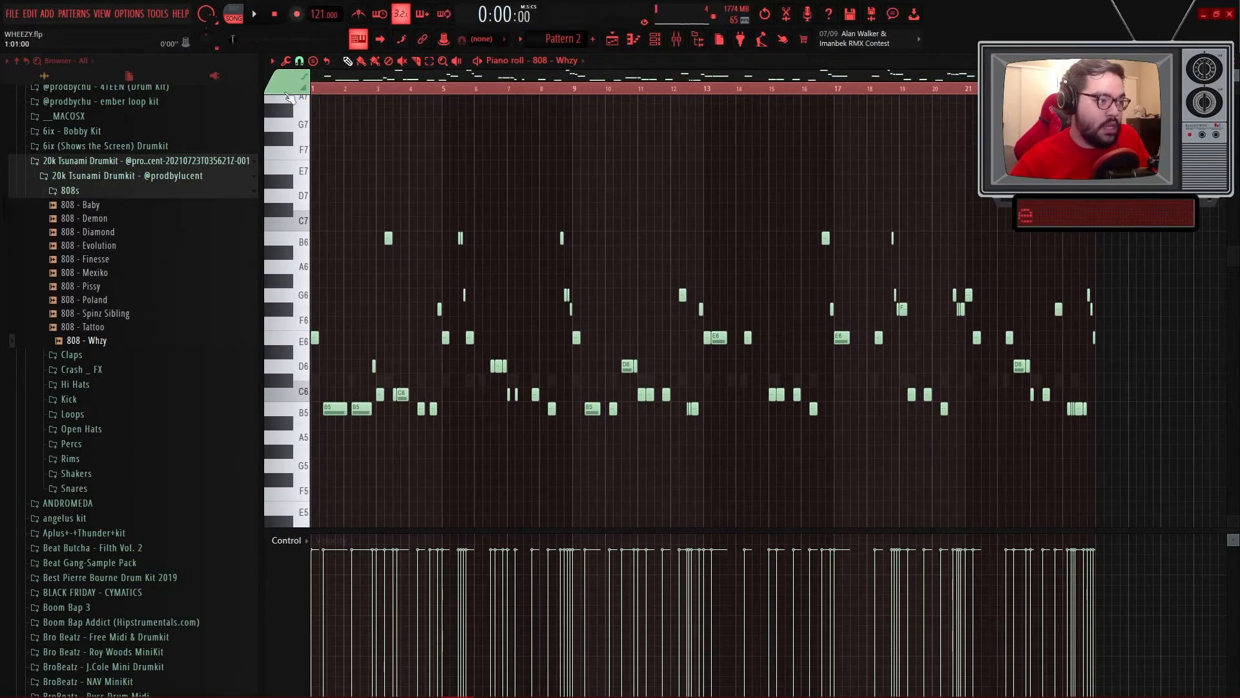
{"action": "key", "text": "ctrl+Down"}
{"action": "key", "text": "space"}
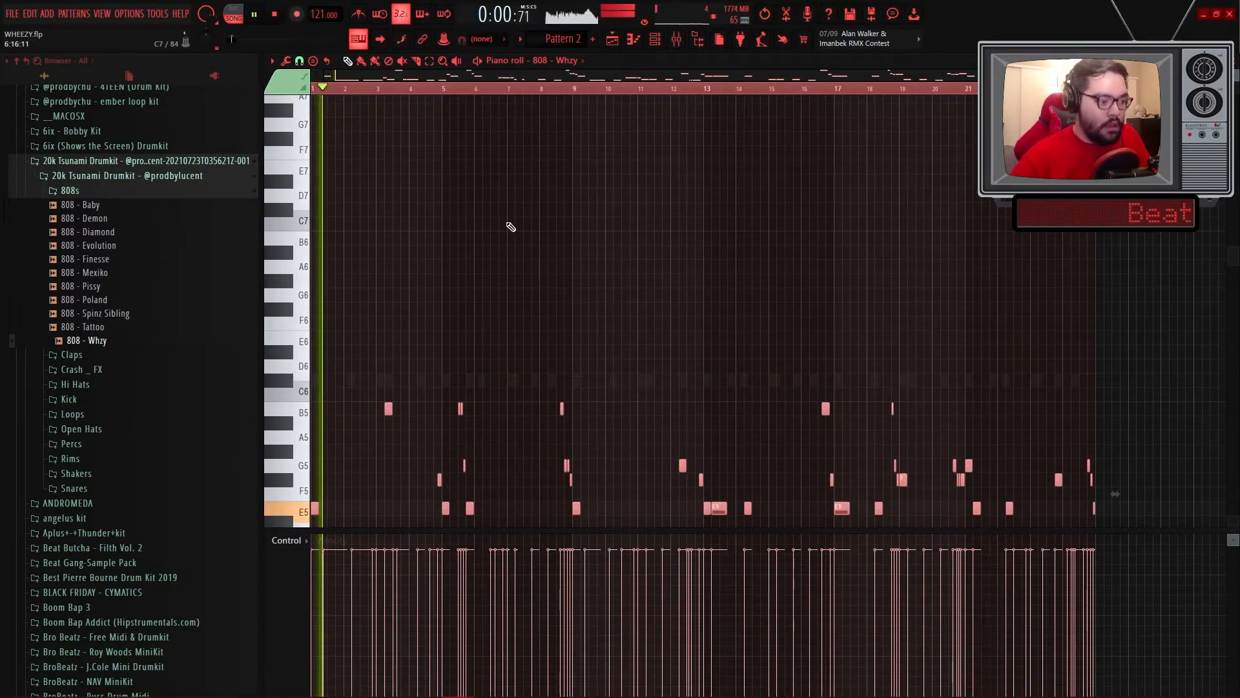
{"action": "scroll", "coordinate": [329, 266], "scroll_direction": "down", "scroll_amount": 5}
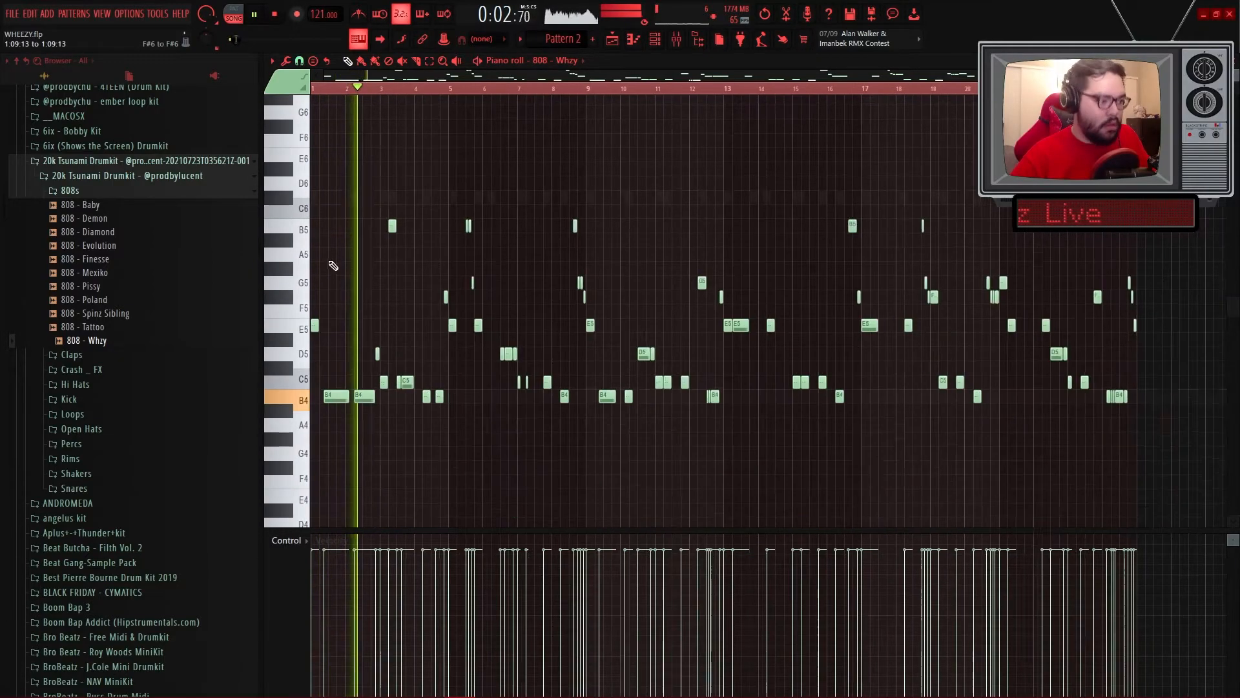
{"action": "key", "text": "space"}
- Open the 808 - Whzy channel settings, adjust its volume envelope's attack and hold, and bring up the sample settings
{"action": "left_click", "coordinate": [655, 38]}
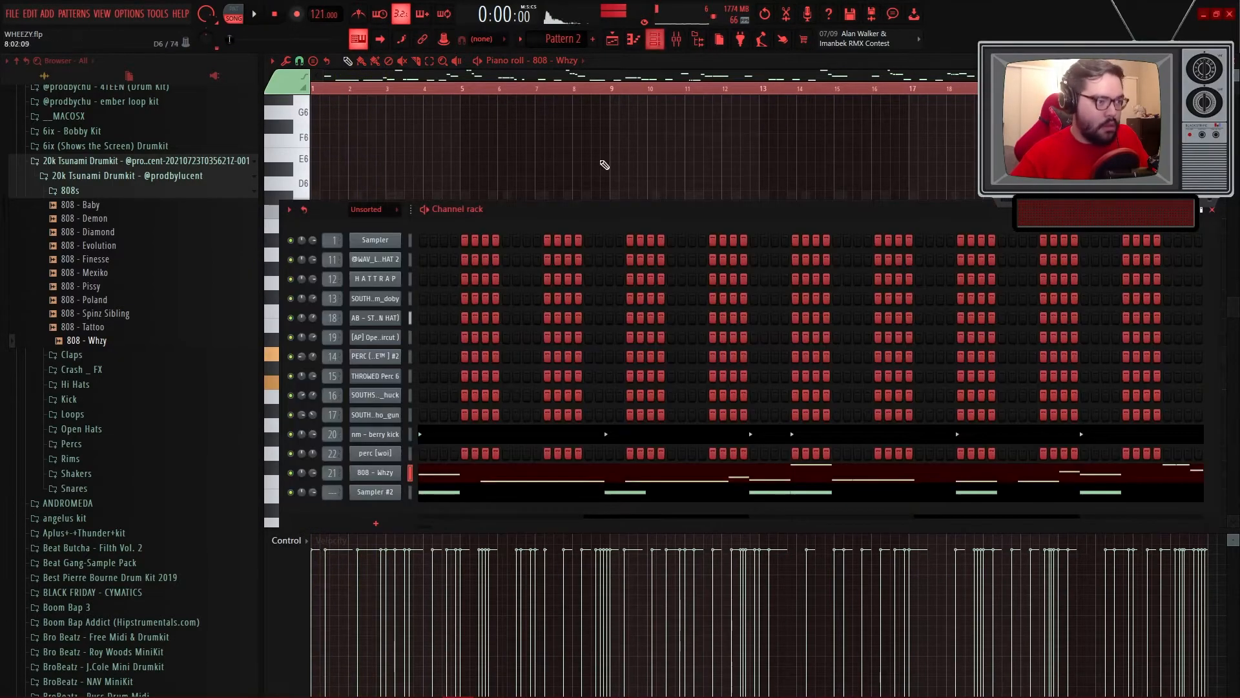
{"action": "left_click", "coordinate": [387, 491]}
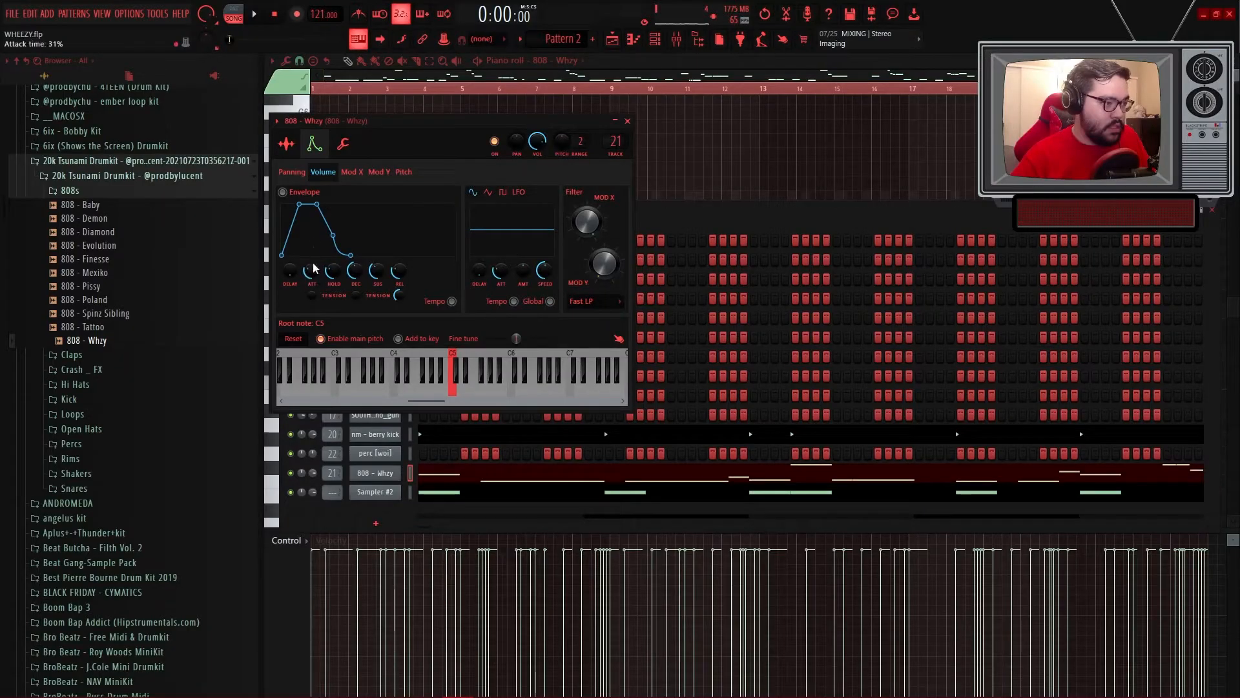
{"action": "left_click_drag", "start_coordinate": [312, 266], "coordinate": [311, 275]}
{"action": "left_click_drag", "start_coordinate": [330, 267], "coordinate": [356, 284]}
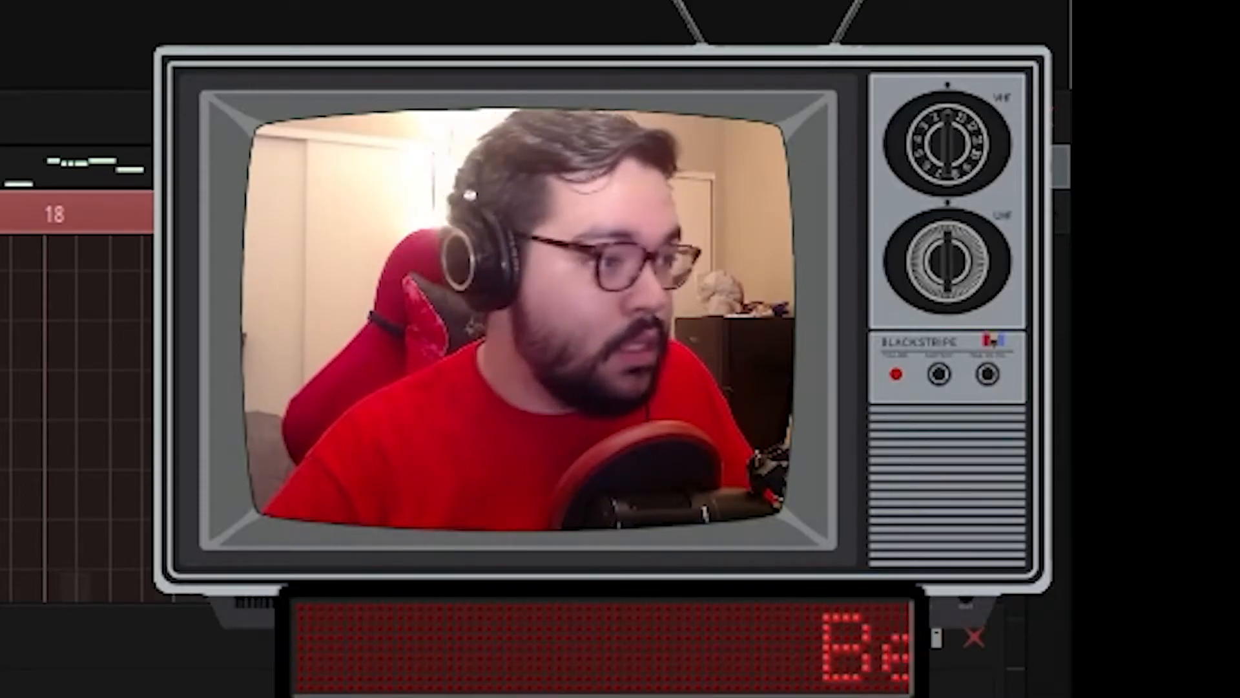
{"action": "left_click", "coordinate": [286, 143]}
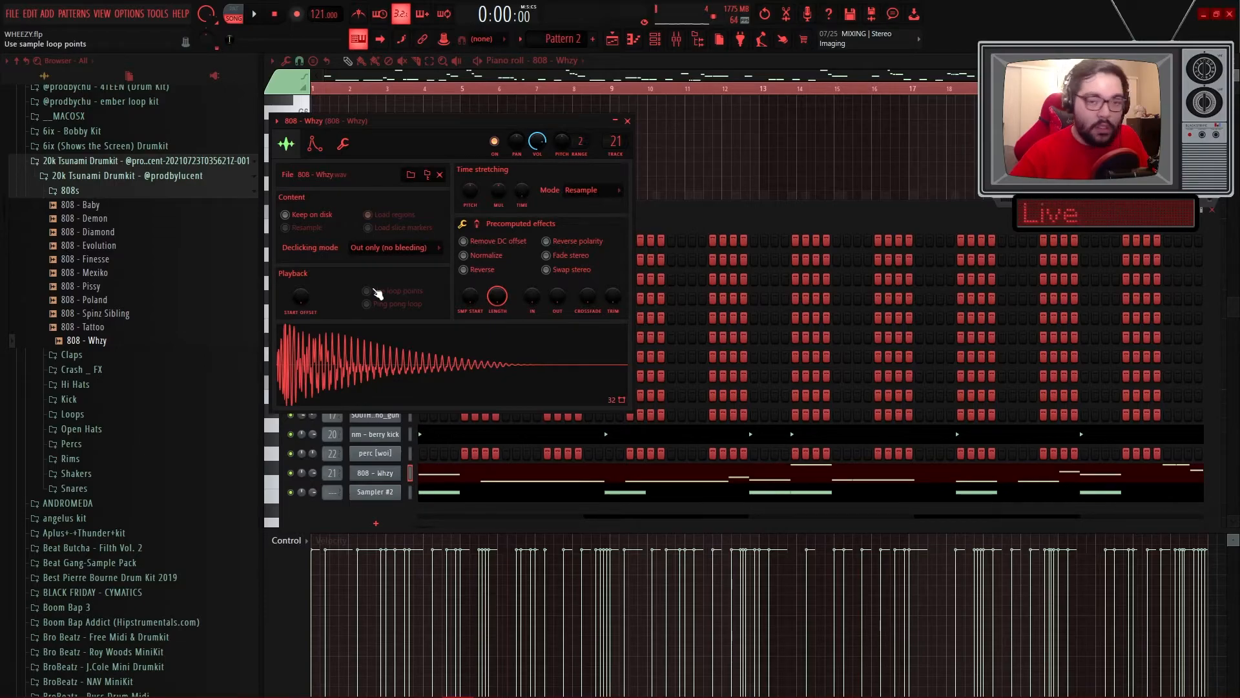
{"action": "left_click", "coordinate": [478, 226]}
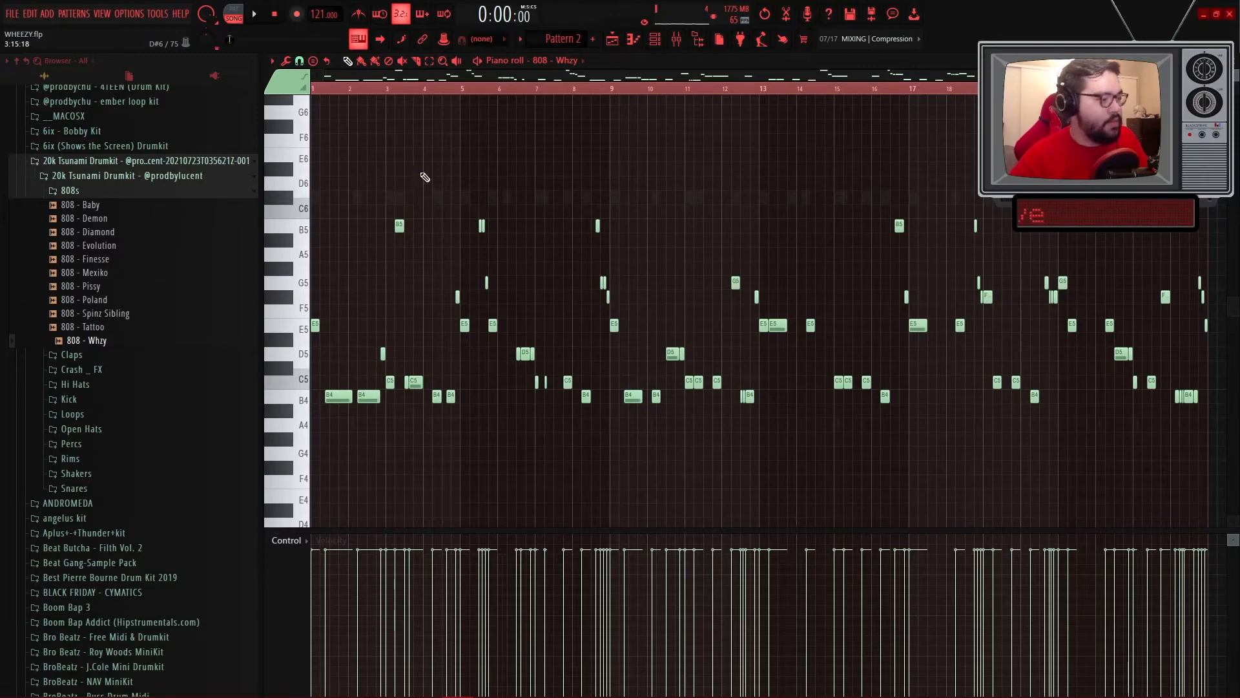
- Play Pattern 2 and lower the volume of the 808 - Whzy mixer track
{"action": "key", "text": "space"}
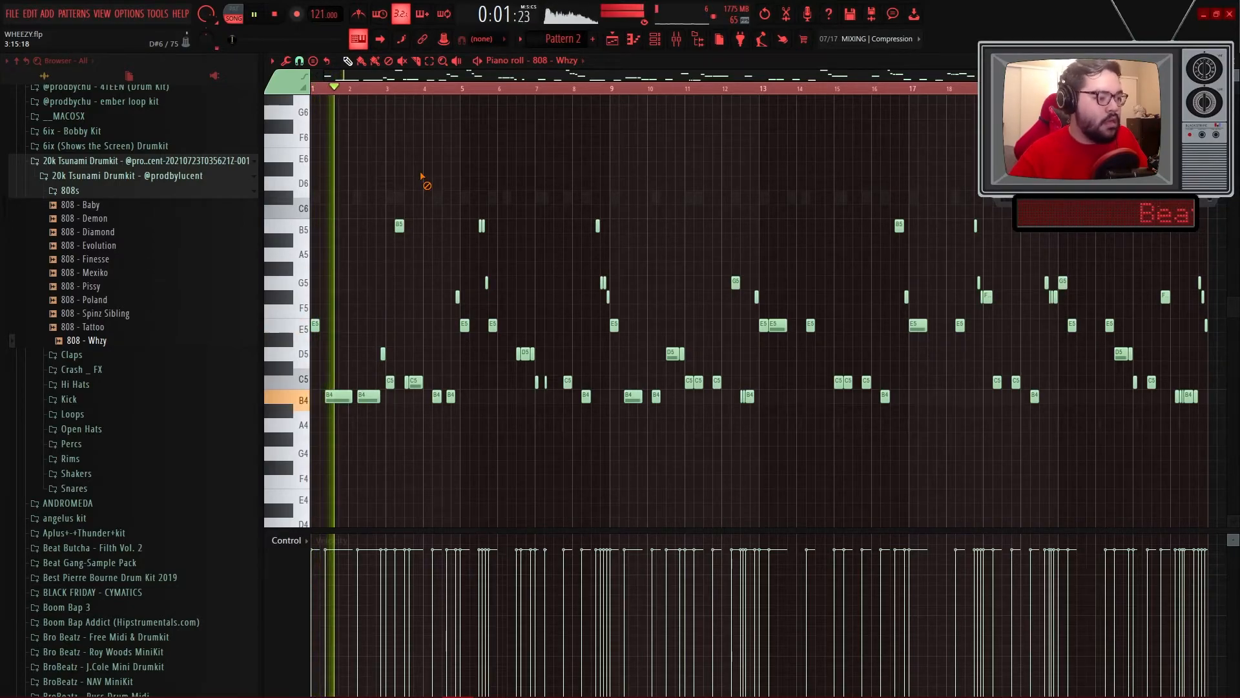
{"action": "scroll", "coordinate": [311, 249], "scroll_direction": "up", "scroll_amount": 5, "text": "ctrl"}
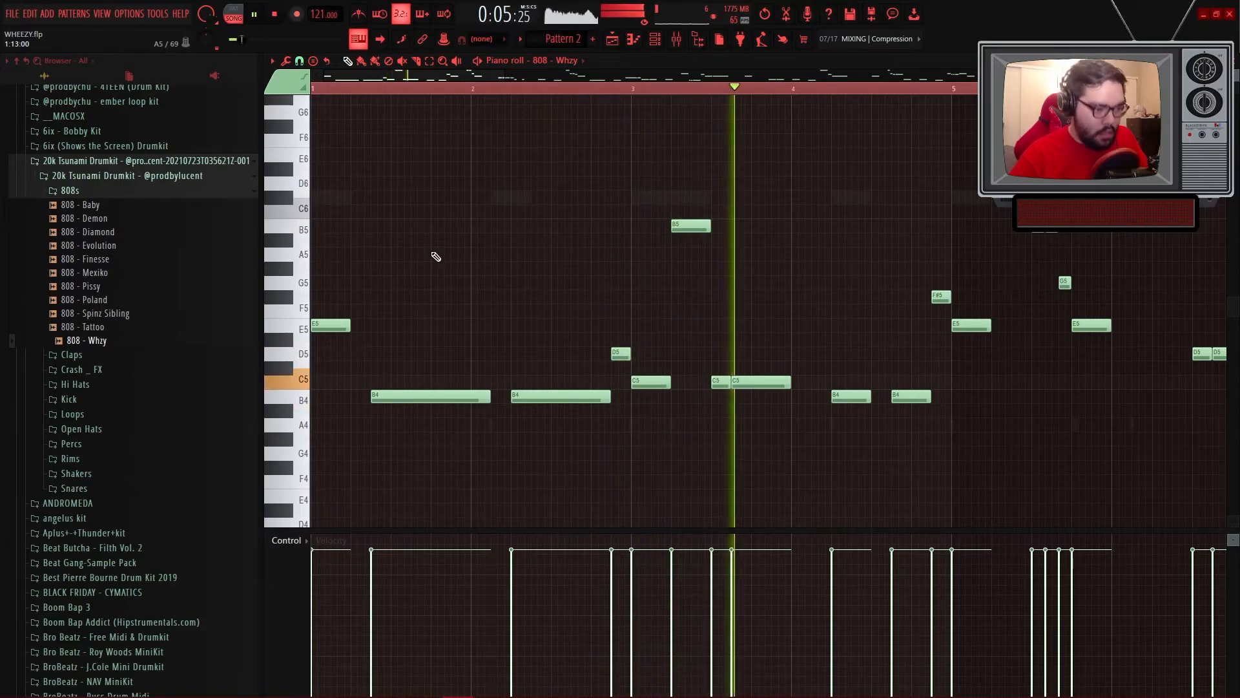
{"action": "left_click", "coordinate": [677, 40]}
{"action": "left_click_drag", "start_coordinate": [922, 486], "coordinate": [922, 504]}
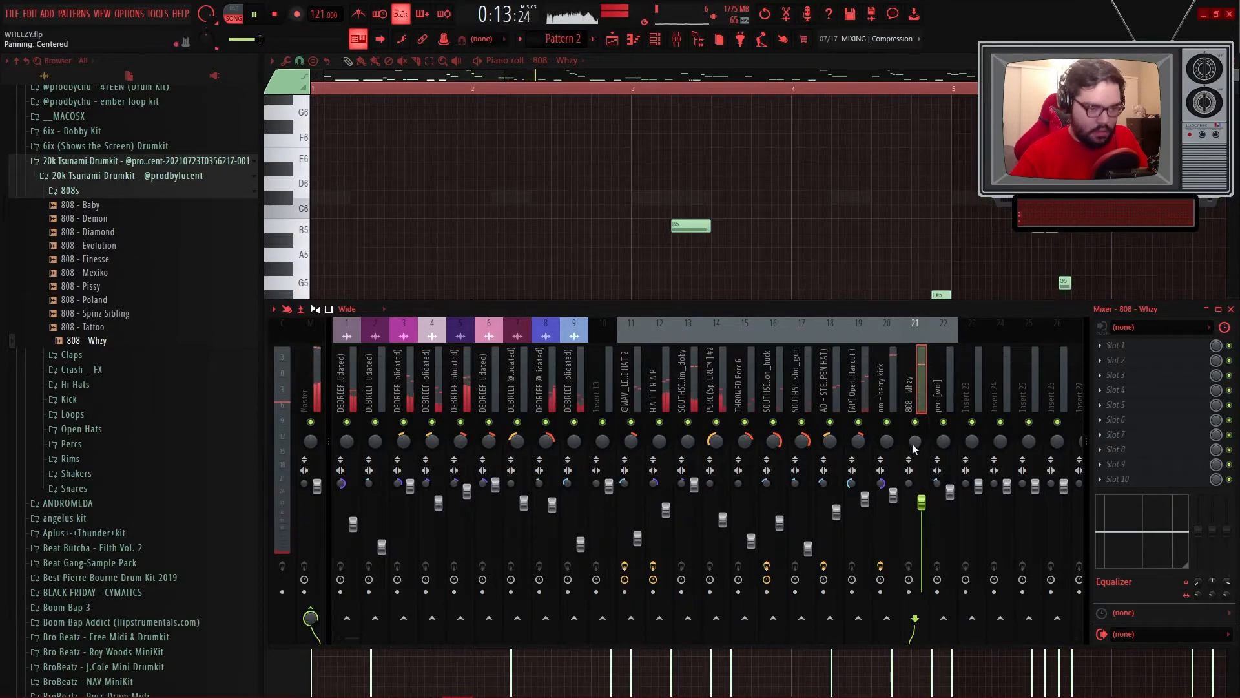
- Apply quick legato to all 808 - Whzy notes in Pattern 2, then deselect them
{"action": "right_click", "coordinate": [855, 214]}
{"action": "key", "text": "space"}
{"action": "key", "text": "ctrl+a"}
{"action": "key", "text": "ctrl+l"}
{"action": "key", "text": "space"}
{"action": "key", "text": "ctrl+d"}
{"action": "key", "text": "space"}
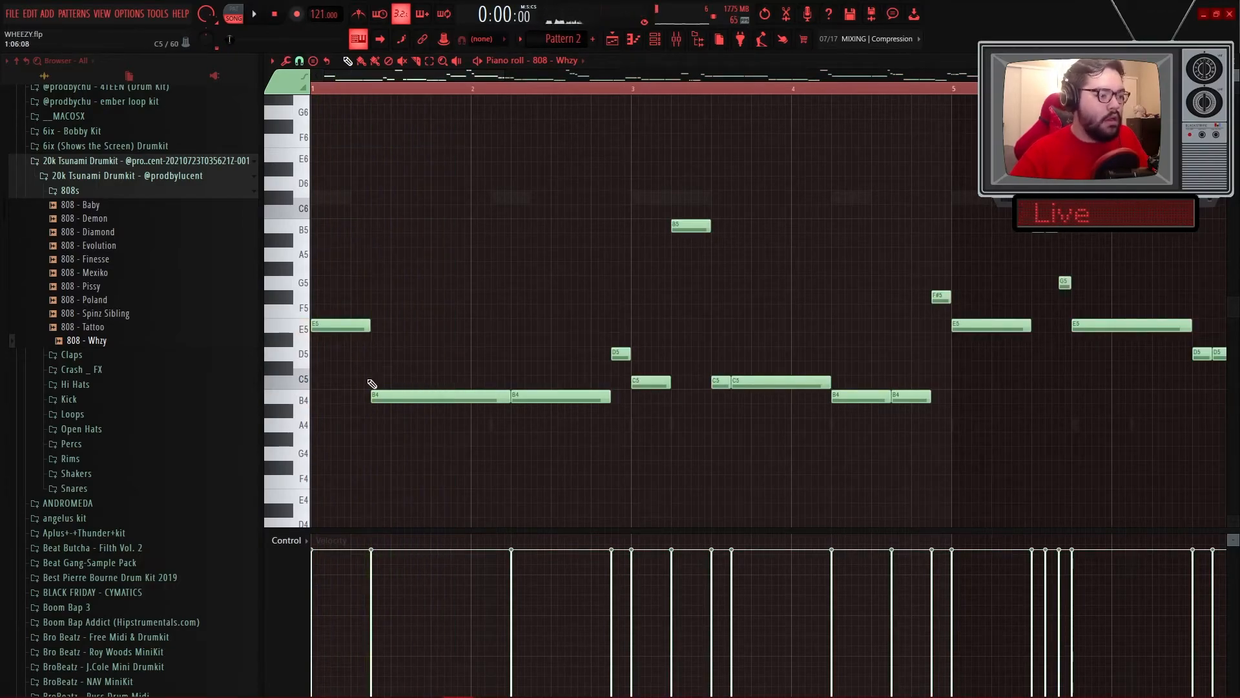
- Move the first long B4 note in bar 1 of the 808 line up to B5 and play back the line
{"action": "scroll", "coordinate": [408, 396], "scroll_direction": "up", "scroll_amount": 3}
{"action": "left_click_drag", "start_coordinate": [420, 397], "coordinate": [390, 223]}
{"action": "key", "text": "space"}
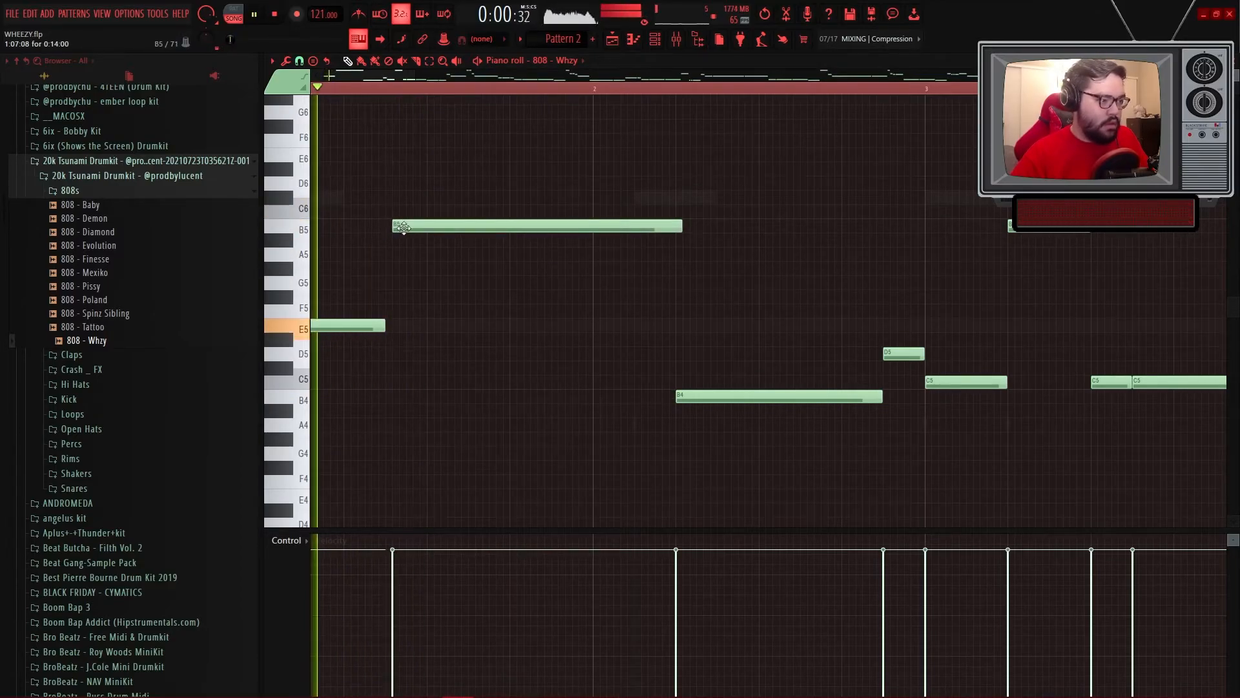
{"action": "scroll", "coordinate": [546, 310], "scroll_direction": "down", "scroll_amount": 2}
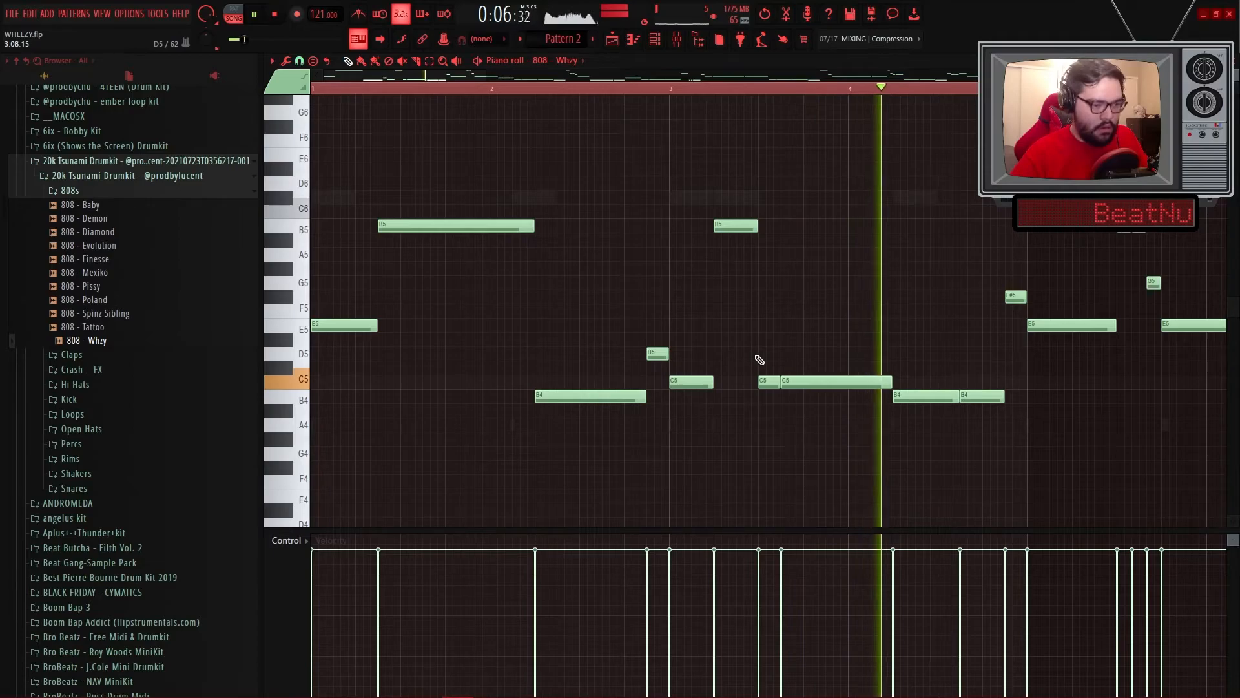
{"action": "scroll", "coordinate": [766, 349], "scroll_direction": "down", "scroll_amount": 2}
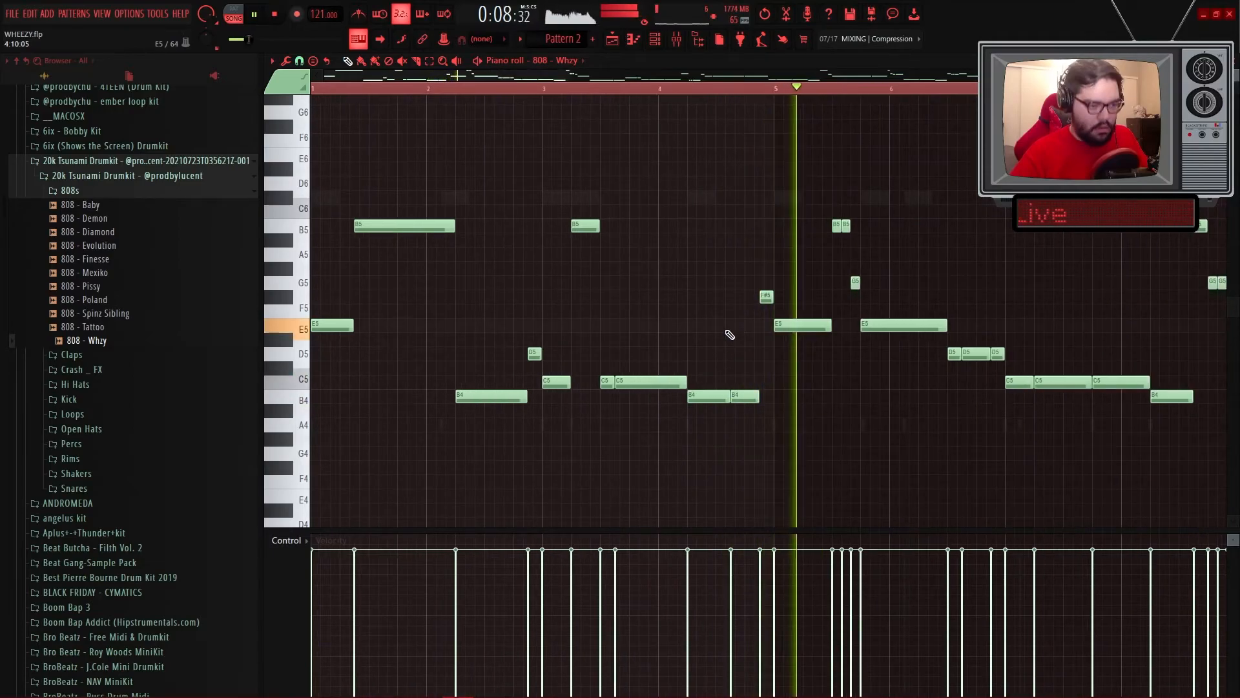
{"action": "scroll", "coordinate": [744, 375], "scroll_direction": "down", "scroll_amount": 3}
{"action": "scroll", "coordinate": [552, 398], "scroll_direction": "up", "scroll_amount": 3}
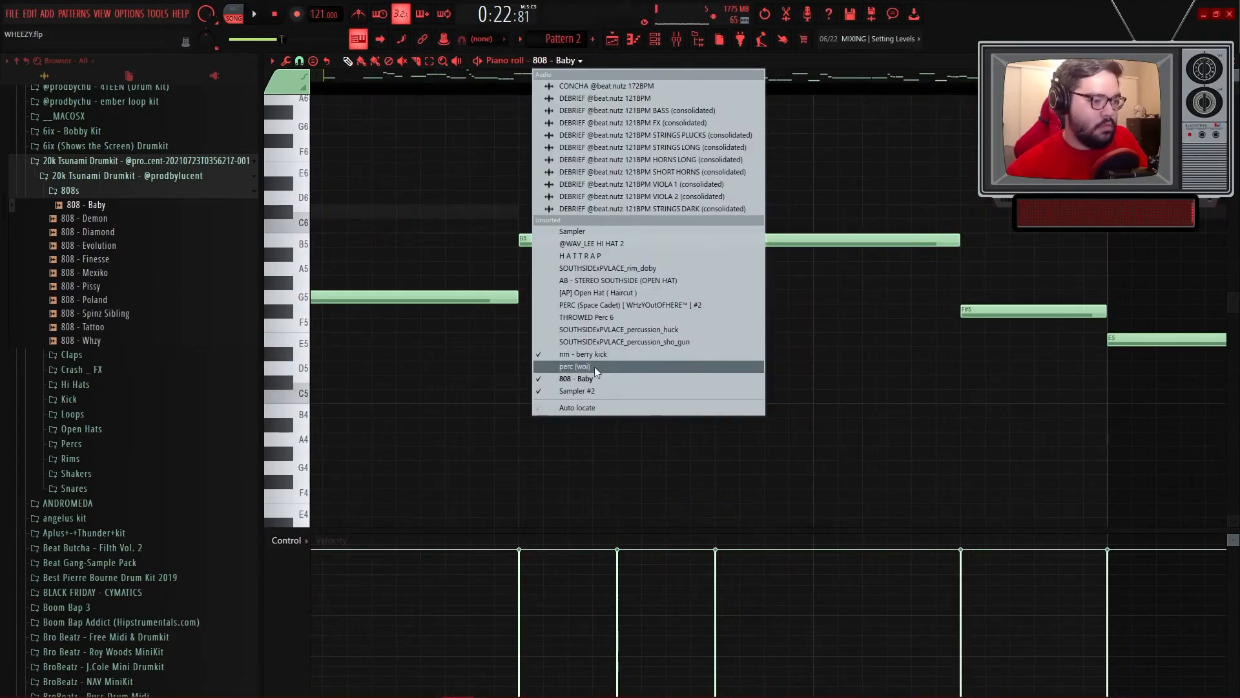
- Open the nm - berry kick piano roll and add extra kick notes at the end of bar 12
{"action": "left_click", "coordinate": [586, 355]}
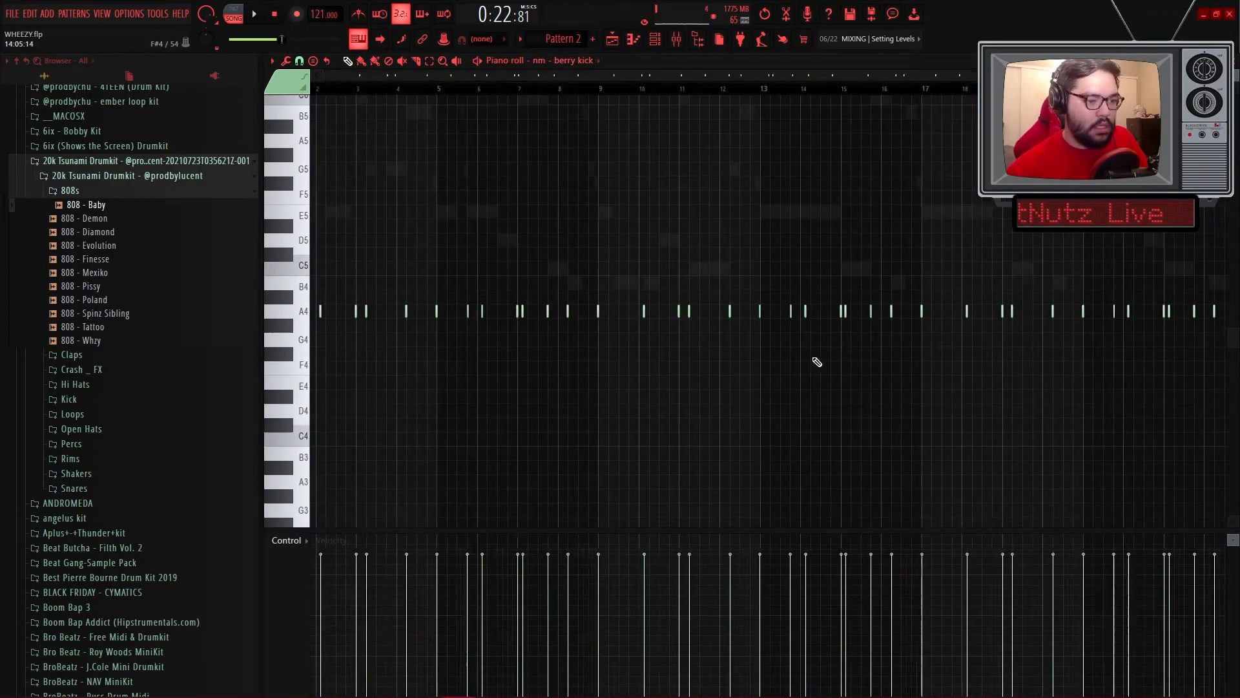
{"action": "scroll", "coordinate": [762, 386], "scroll_direction": "down", "scroll_amount": 5}
{"action": "scroll", "coordinate": [702, 370], "scroll_direction": "up", "scroll_amount": 5}
{"action": "scroll", "coordinate": [702, 371], "scroll_direction": "up", "scroll_amount": 2}
{"action": "scroll", "coordinate": [690, 368], "scroll_direction": "up", "scroll_amount": 6}
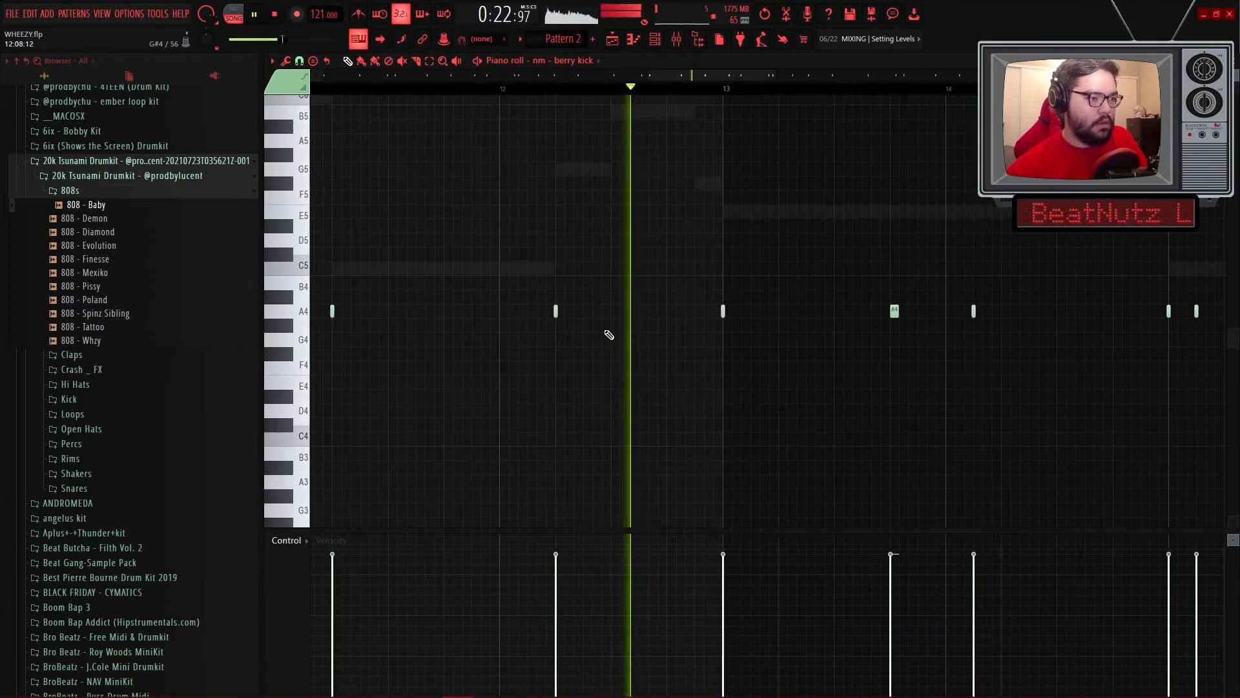
{"action": "left_click", "coordinate": [691, 298]}
{"action": "key", "text": "space"}
{"action": "left_click_drag", "start_coordinate": [708, 297], "coordinate": [729, 297]}
{"action": "key", "text": "space"}
- Add an extra kick in bar 13 of the nm - berry kick pattern and play it back
{"action": "left_click", "coordinate": [831, 297]}
{"action": "key", "text": "space"}
{"action": "left_click_drag", "start_coordinate": [832, 298], "coordinate": [864, 281]}
{"action": "key", "text": "space"}
{"action": "key", "text": "space"}
{"action": "scroll", "coordinate": [875, 378], "scroll_direction": "down", "scroll_amount": 4}
{"action": "scroll", "coordinate": [879, 378], "scroll_direction": "up", "scroll_amount": 4}
- Vary the velocities of the nm - berry kick notes across Pattern 2
{"action": "key", "text": "shift+Down"}
{"action": "scroll", "coordinate": [840, 362], "scroll_direction": "down", "scroll_amount": 5}
{"action": "left_click", "coordinate": [821, 406], "text": "ctrl"}
{"action": "scroll", "coordinate": [767, 385], "scroll_direction": "up", "scroll_amount": 4}
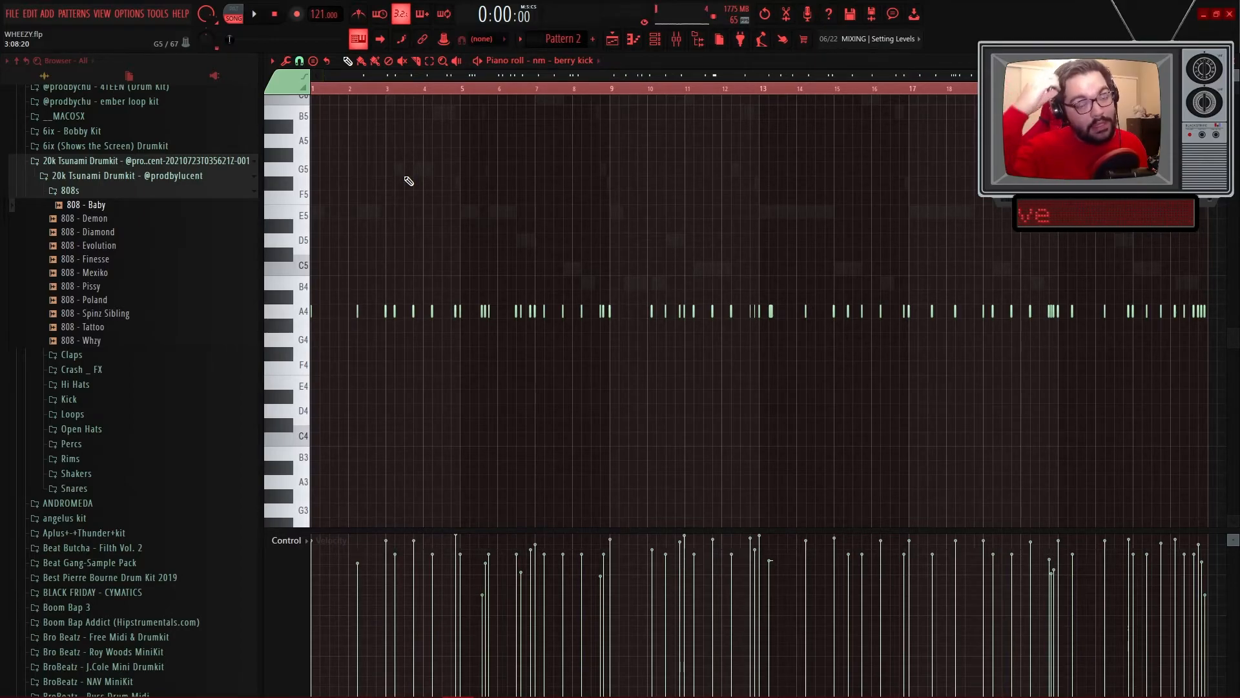
{"action": "scroll", "coordinate": [805, 385], "scroll_direction": "down", "scroll_amount": 1}
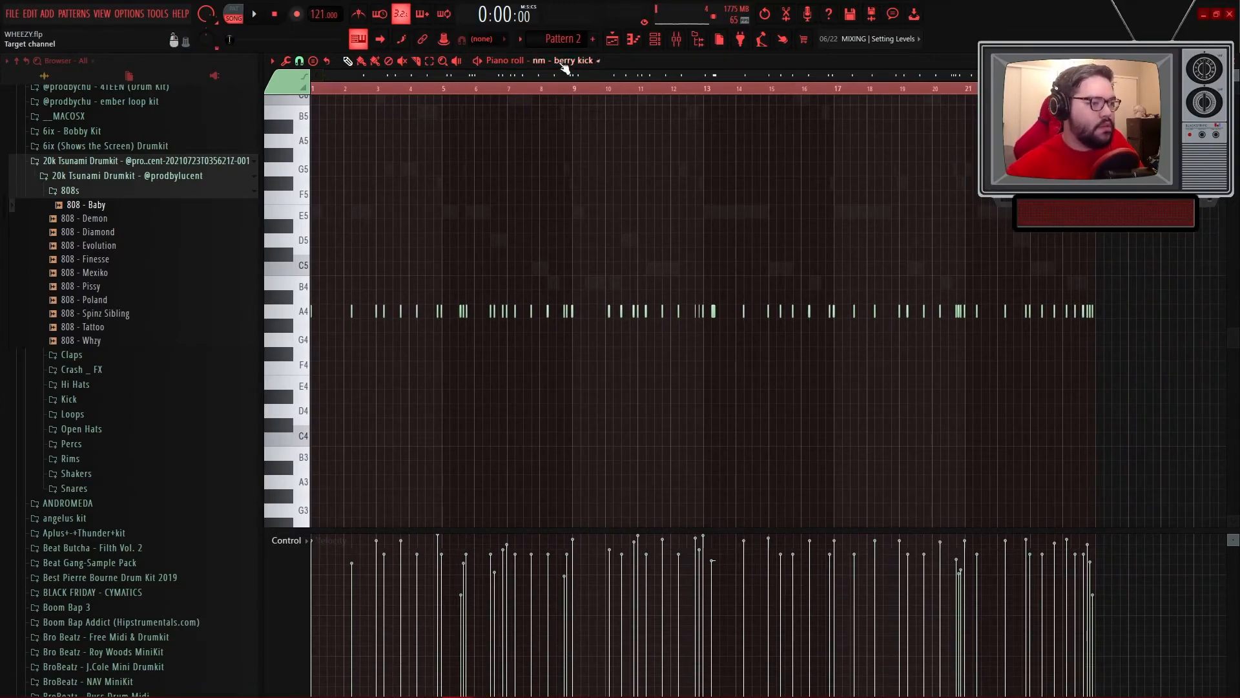
- Switch to the 808 - Baby piano roll and look over its notes across the 24 bars
{"action": "scroll", "coordinate": [565, 68], "scroll_direction": "down", "scroll_amount": 2}
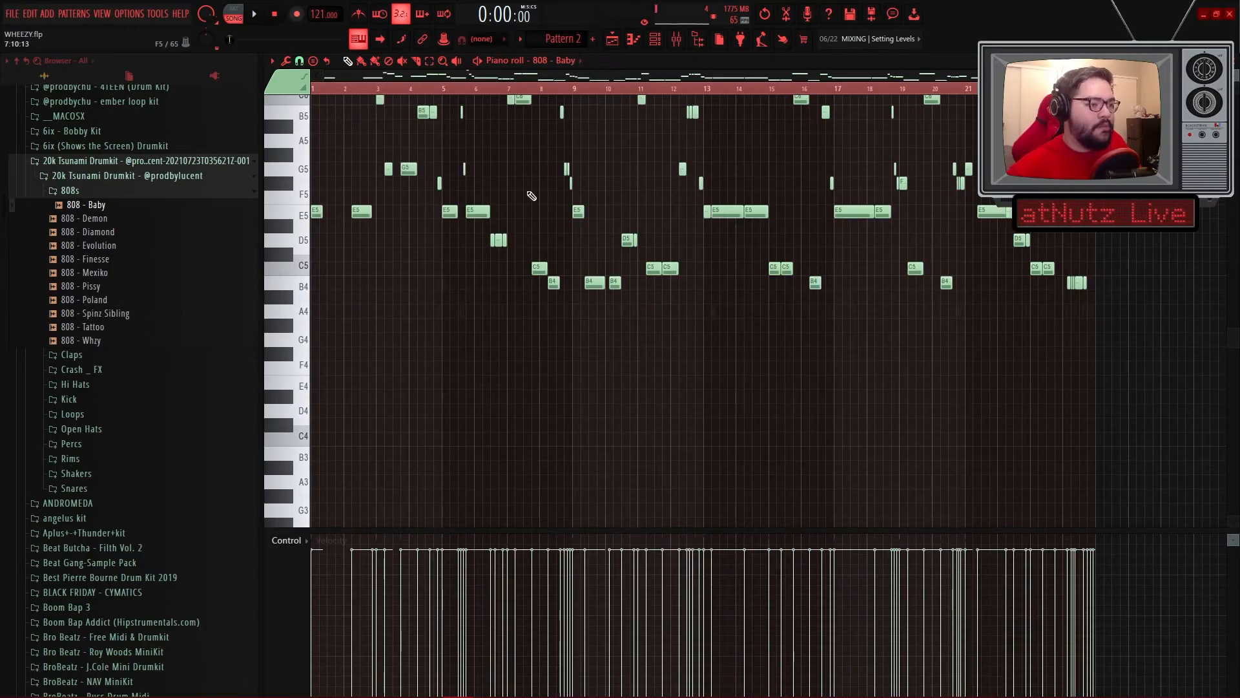
{"action": "right_click", "coordinate": [495, 257], "text": "ctrl"}
{"action": "scroll", "coordinate": [562, 372], "scroll_direction": "down", "scroll_amount": 1}
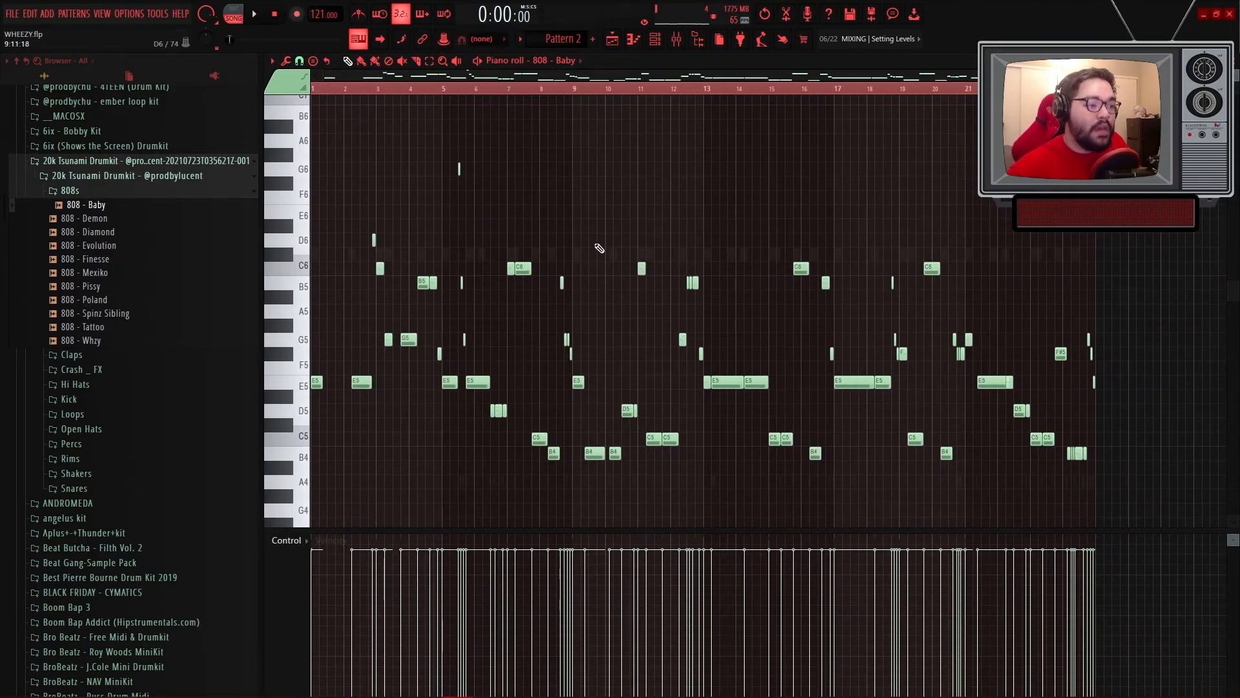
{"action": "scroll", "coordinate": [576, 61], "scroll_direction": "up", "scroll_amount": 1}
{"action": "scroll", "coordinate": [576, 60], "scroll_direction": "down", "scroll_amount": 1}
{"action": "scroll", "coordinate": [576, 60], "scroll_direction": "up", "scroll_amount": 1}
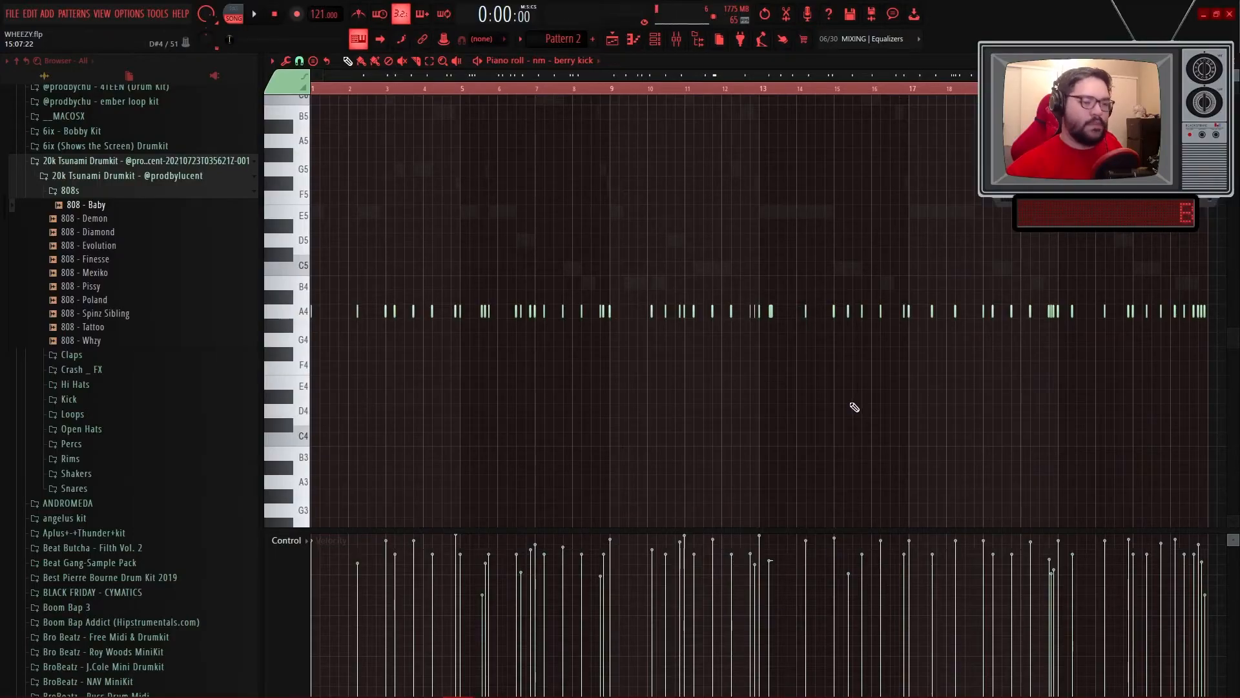
- Open the playlist and select all pattern and loop clips on tracks 1 to 11
{"action": "left_click", "coordinate": [678, 37]}
{"action": "key", "text": "F5"}
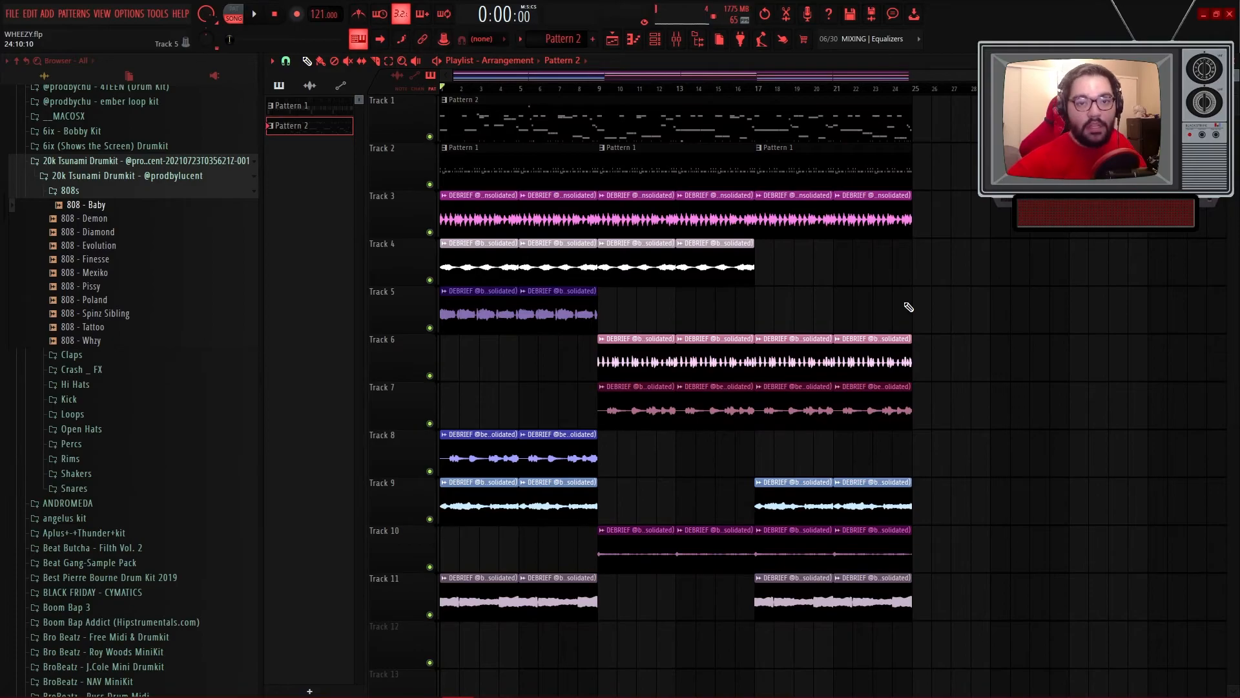
{"action": "left_click_drag", "start_coordinate": [988, 669], "coordinate": [440, 95]}
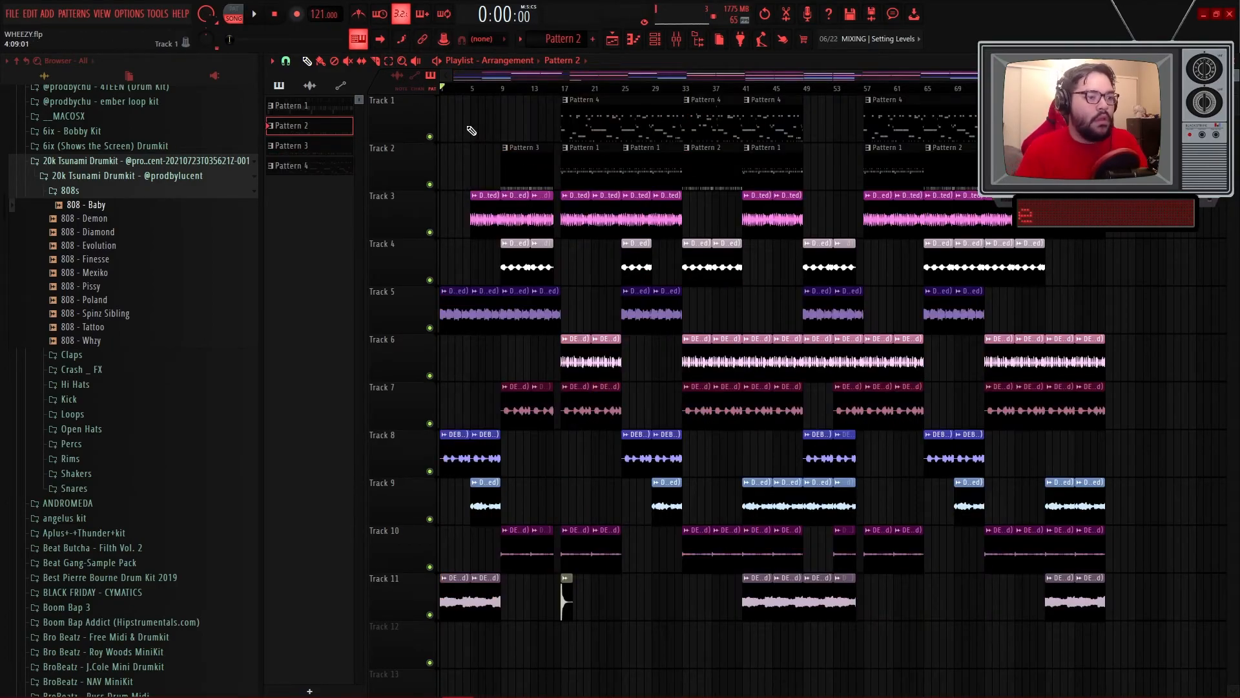